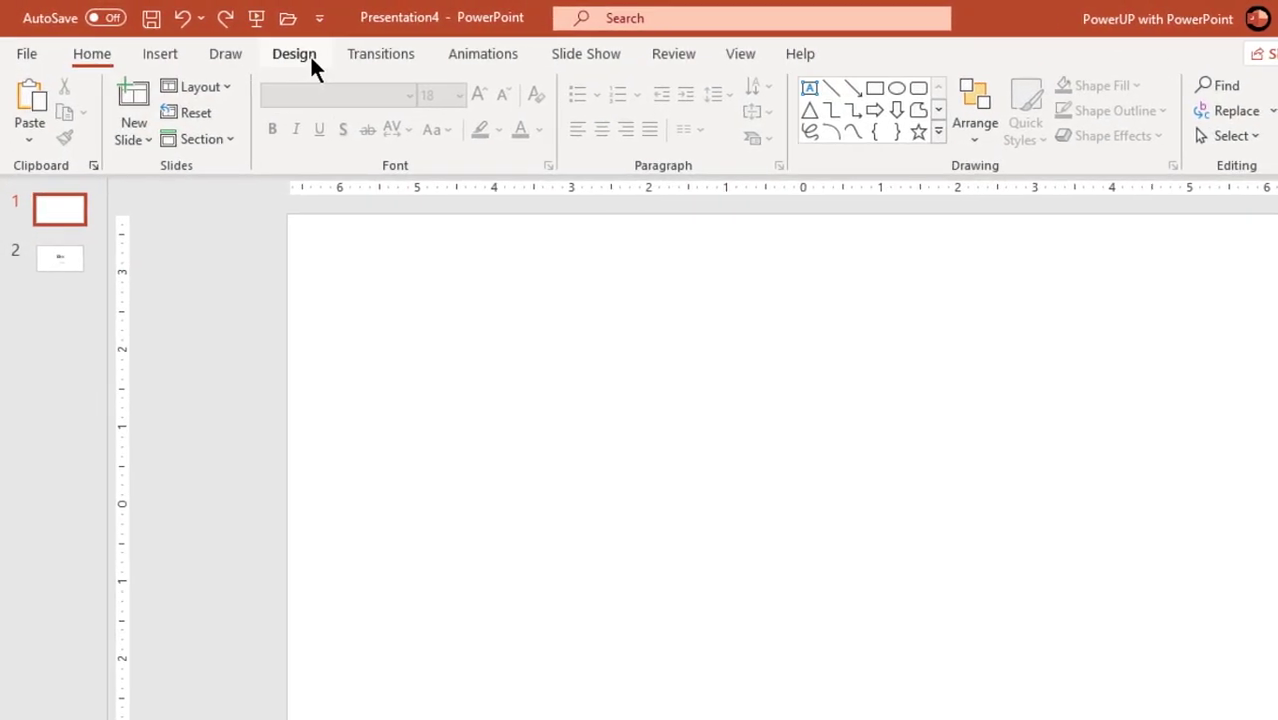
# - Set a custom 6.25 × 6.25 in slide size and choose Maximize to scale content
pyautogui.click(310, 54)
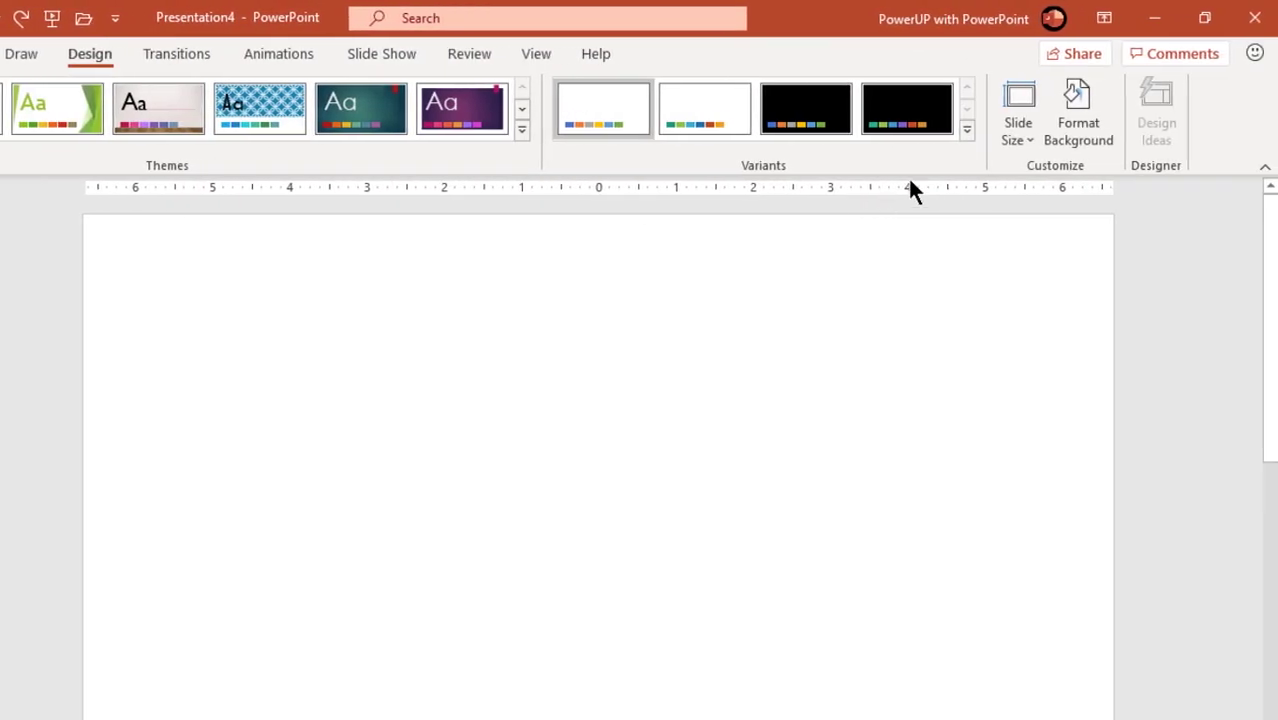
pyautogui.click(1222, 143)
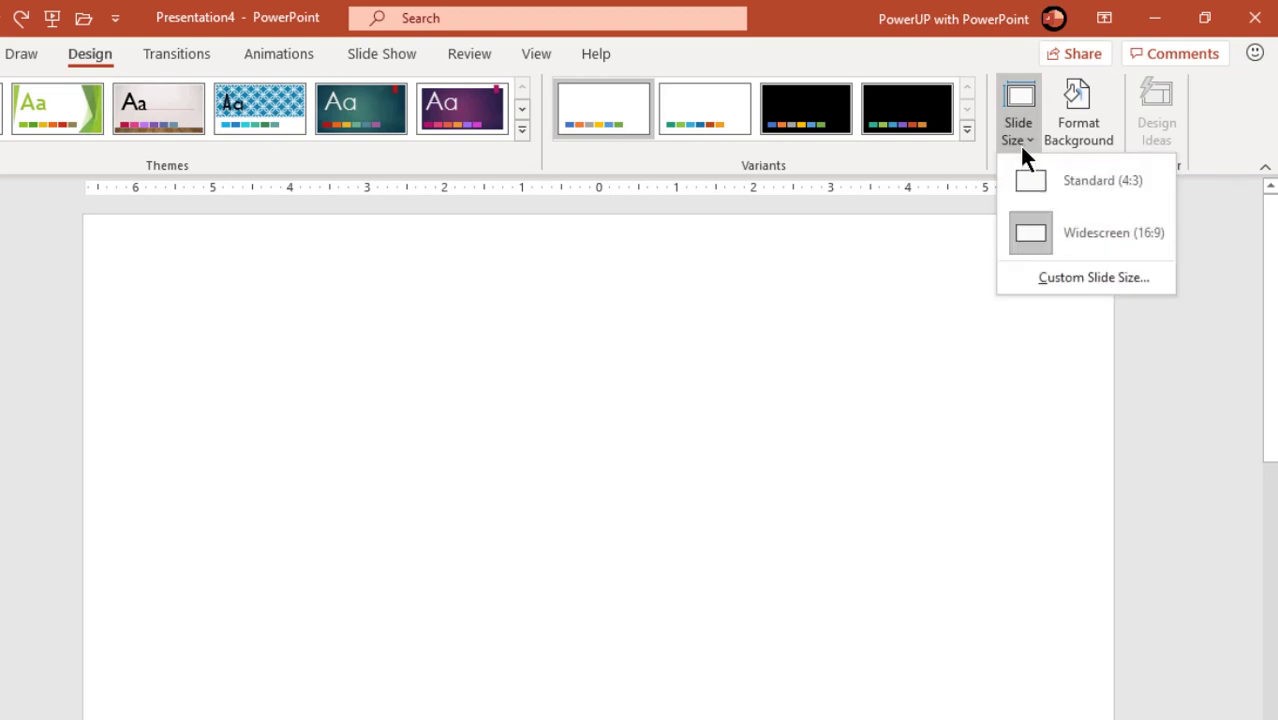
pyautogui.click(1060, 284)
pyautogui.moveTo(399, 392); pyautogui.dragTo(336, 390)
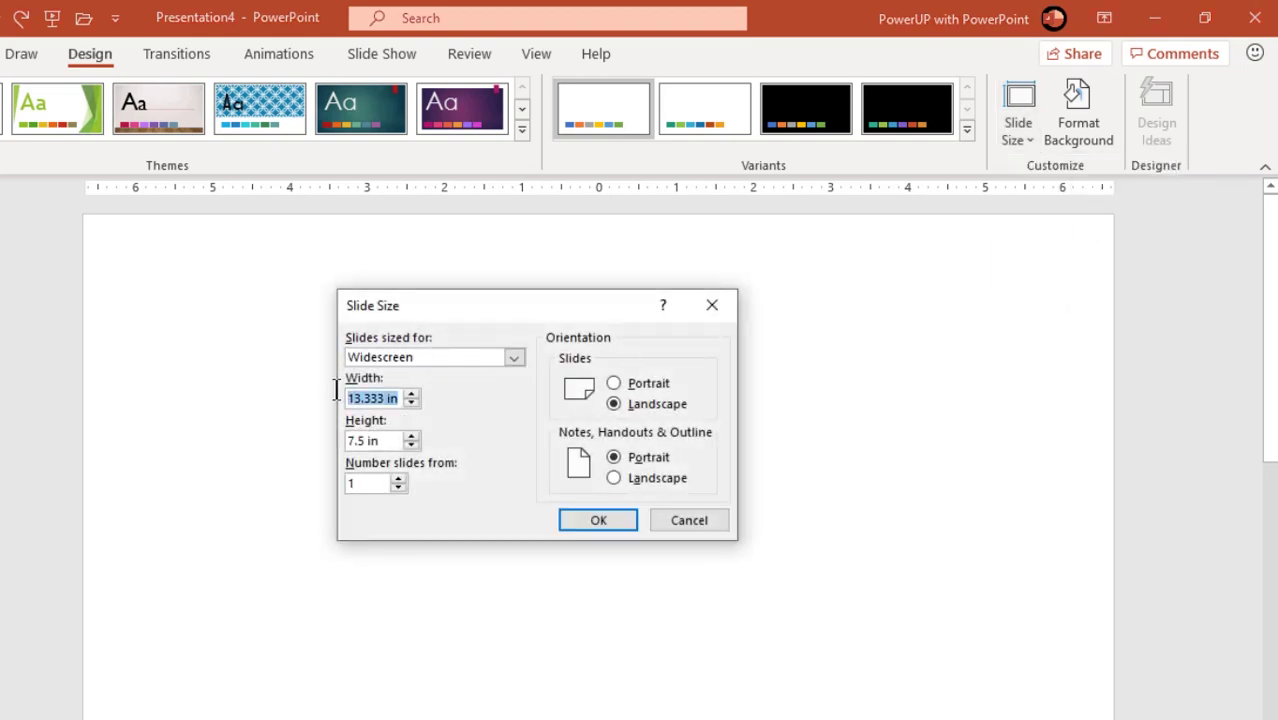
pyautogui.write('6.25')
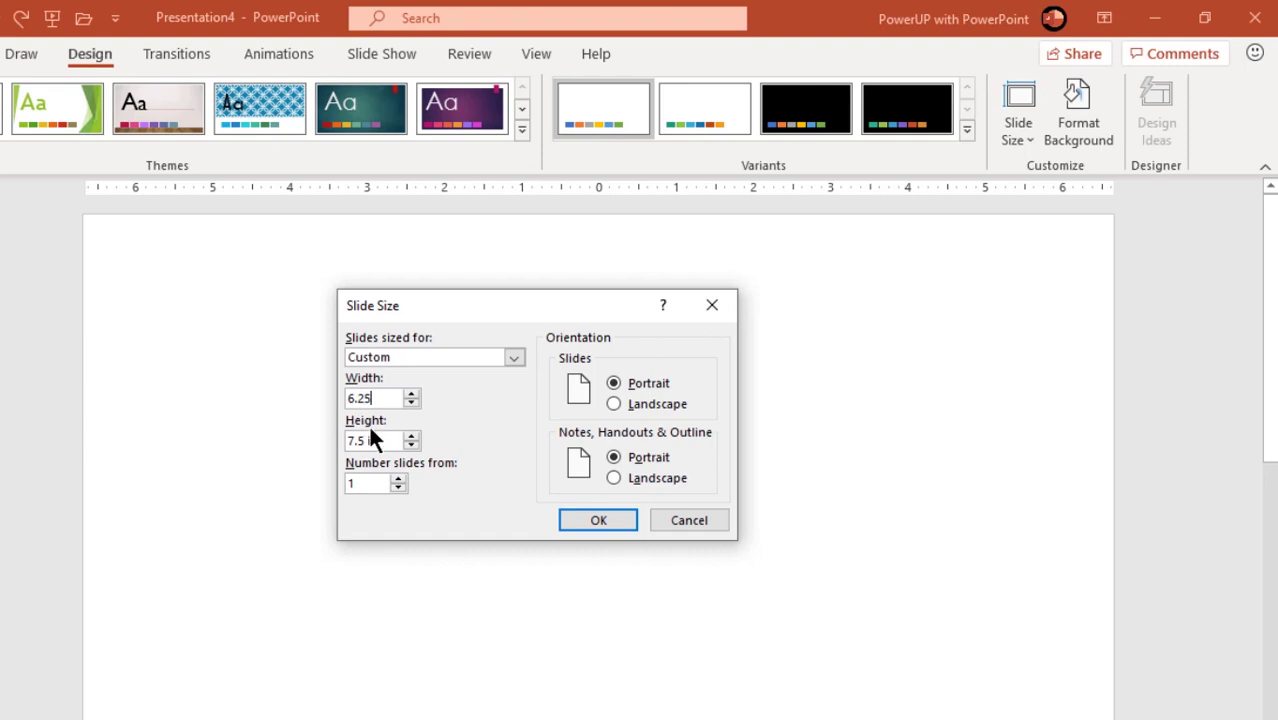
pyautogui.moveTo(385, 442); pyautogui.dragTo(338, 446)
pyautogui.write('6.25')
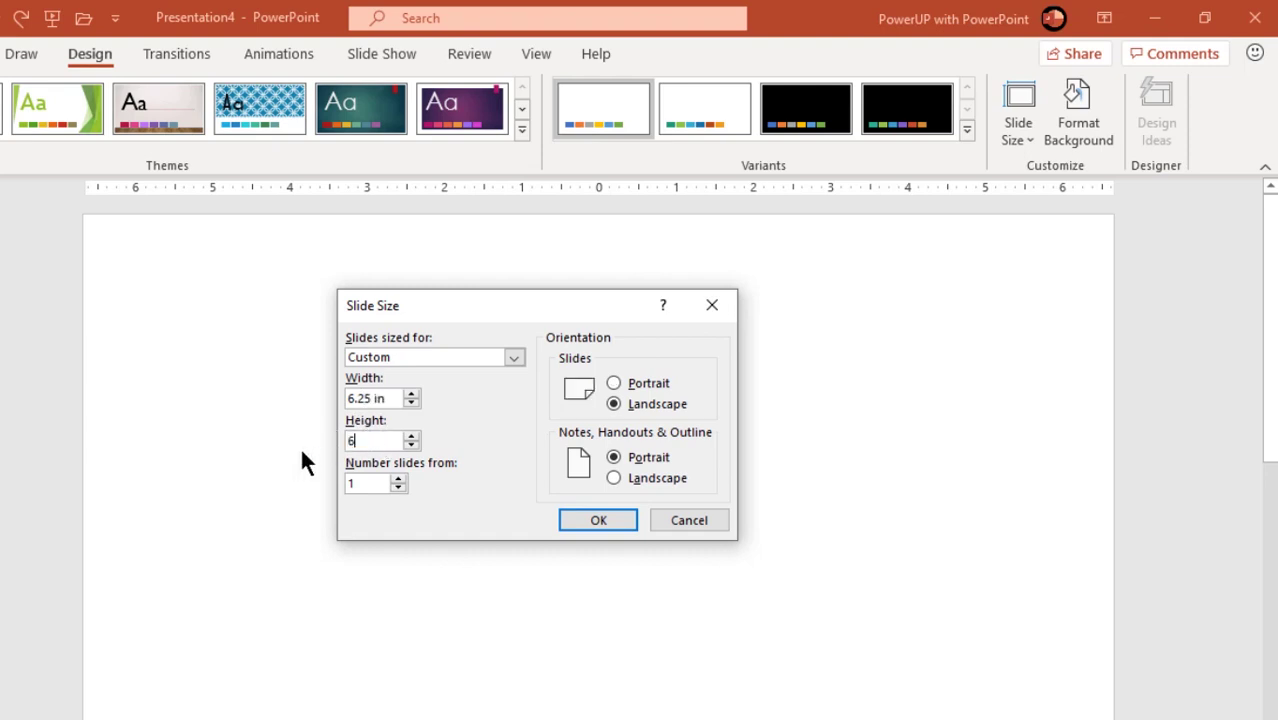
pyautogui.click(582, 518)
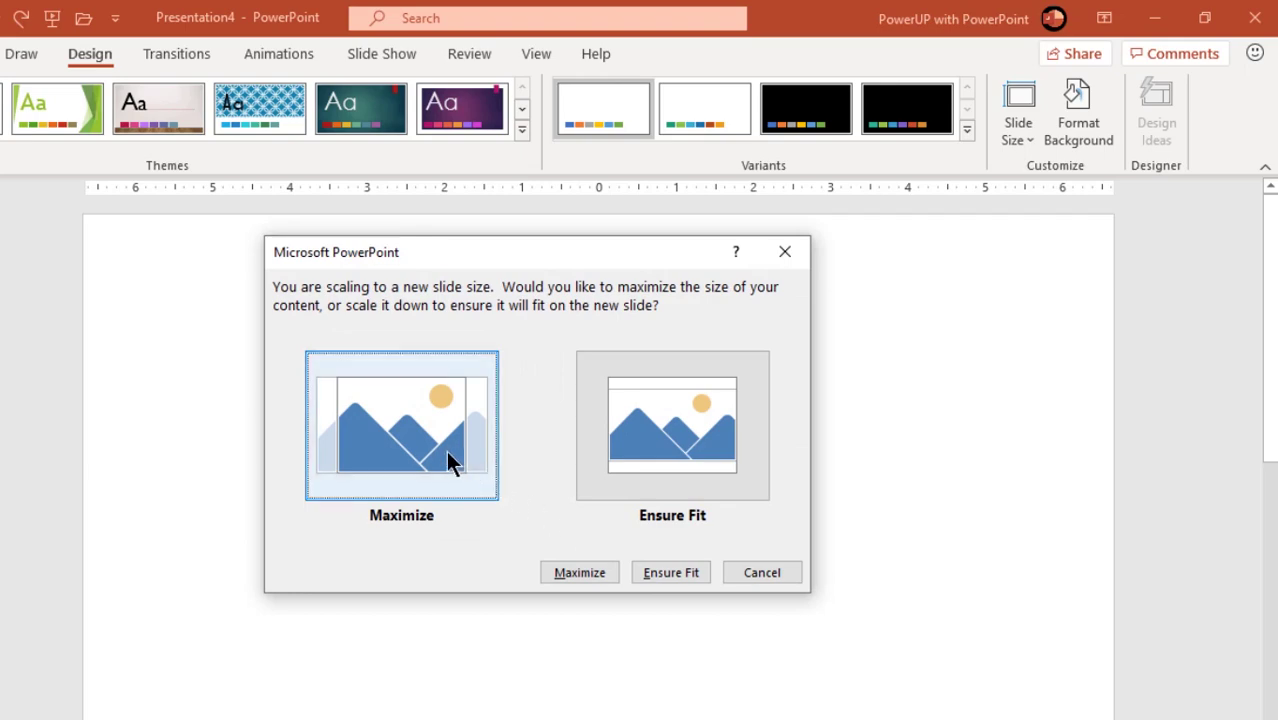
pyautogui.click(446, 458)
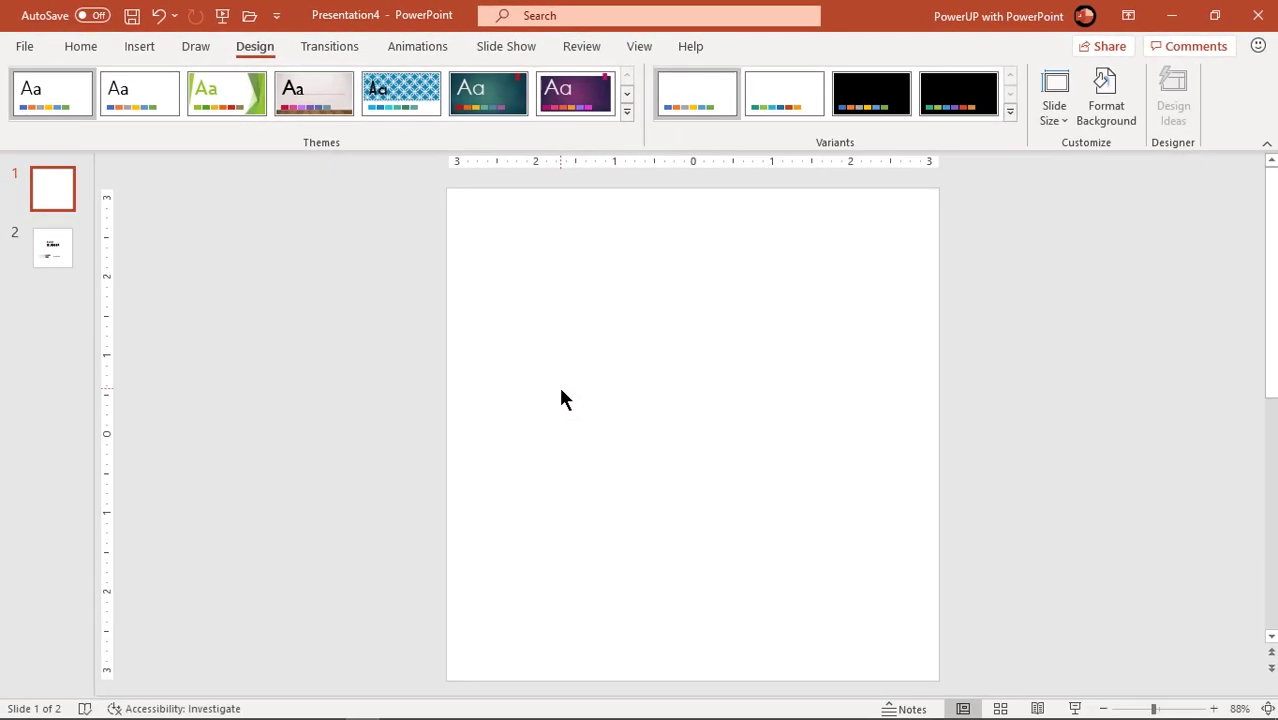
# - Give the slide background a gradient fill using the grey radial preset
pyautogui.rightClick(561, 399)
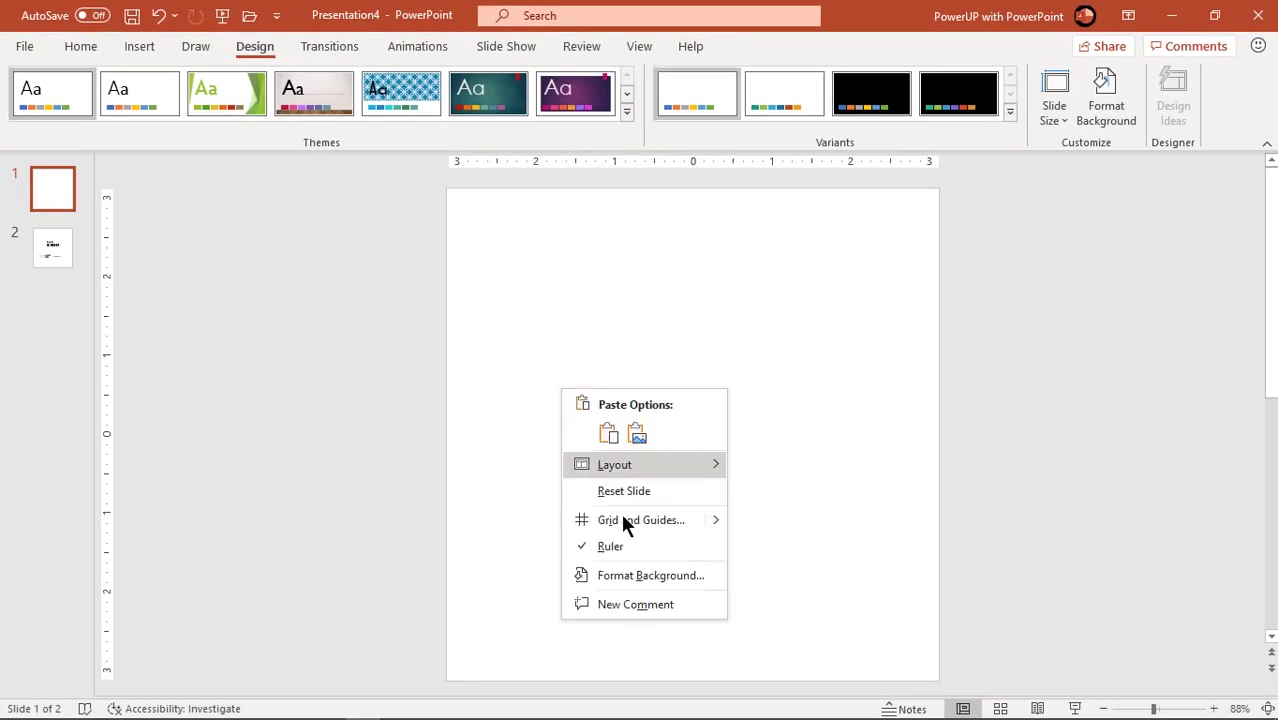
pyautogui.click(636, 576)
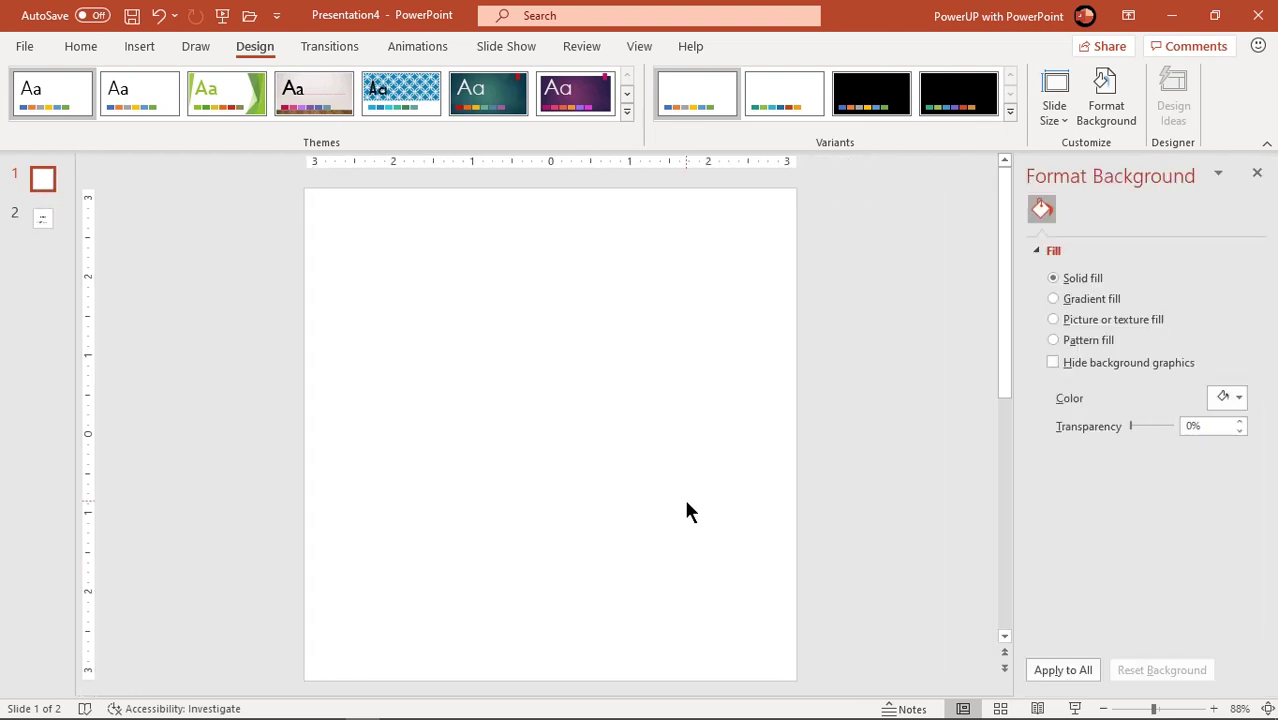
pyautogui.click(1053, 298)
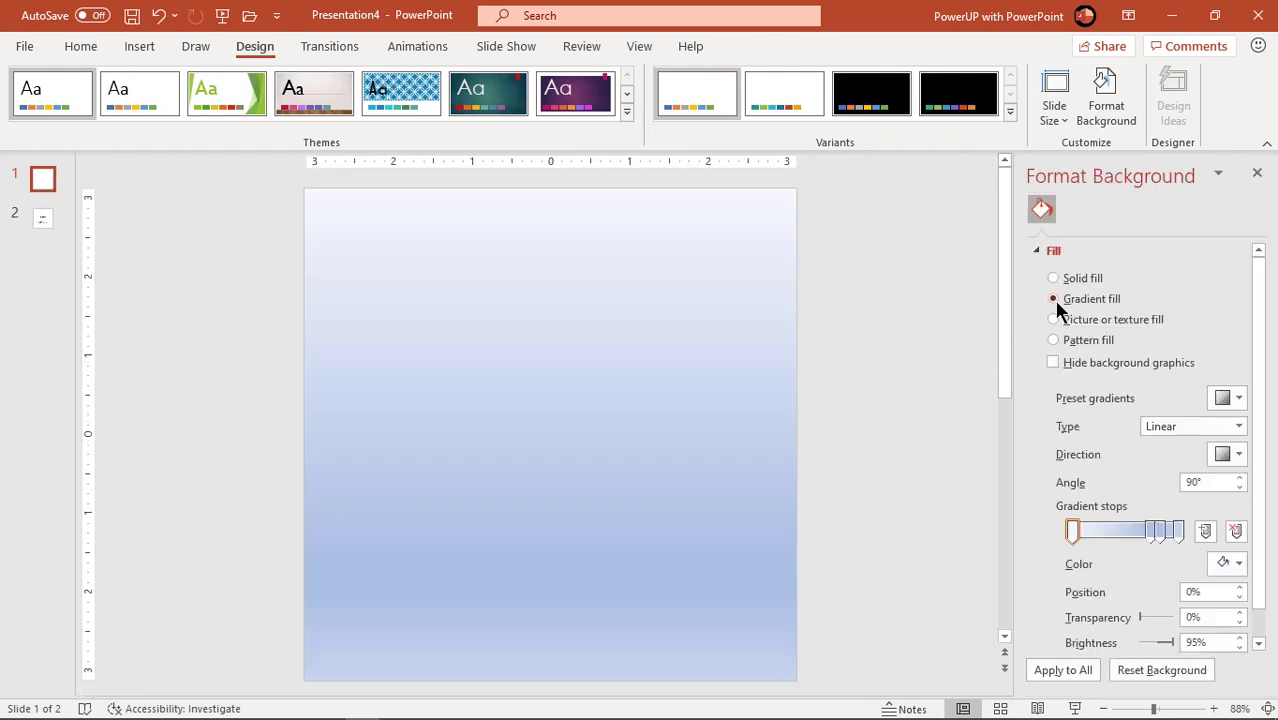
pyautogui.click(1230, 398)
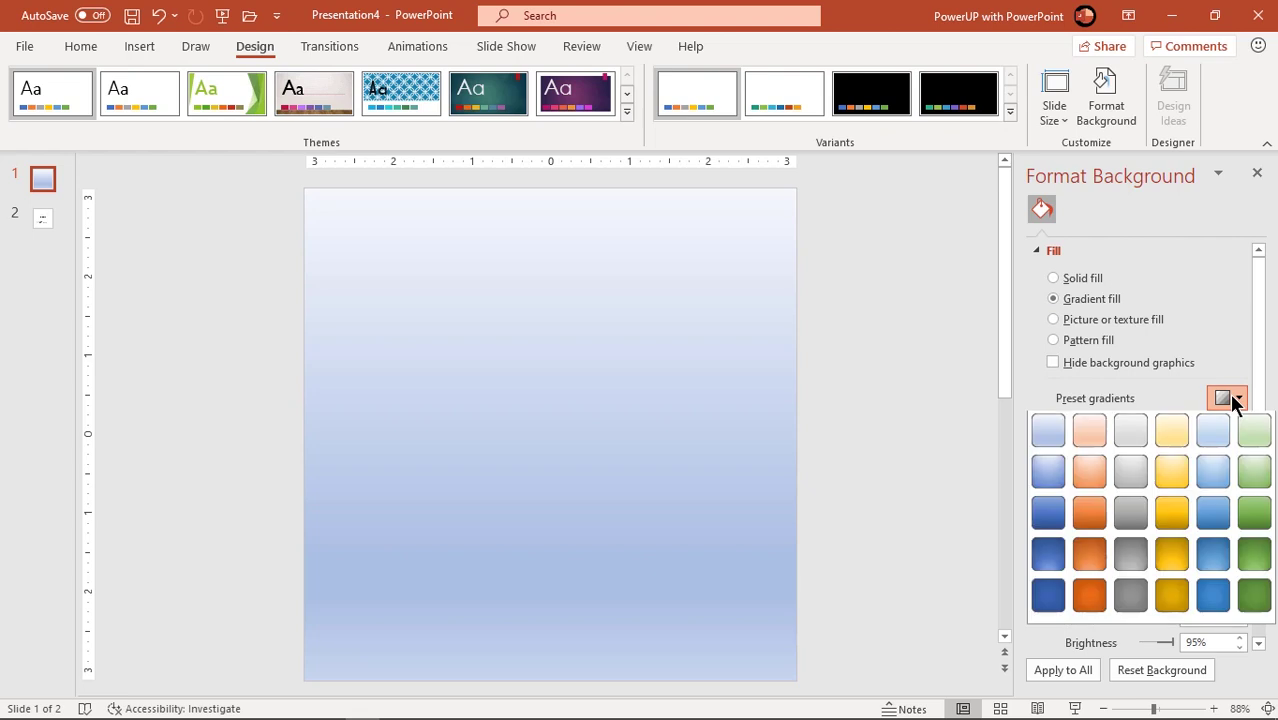
pyautogui.click(1131, 474)
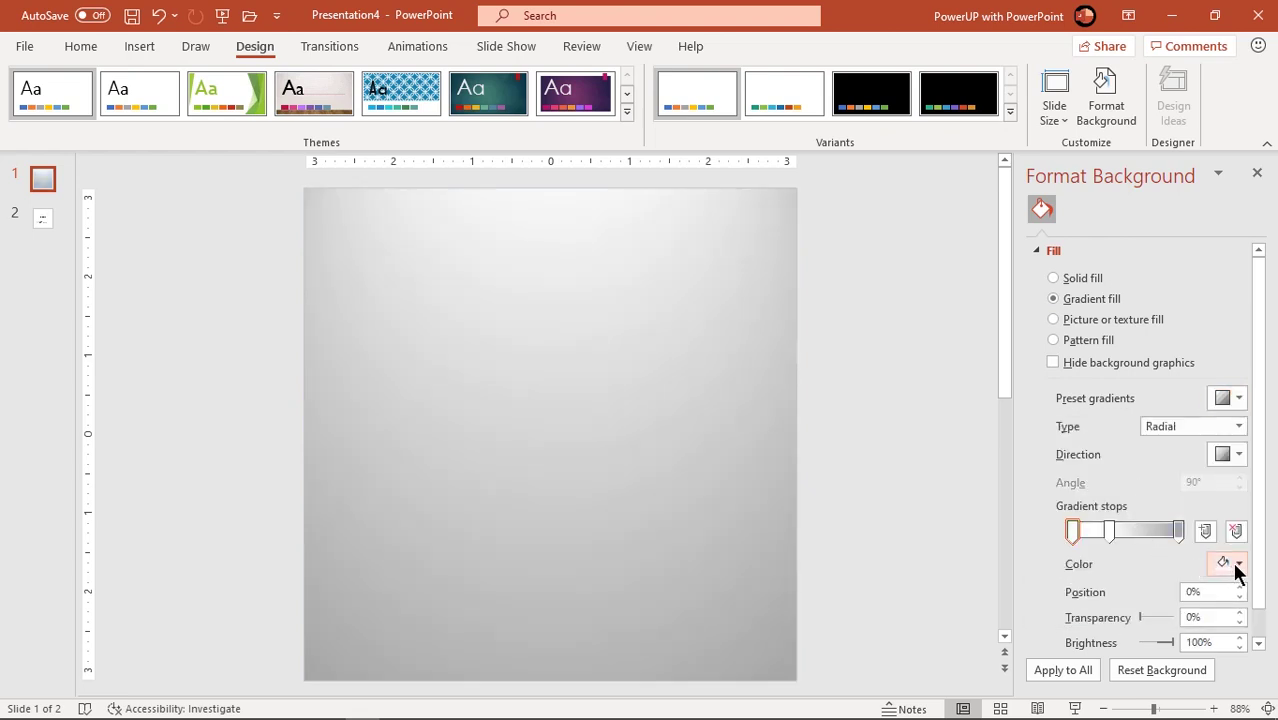
# - Set all three gradient stops to dark grey and black
pyautogui.click(1237, 566)
pyautogui.click(1140, 433)
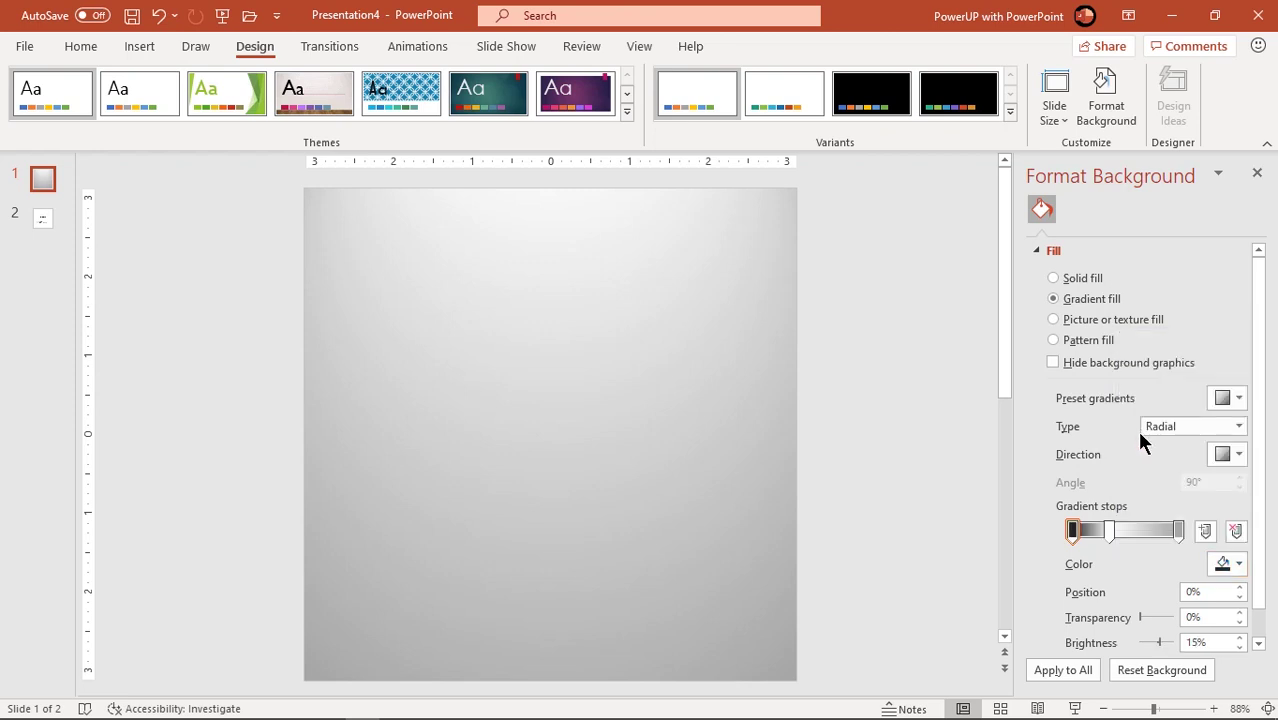
pyautogui.click(1107, 529)
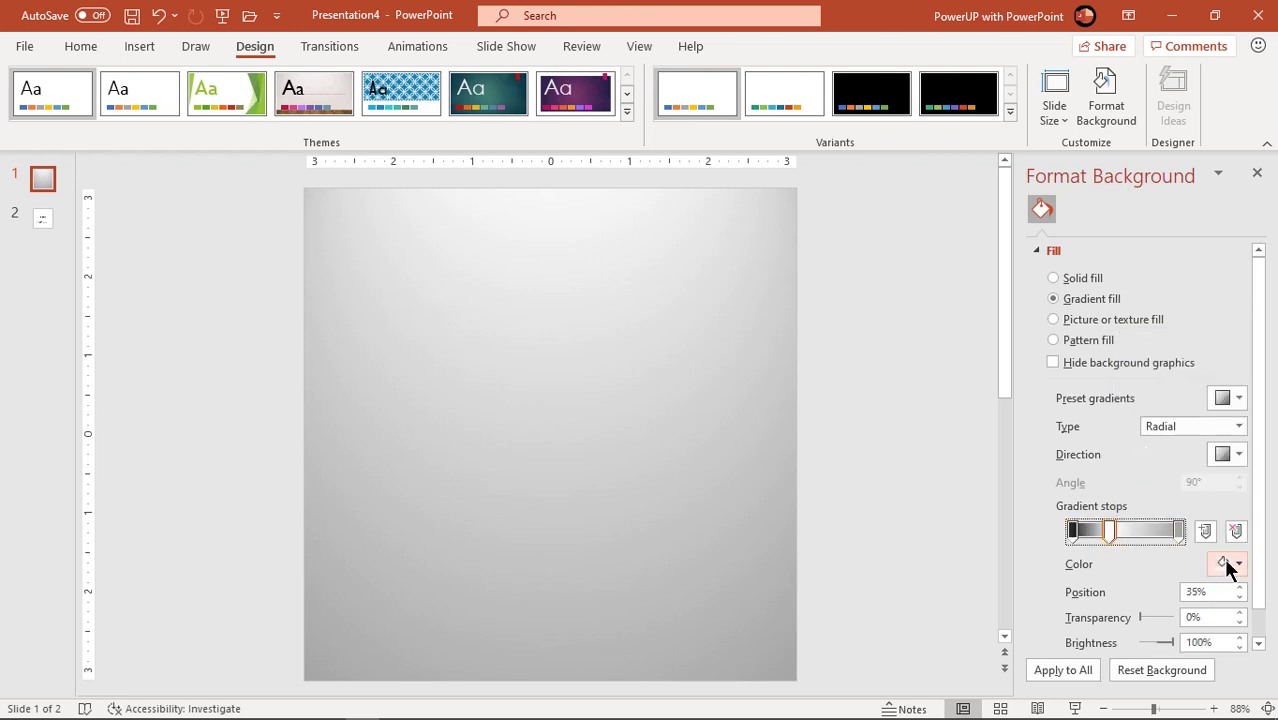
pyautogui.click(1226, 563)
pyautogui.click(1138, 437)
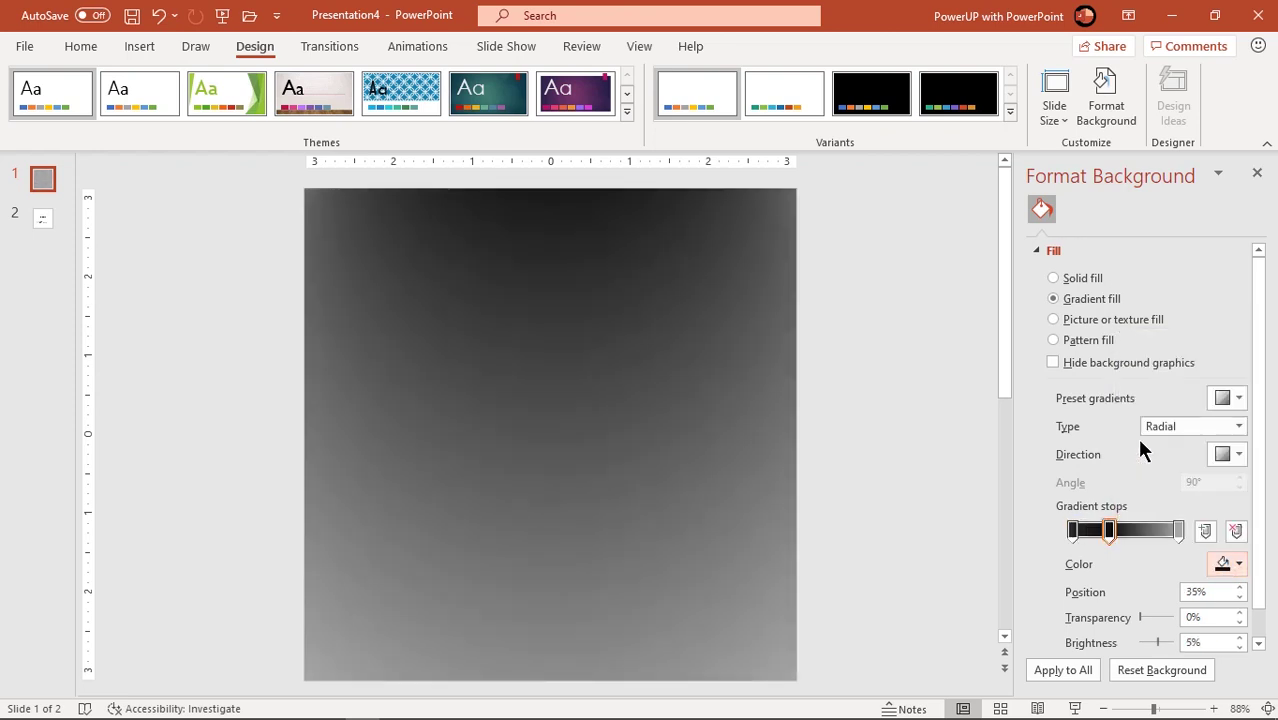
pyautogui.click(1178, 530)
pyautogui.click(1236, 566)
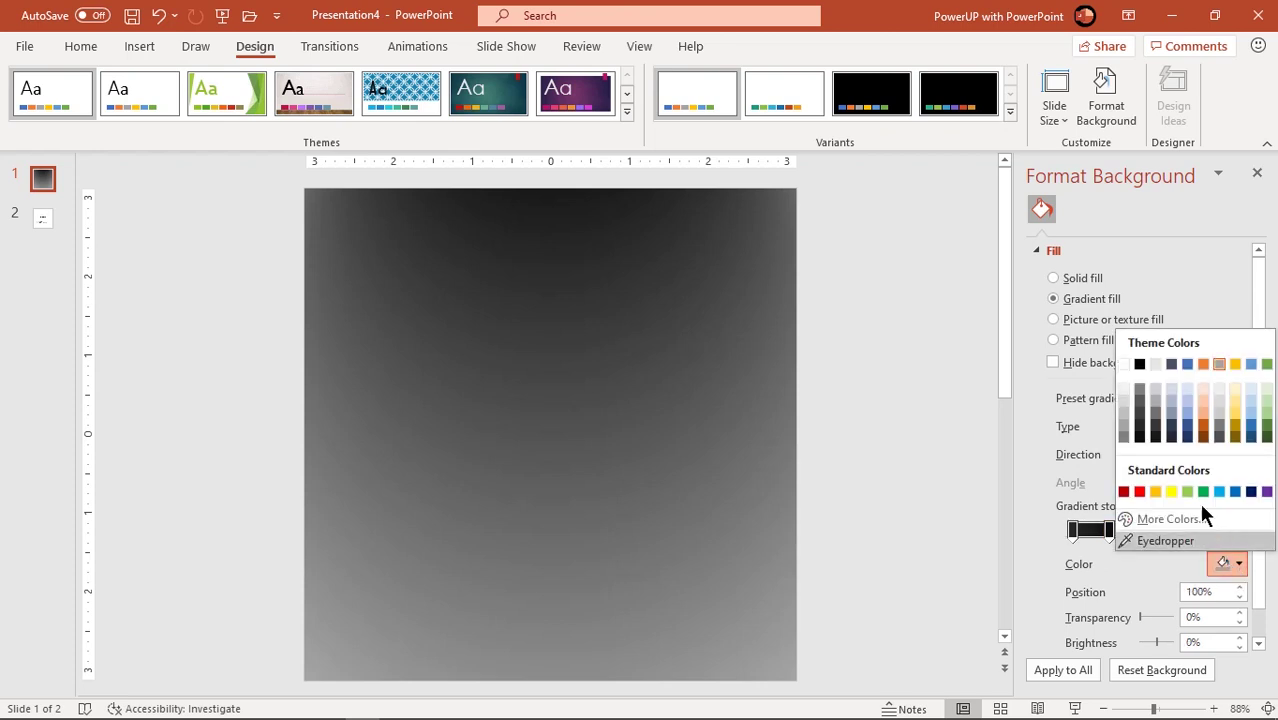
pyautogui.click(1139, 364)
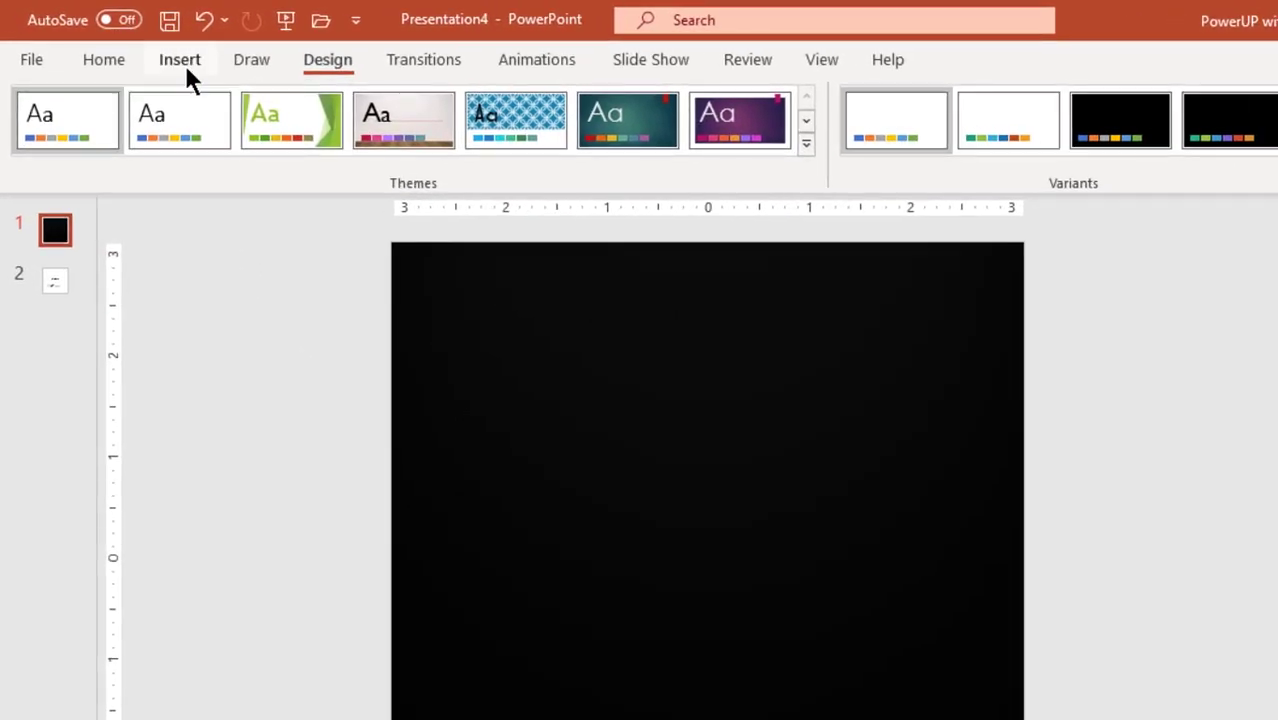
# - Draw a closed freeform polygon across the lower slide with a jagged top edge past the right side
pyautogui.click(142, 52)
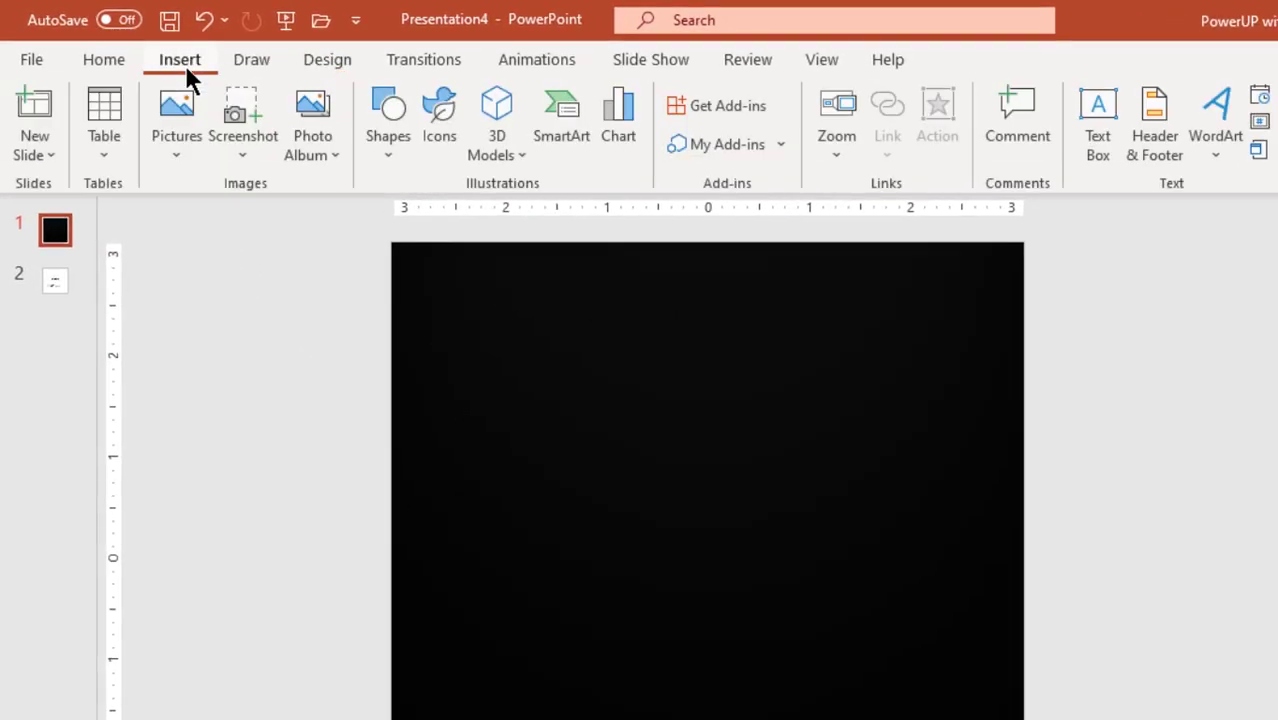
pyautogui.click(376, 154)
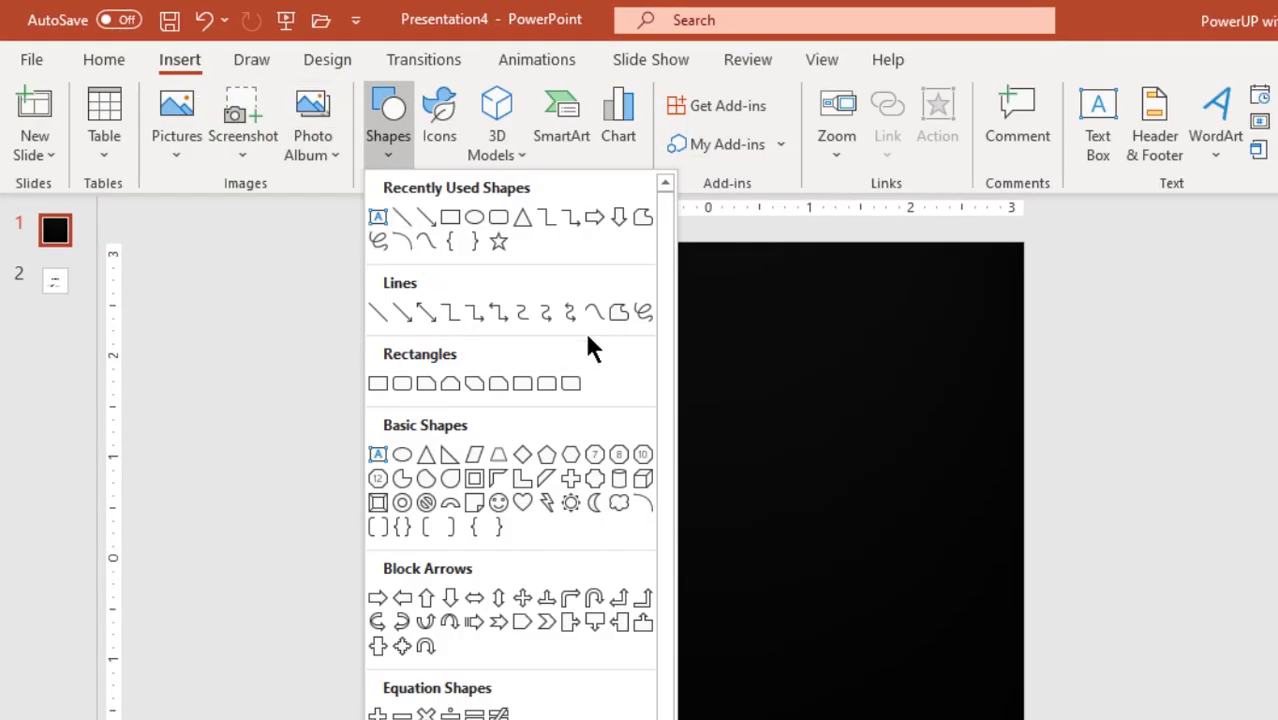
pyautogui.click(616, 322)
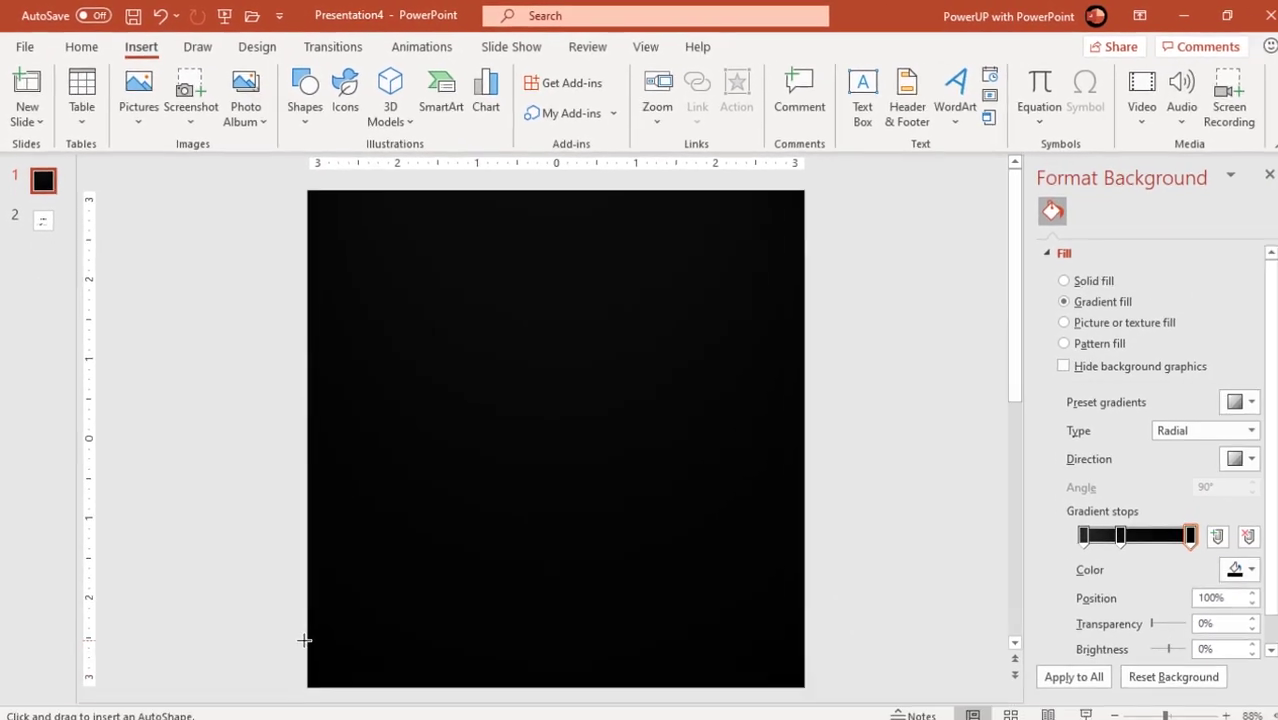
pyautogui.scroll(-2, 304, 640)
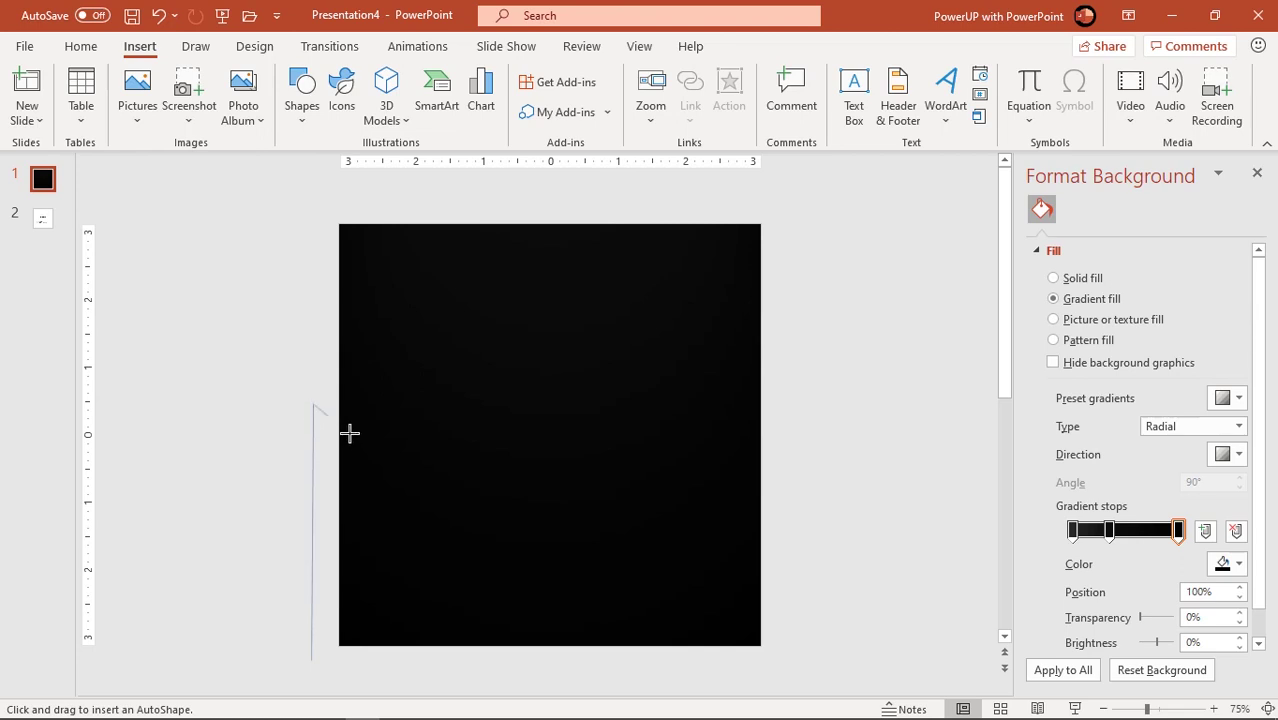
pyautogui.click(462, 414)
pyautogui.click(788, 467)
pyautogui.click(797, 669)
pyautogui.click(309, 661)
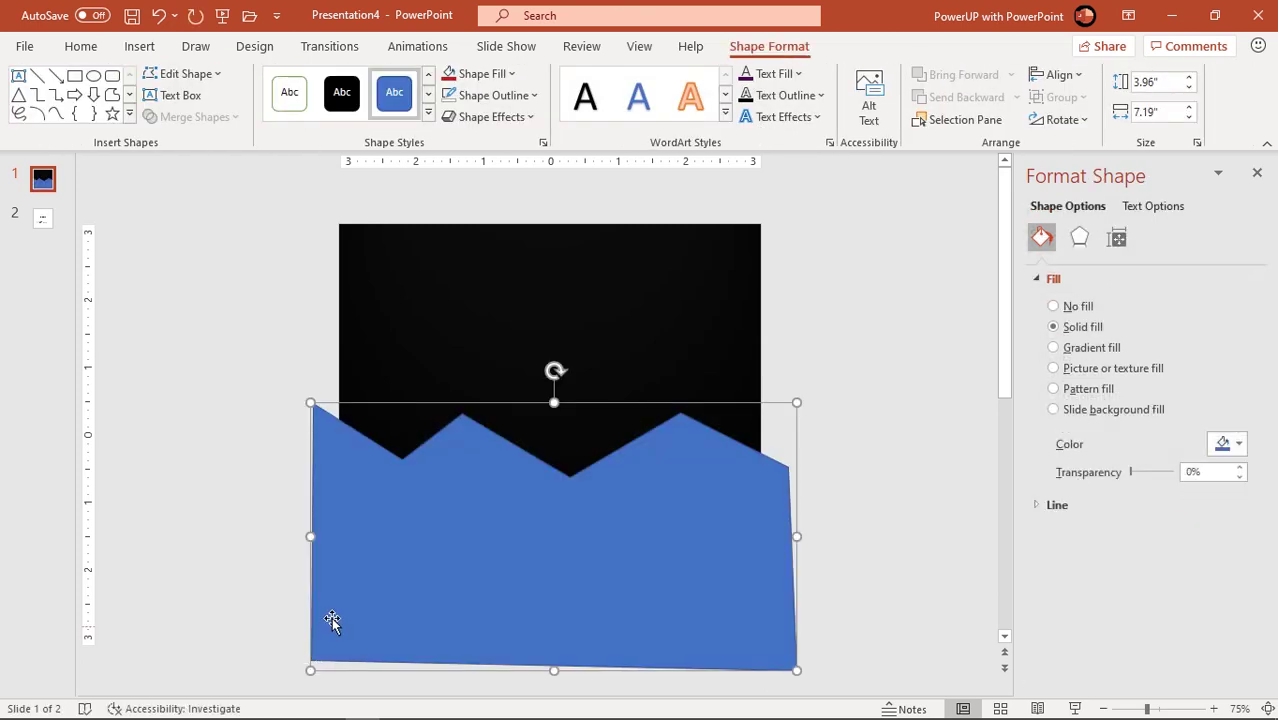
# - Remove the blue shape's outline and enter Edit Points mode
pyautogui.click(497, 96)
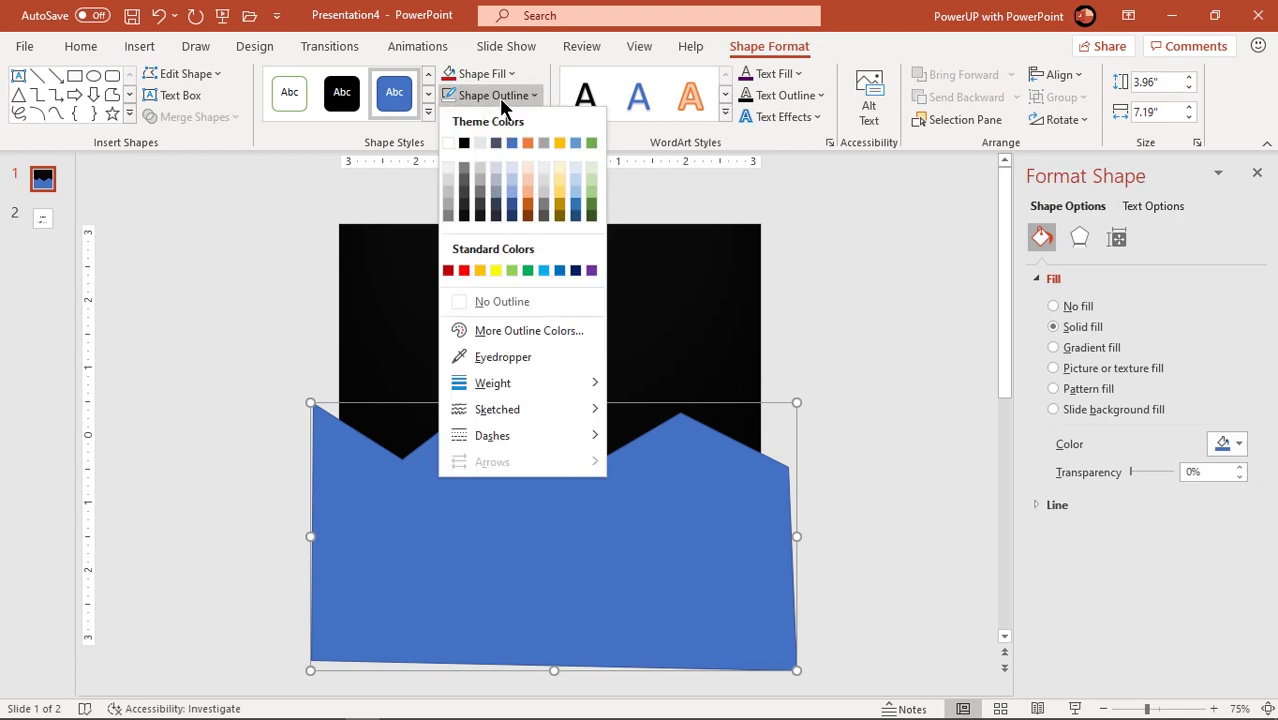
pyautogui.click(487, 300)
pyautogui.rightClick(458, 593)
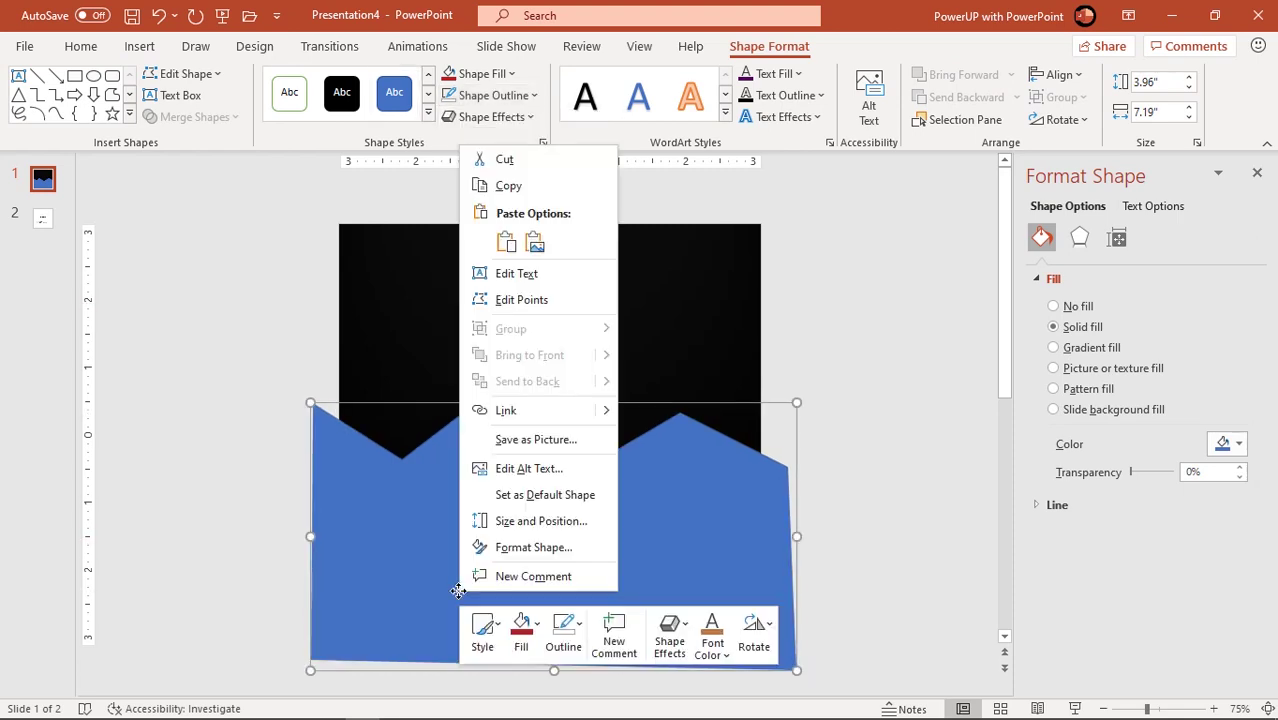
pyautogui.click(515, 301)
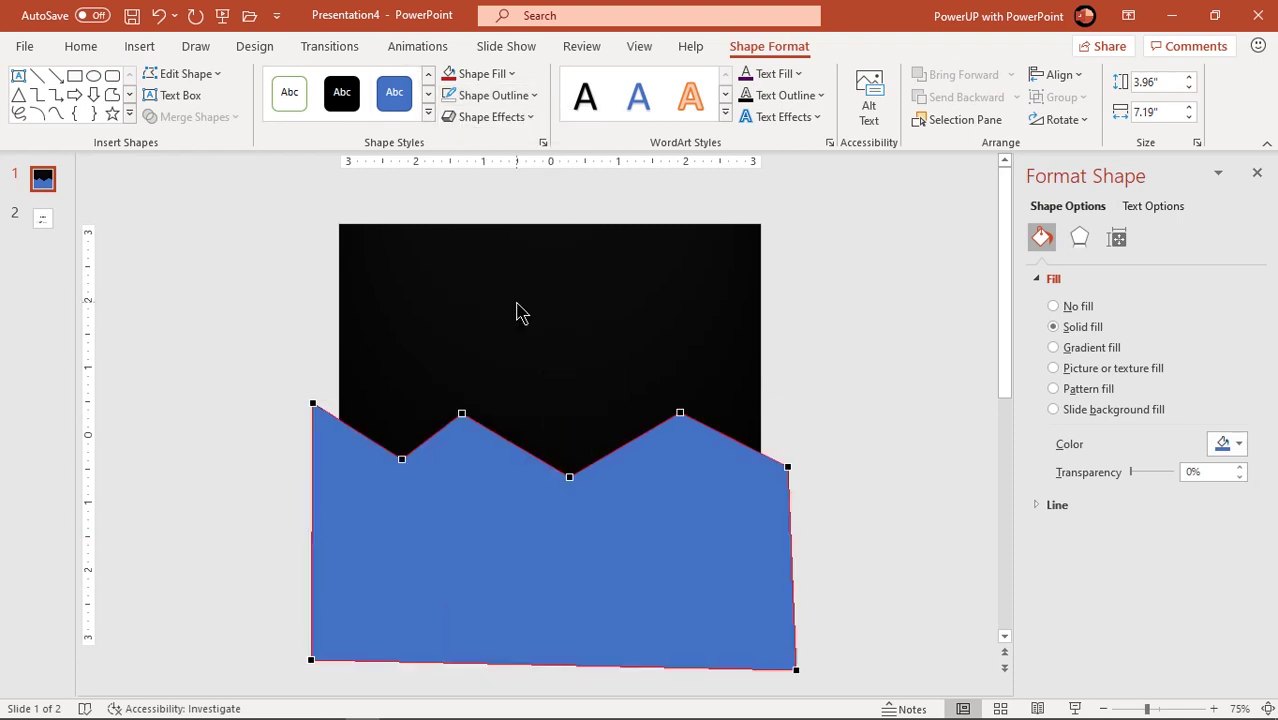
# - Convert the top-edge vertices to smooth points and pull the right edge up into a new peak
pyautogui.rightClick(403, 458)
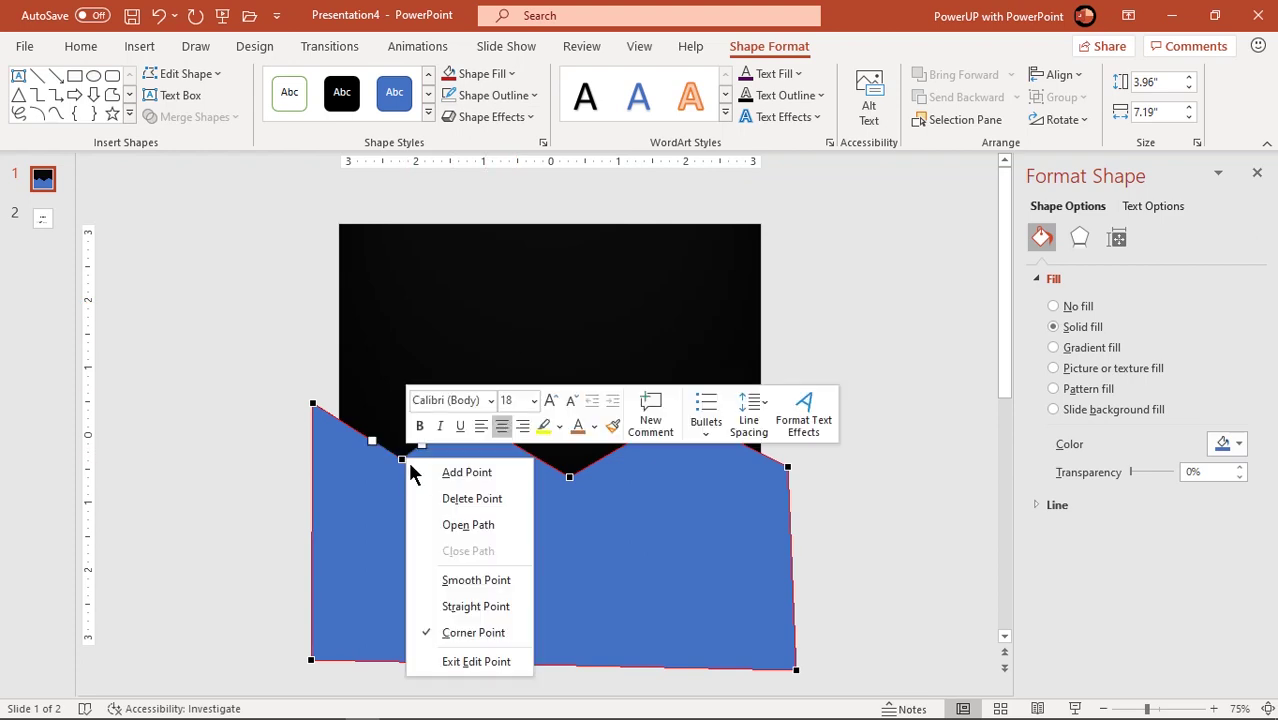
pyautogui.click(469, 581)
pyautogui.rightClick(460, 413)
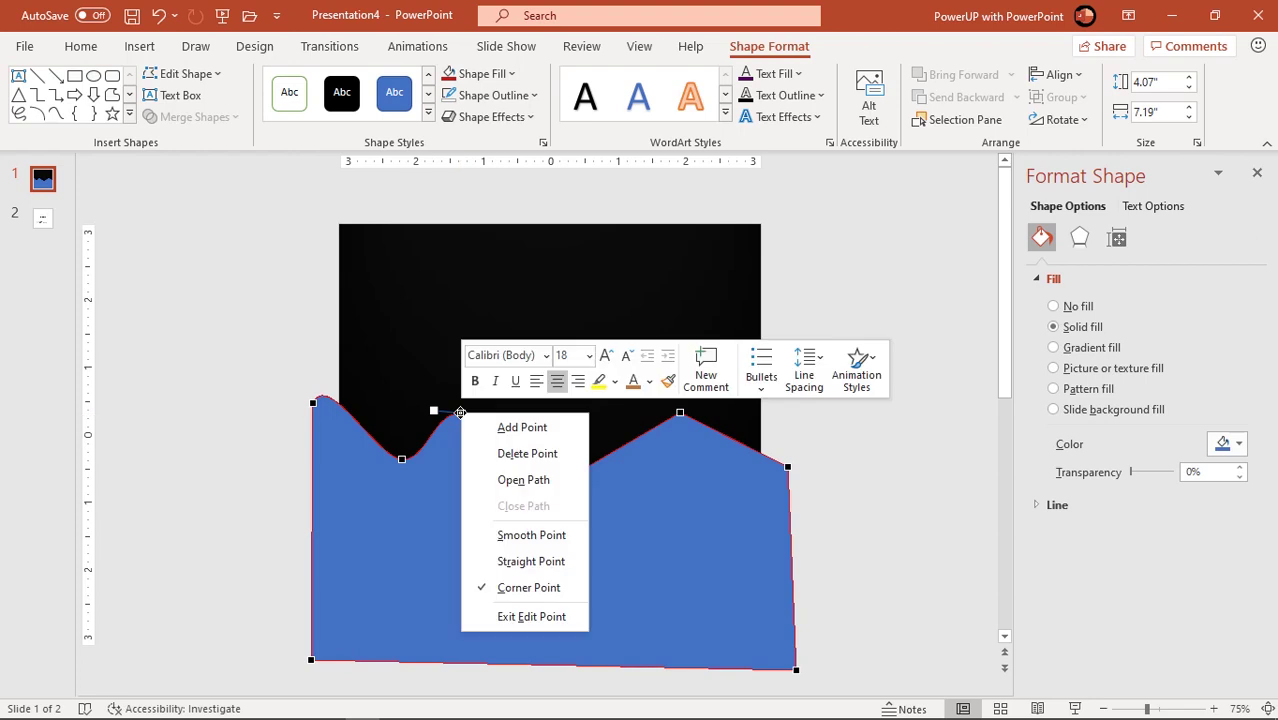
pyautogui.click(519, 535)
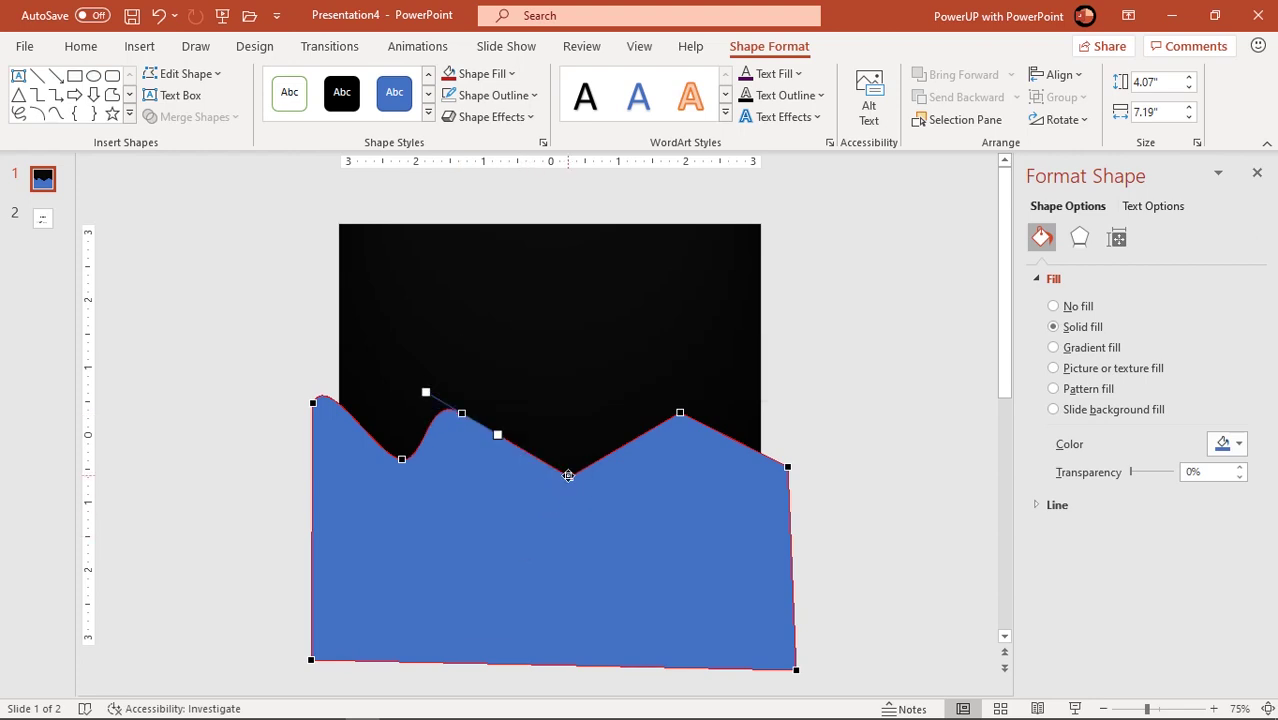
pyautogui.rightClick(568, 476)
pyautogui.click(627, 596)
pyautogui.moveTo(673, 456); pyautogui.dragTo(679, 415)
pyautogui.rightClick(679, 415)
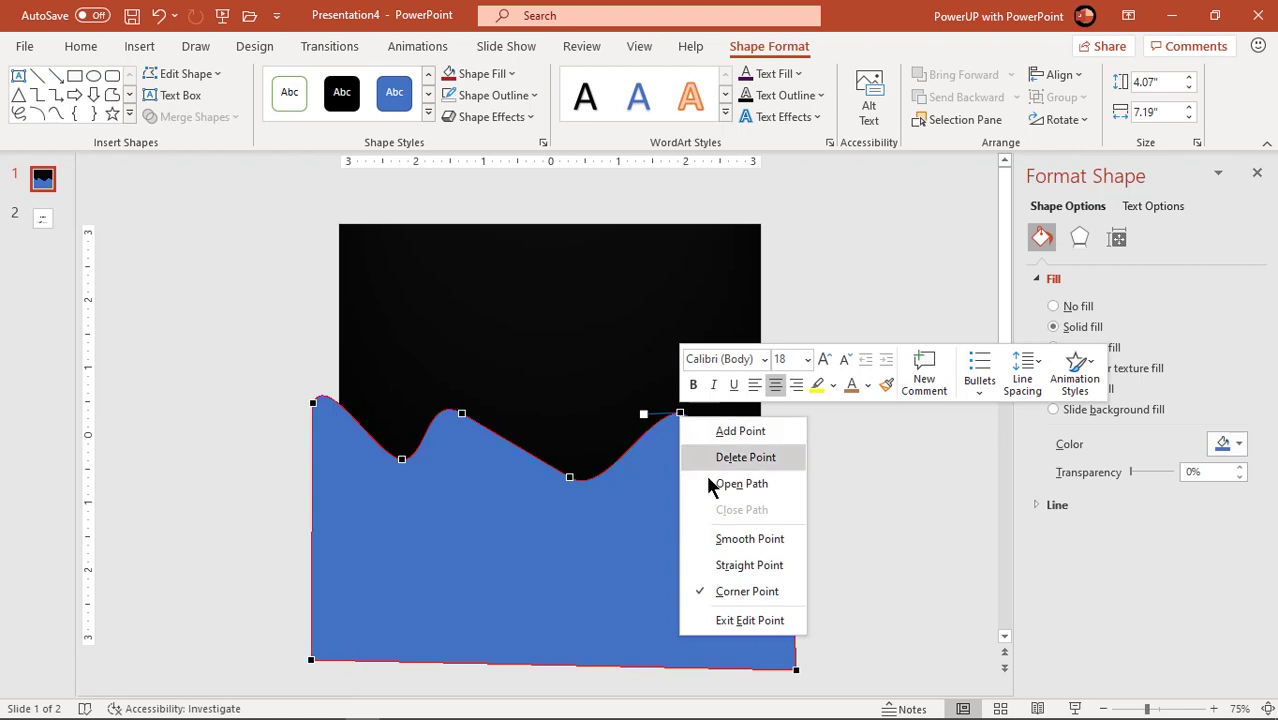
pyautogui.click(731, 537)
# - Drag the peaks and valleys into rounded waves and finish editing
pyautogui.moveTo(465, 414); pyautogui.dragTo(432, 397)
pyautogui.moveTo(570, 474); pyautogui.dragTo(605, 479)
pyautogui.moveTo(682, 413); pyautogui.dragTo(705, 421)
pyautogui.moveTo(402, 458)
pyautogui.mouseDown()
pyautogui.moveTo(415, 465)
pyautogui.moveTo(399, 466)
pyautogui.mouseUp()
pyautogui.moveTo(488, 417); pyautogui.dragTo(501, 416)
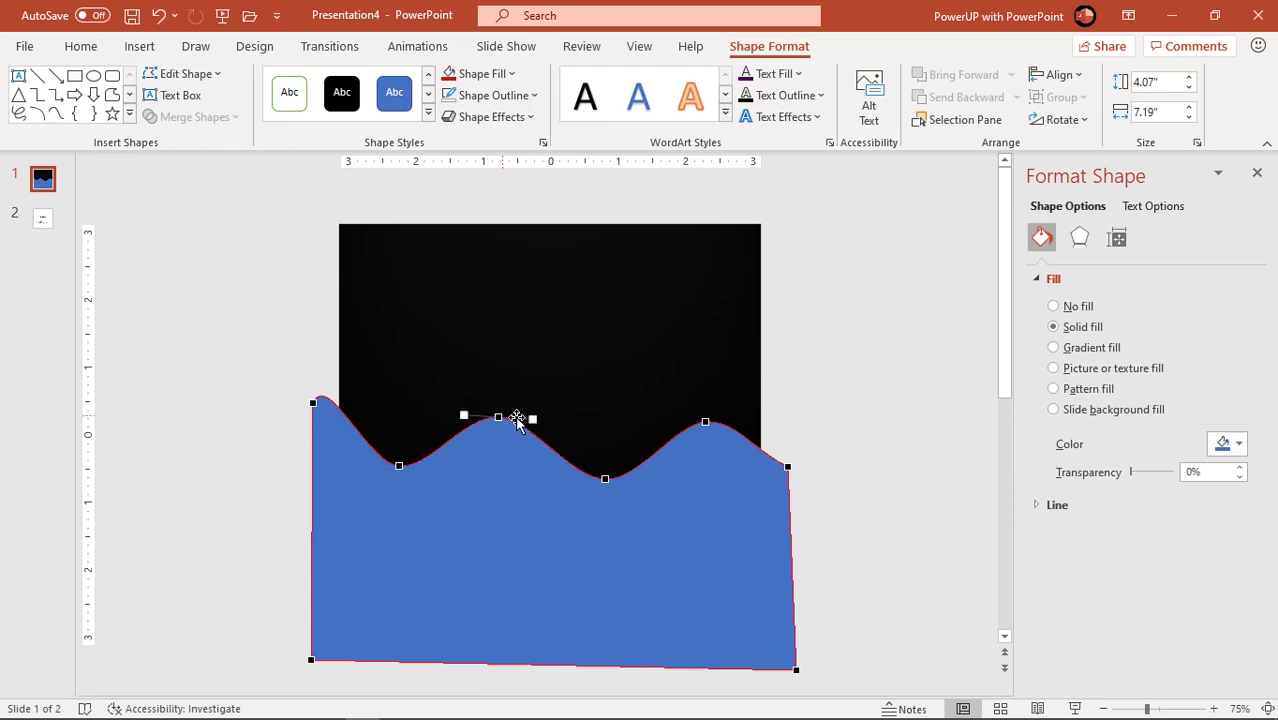
pyautogui.click(819, 391)
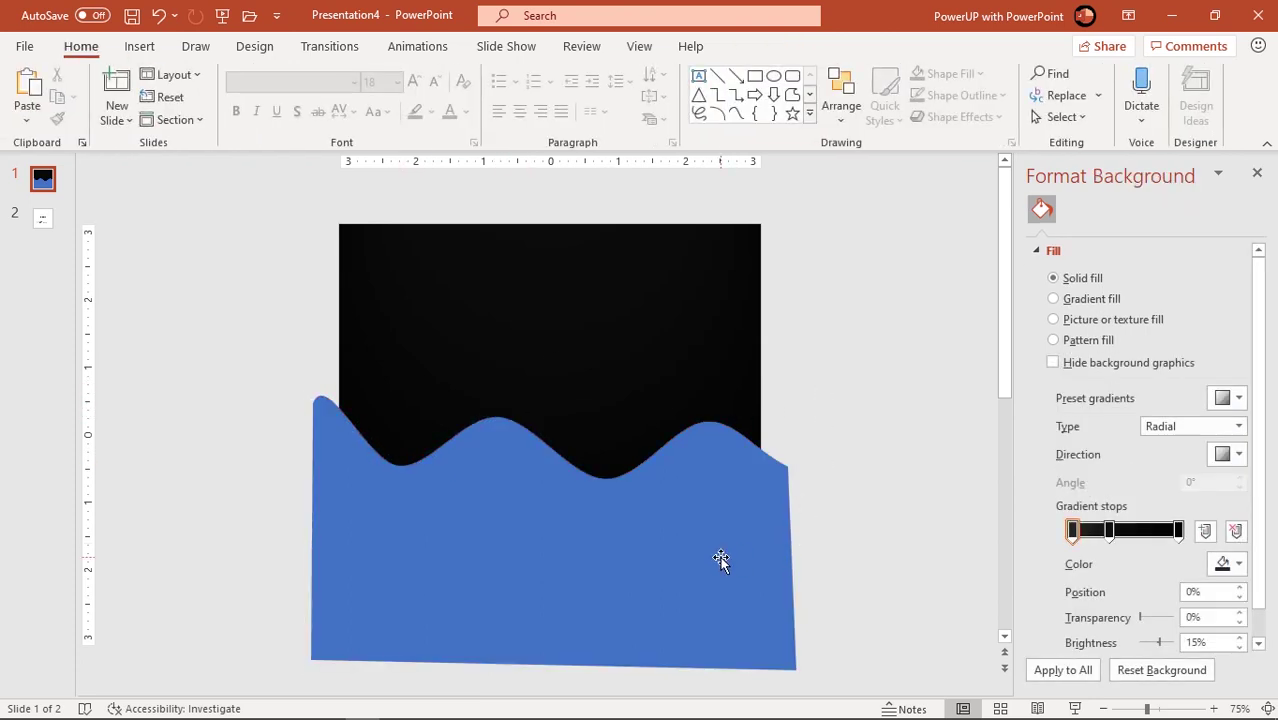
# - Give the wave shape a radial gradient fill running from the centre
pyautogui.click(721, 560)
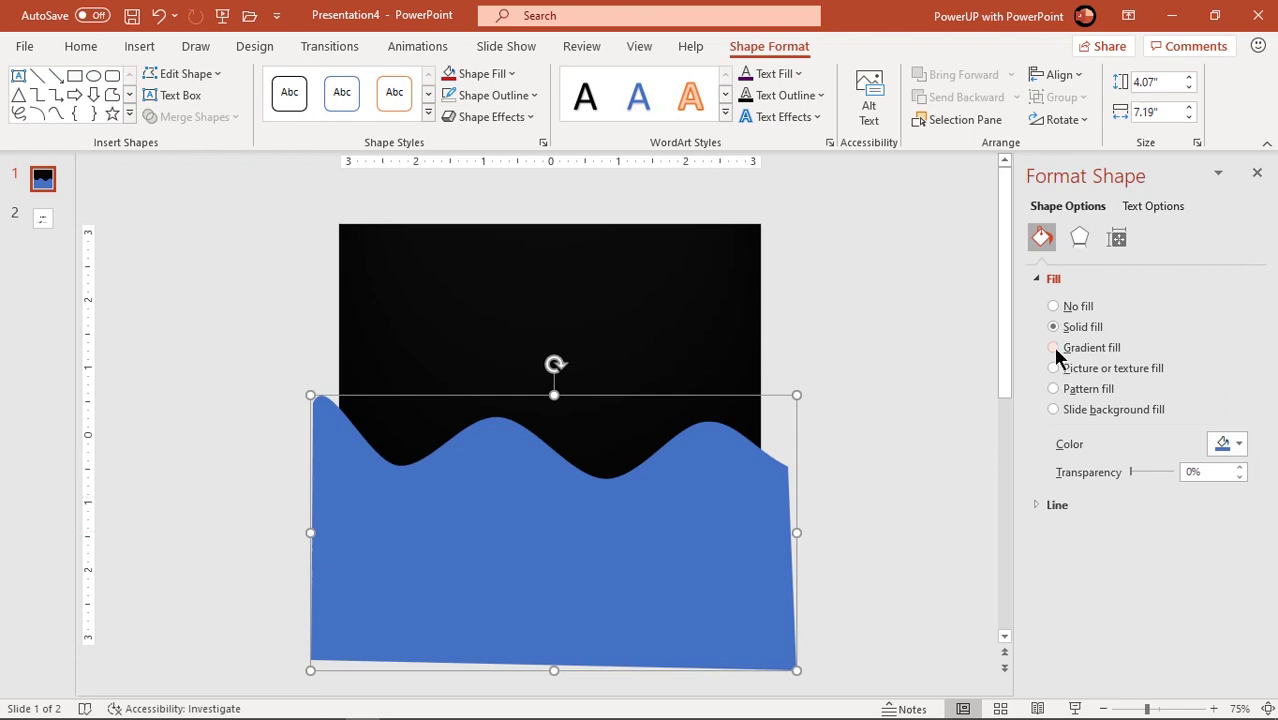
pyautogui.click(1054, 347)
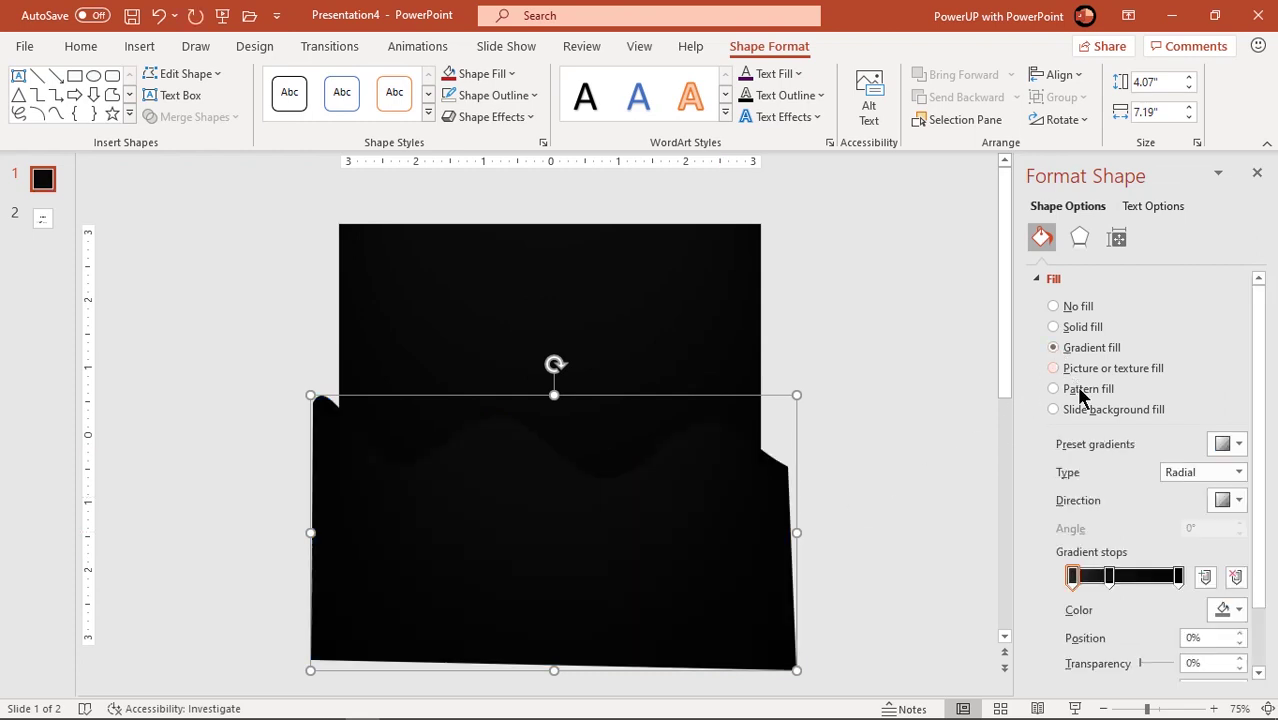
pyautogui.click(1228, 498)
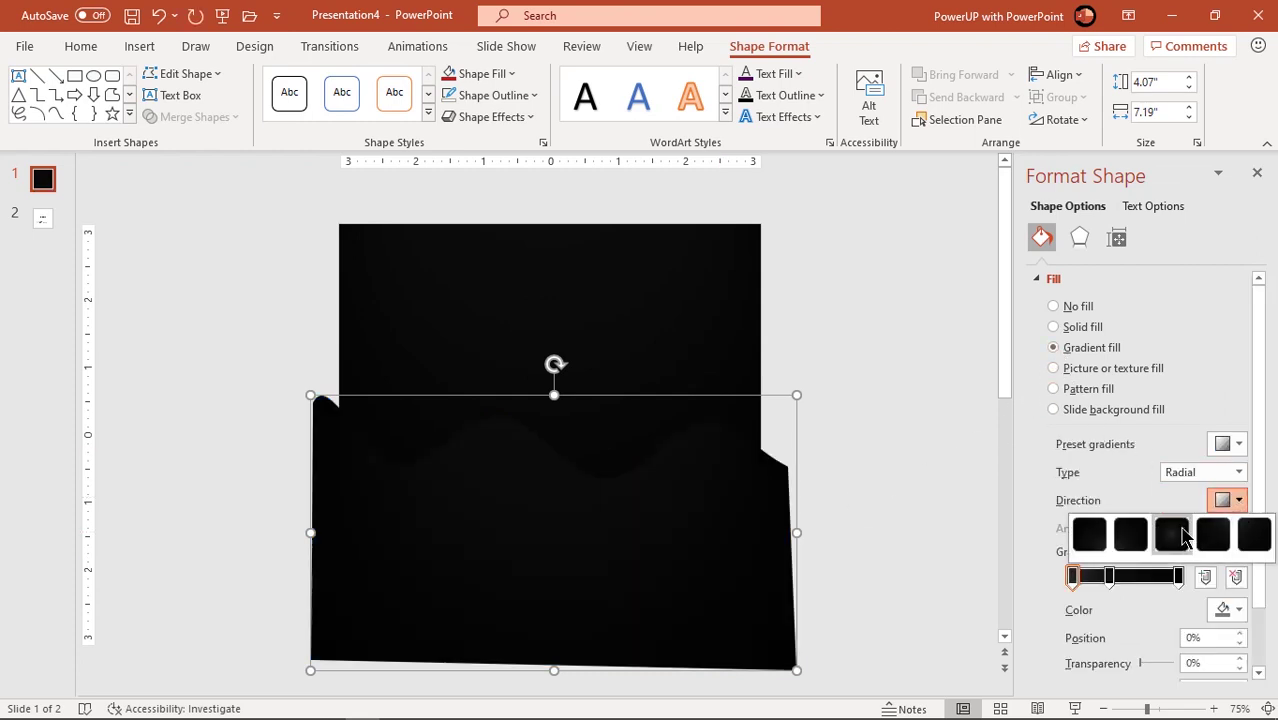
pyautogui.click(1175, 538)
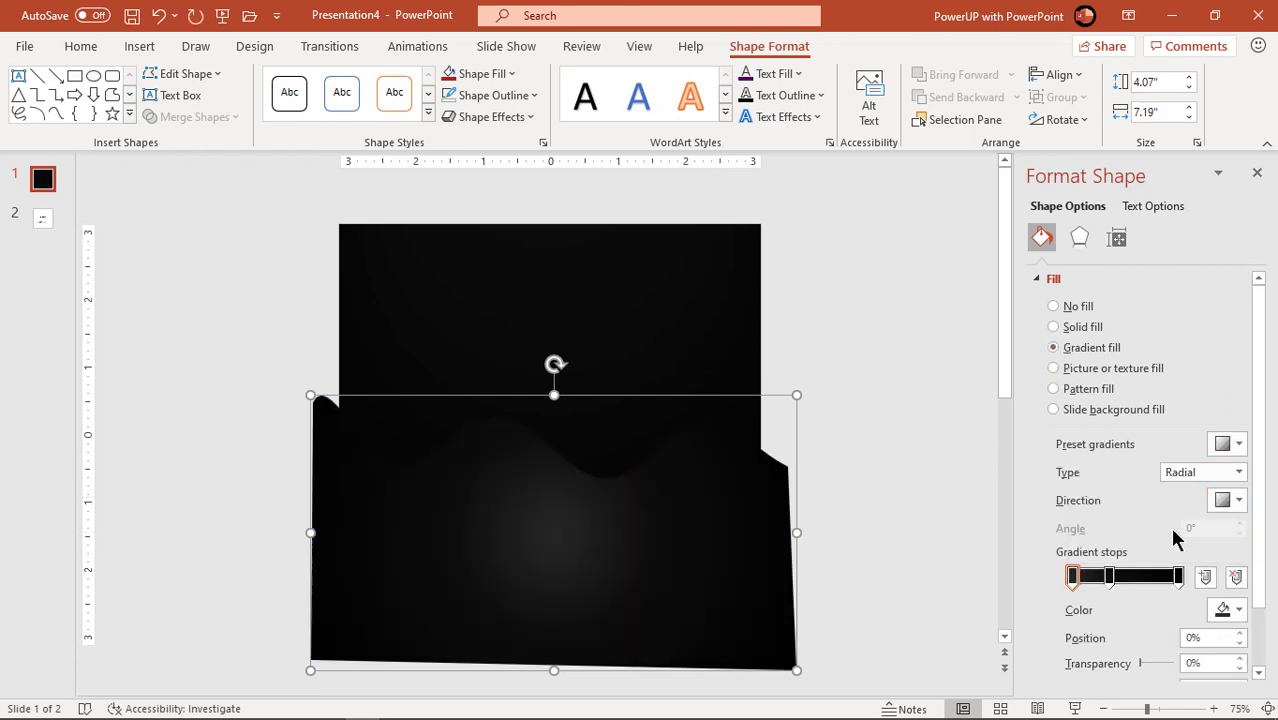
# - Set the centre gradient stop to red #CC2222 via More Colors
pyautogui.click(1218, 610)
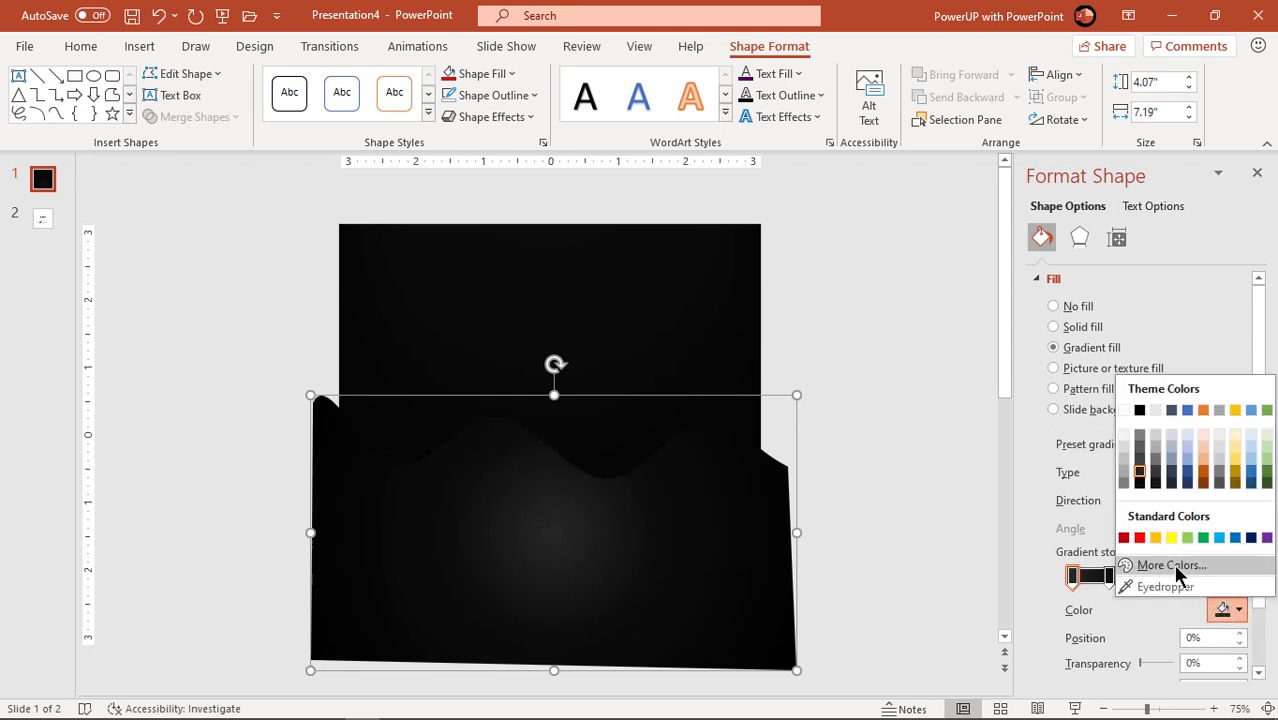
pyautogui.click(1178, 570)
pyautogui.click(505, 273)
pyautogui.moveTo(686, 340); pyautogui.dragTo(686, 310)
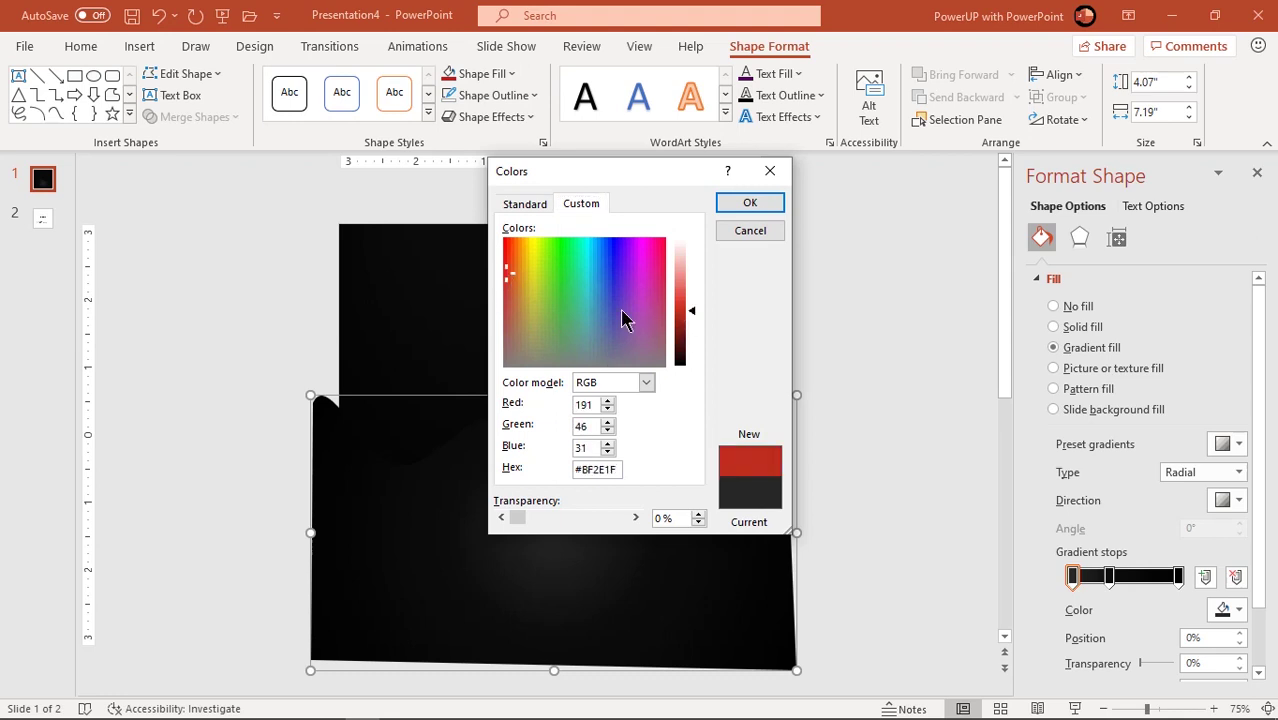
pyautogui.click(509, 275)
pyautogui.moveTo(693, 311); pyautogui.dragTo(692, 305)
pyautogui.click(751, 204)
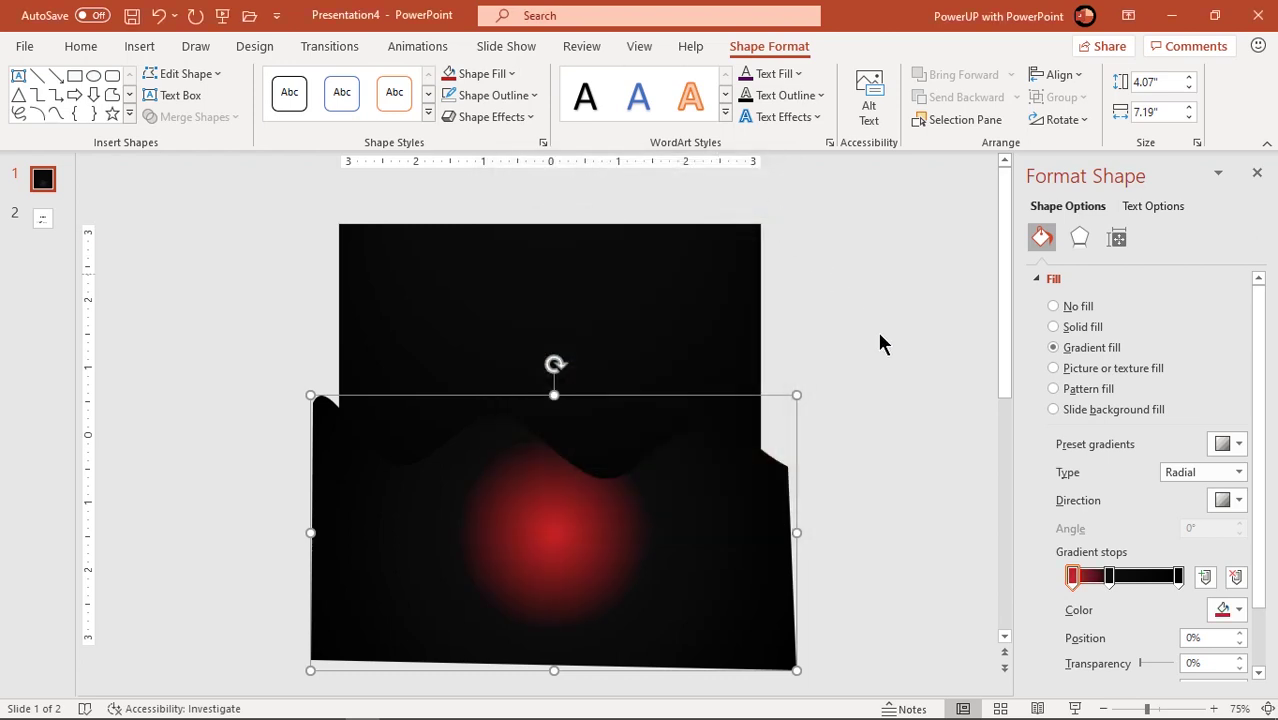
# - Delete the middle stop and make the outer stop a darker red
pyautogui.click(1109, 578)
pyautogui.click(1235, 578)
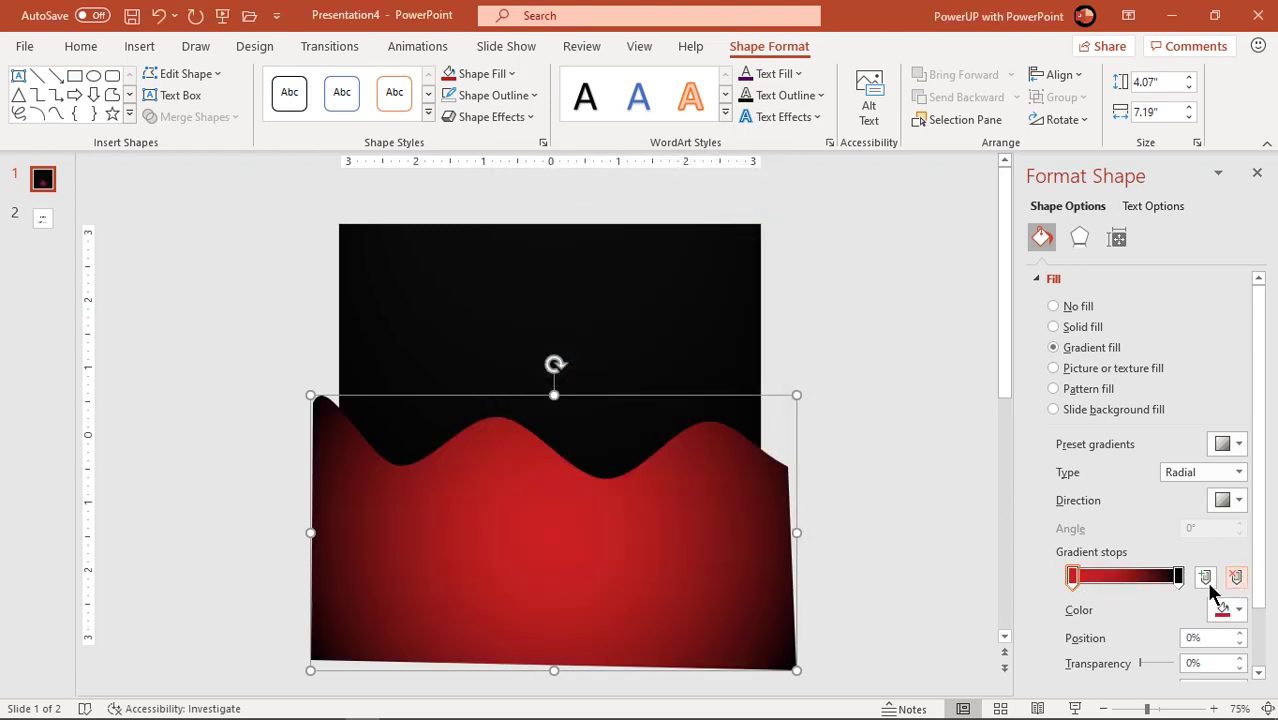
pyautogui.click(1179, 577)
pyautogui.click(1235, 610)
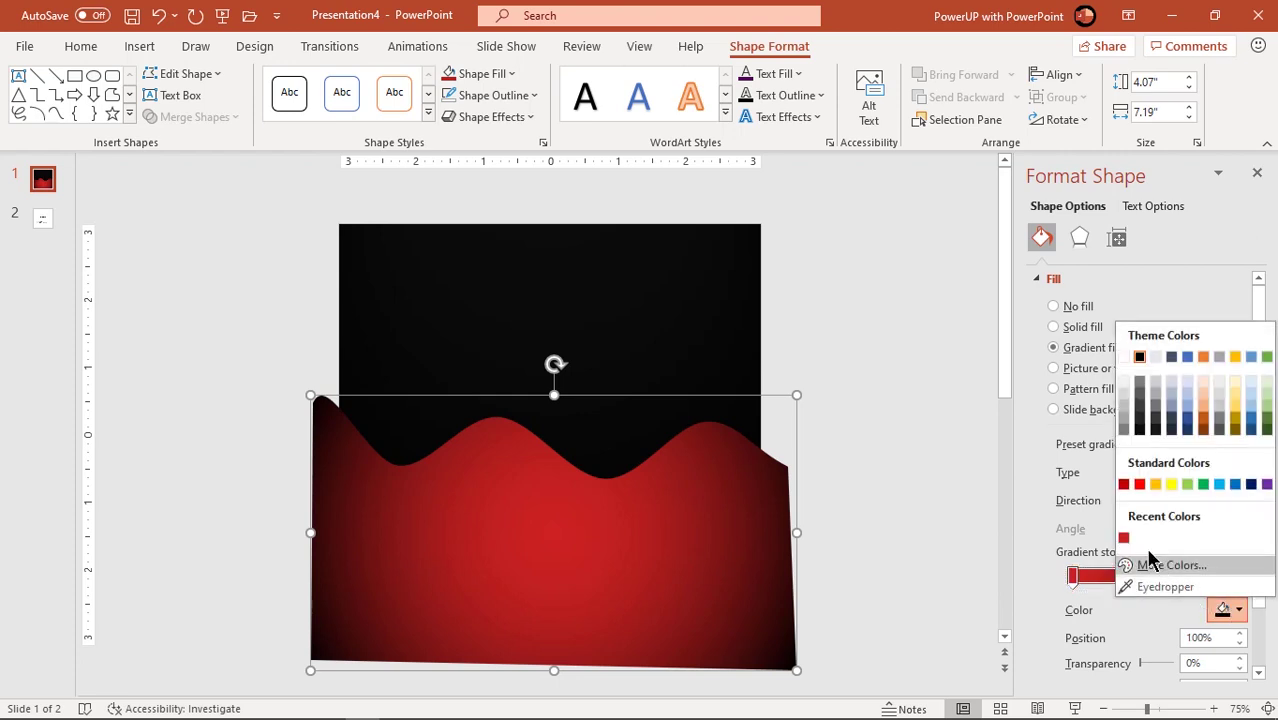
pyautogui.click(1124, 538)
pyautogui.click(1230, 610)
pyautogui.click(1125, 566)
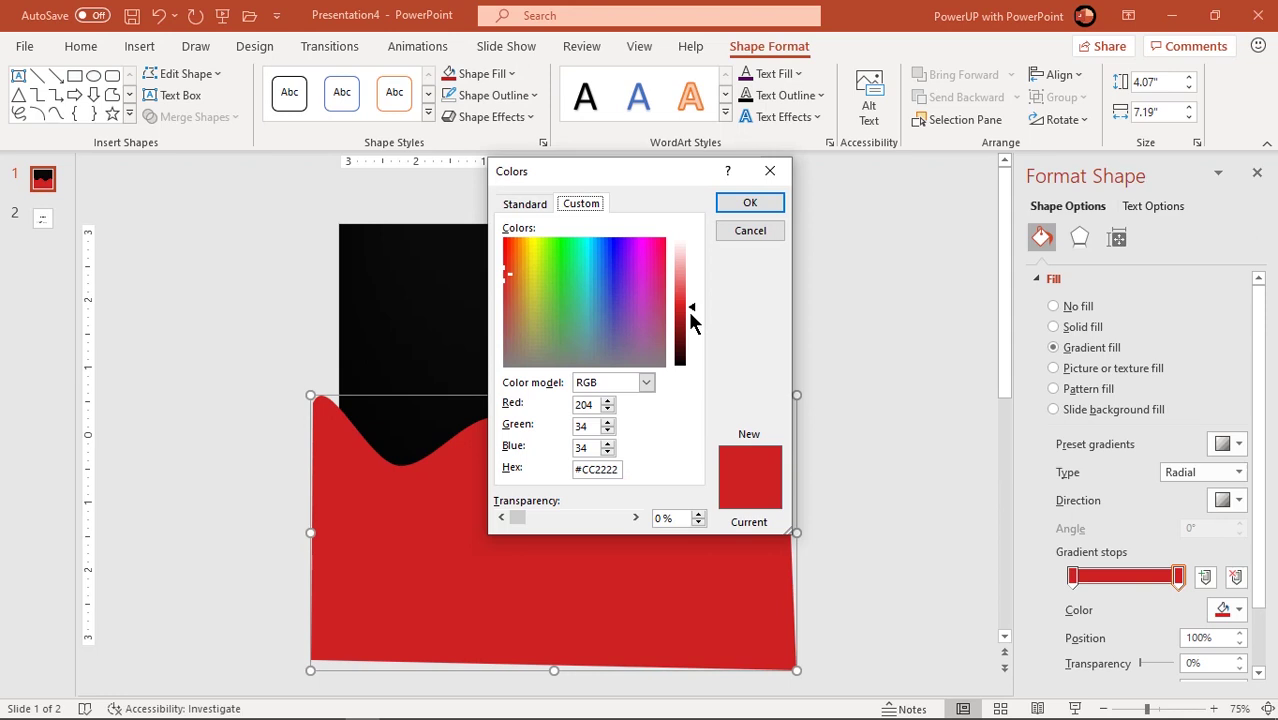
pyautogui.click(689, 312)
pyautogui.click(736, 212)
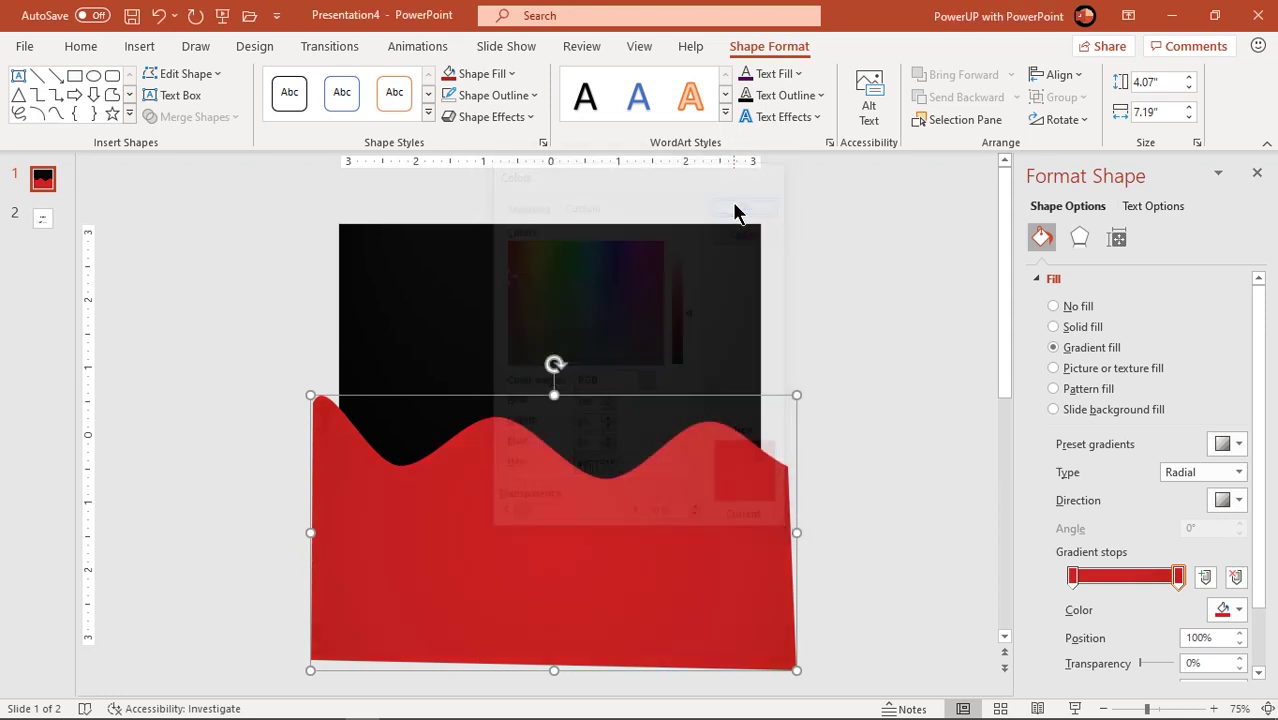
pyautogui.click(852, 427)
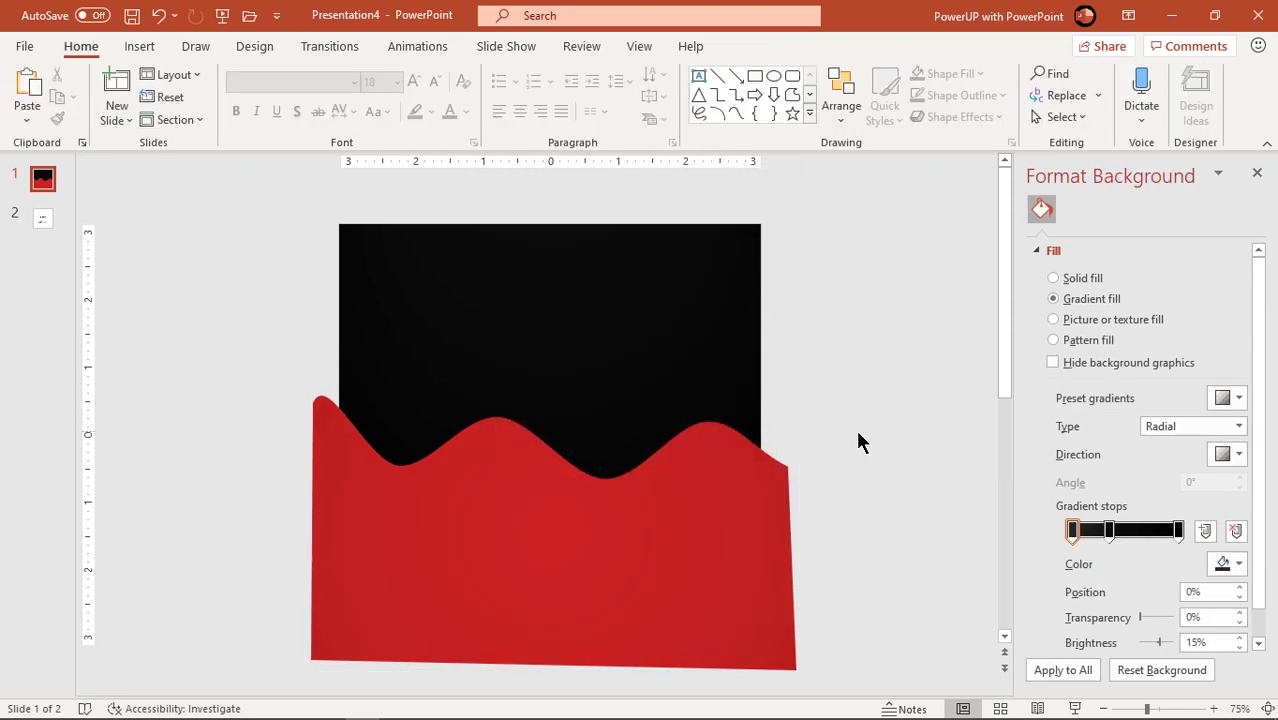
# - Start a freeform line left of the wave, placing points through the first trough, crest and second trough
pyautogui.click(139, 46)
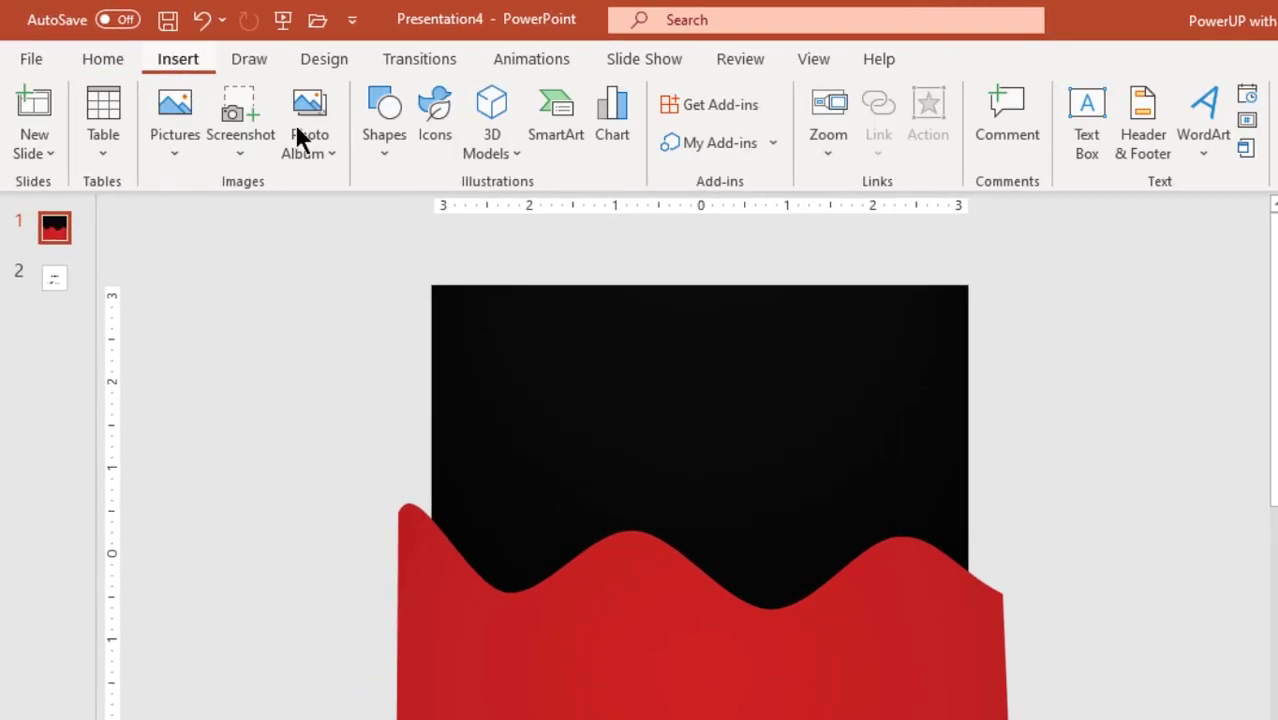
pyautogui.click(391, 154)
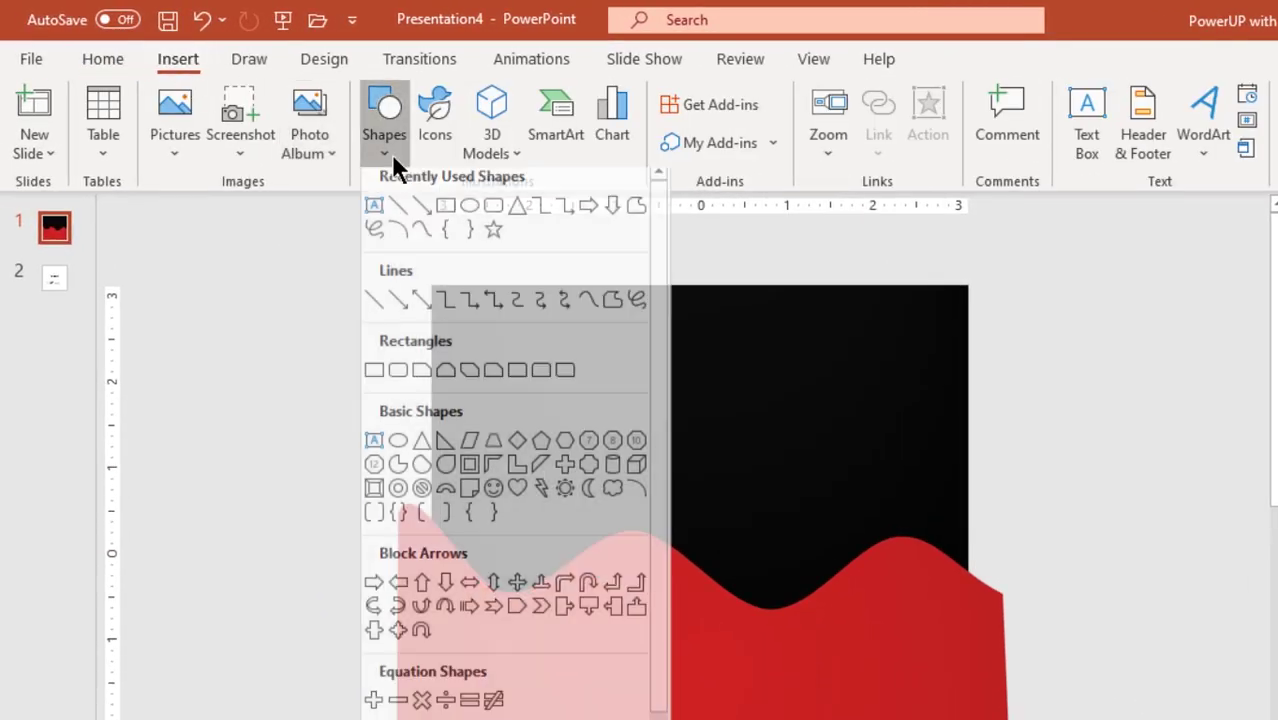
pyautogui.click(612, 309)
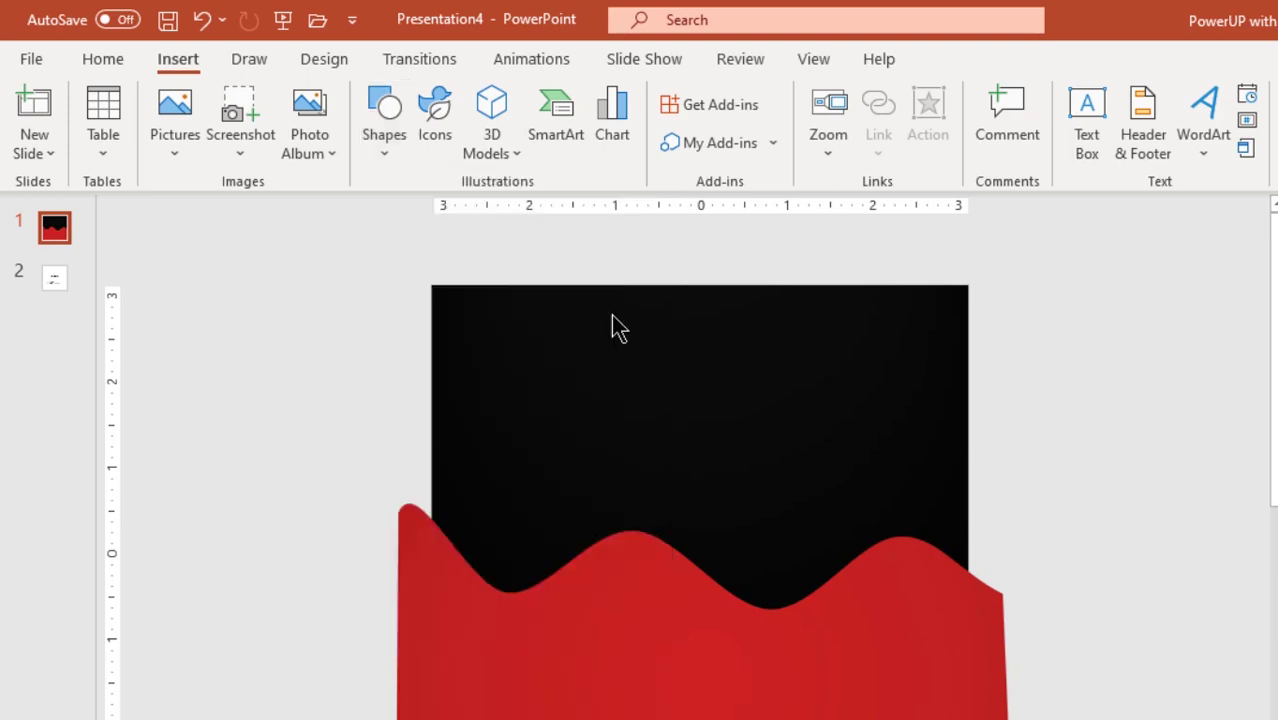
pyautogui.click(397, 468)
pyautogui.click(510, 576)
pyautogui.click(633, 498)
pyautogui.click(766, 590)
# - End the line at the second crest past the right edge and enter Edit Points
pyautogui.click(902, 511)
pyautogui.doubleClick(1034, 591)
pyautogui.rightClick(1019, 582)
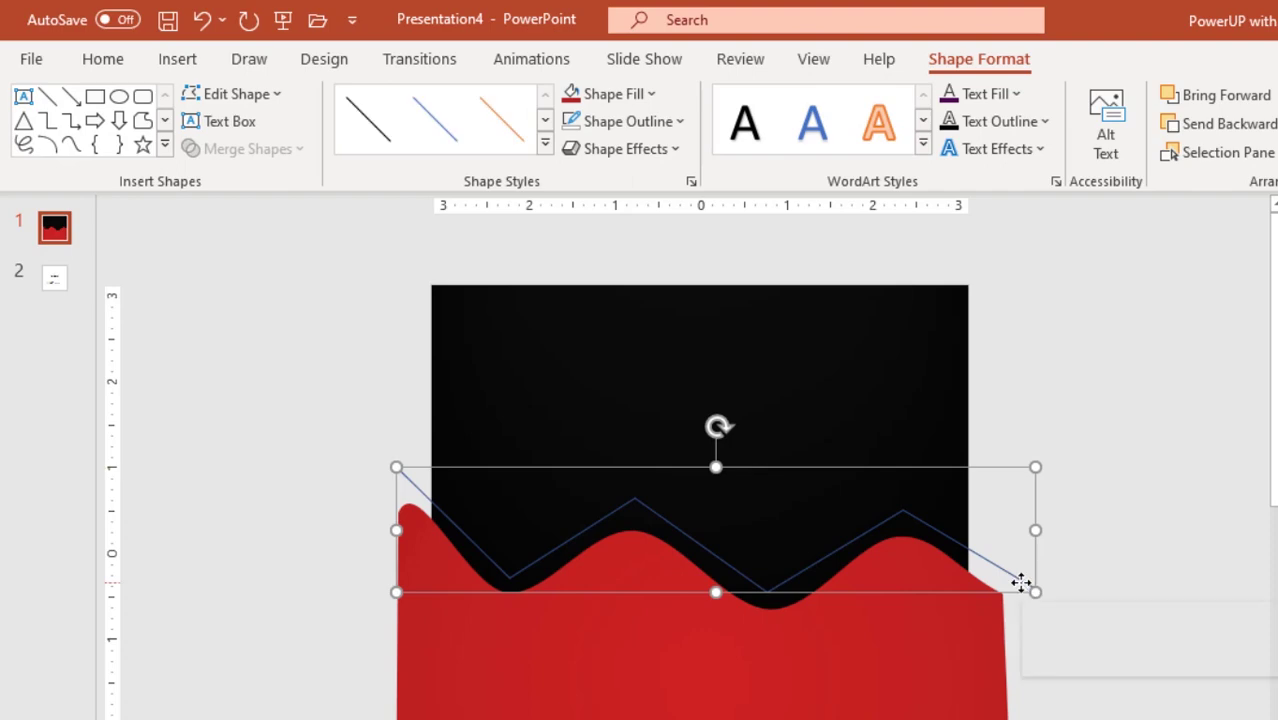
pyautogui.click(1090, 212)
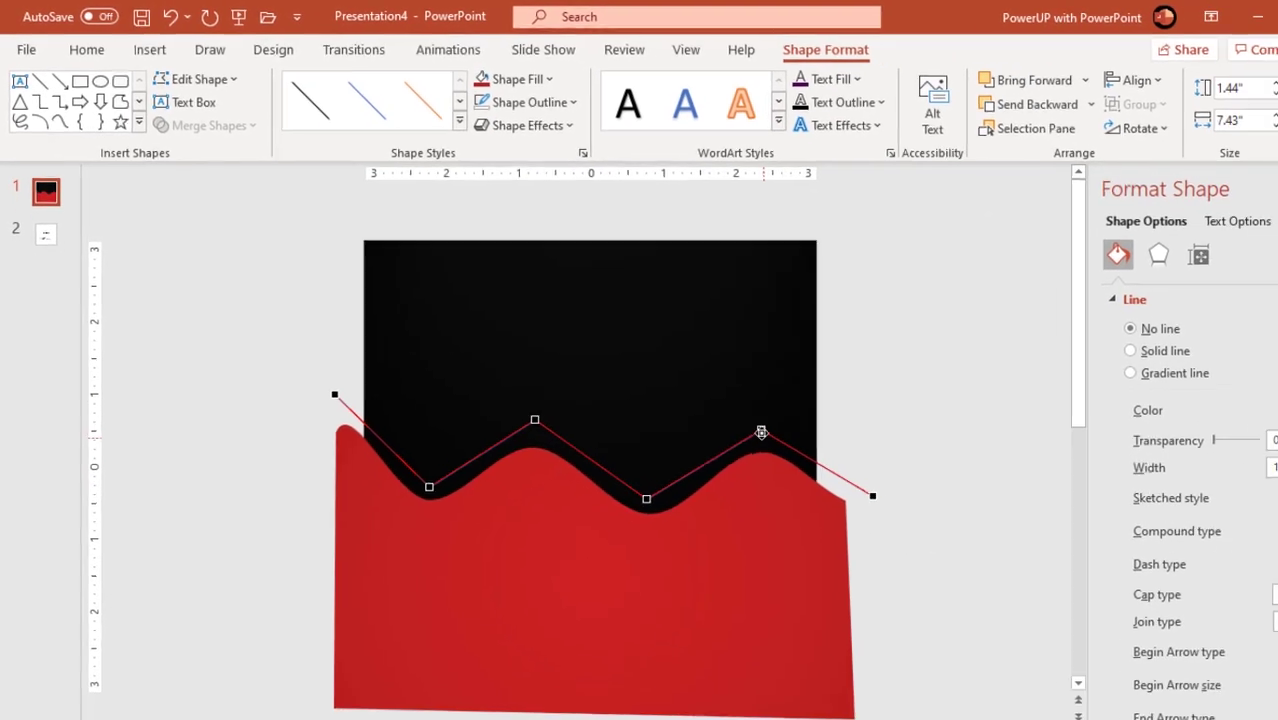
# - Convert the line's four vertices to smooth points
pyautogui.rightClick(761, 432)
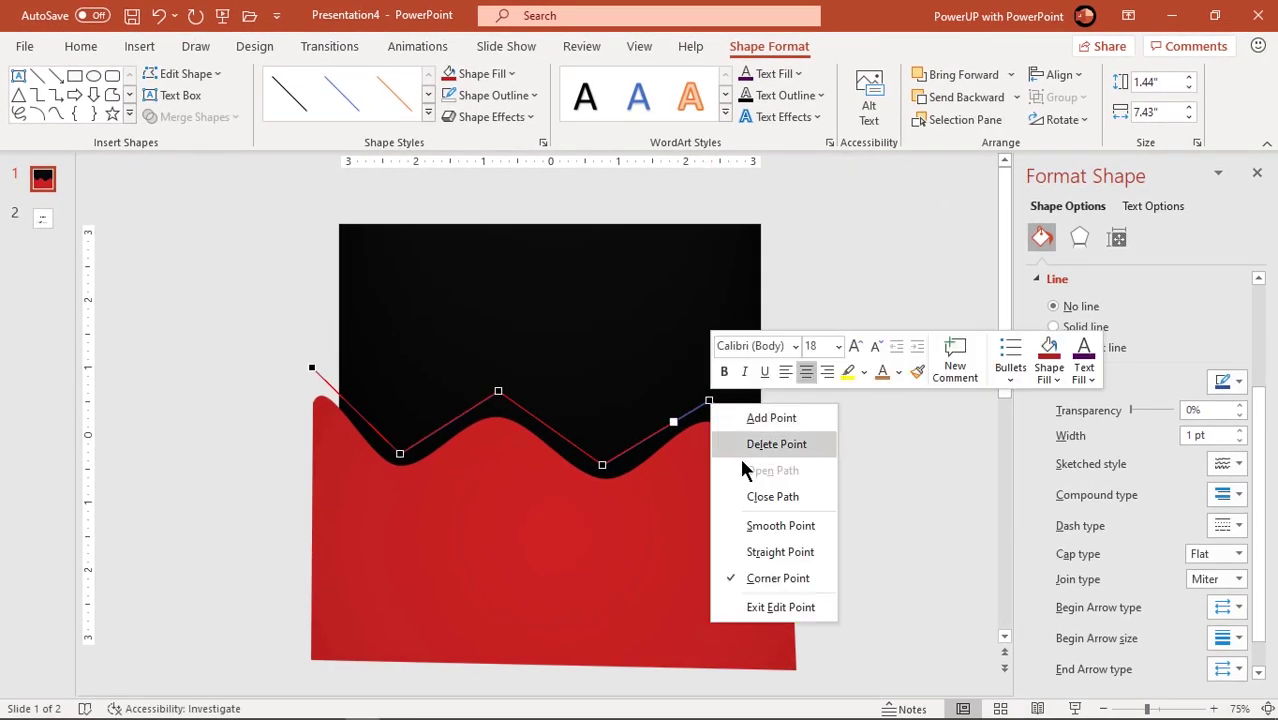
pyautogui.click(761, 531)
pyautogui.rightClick(603, 464)
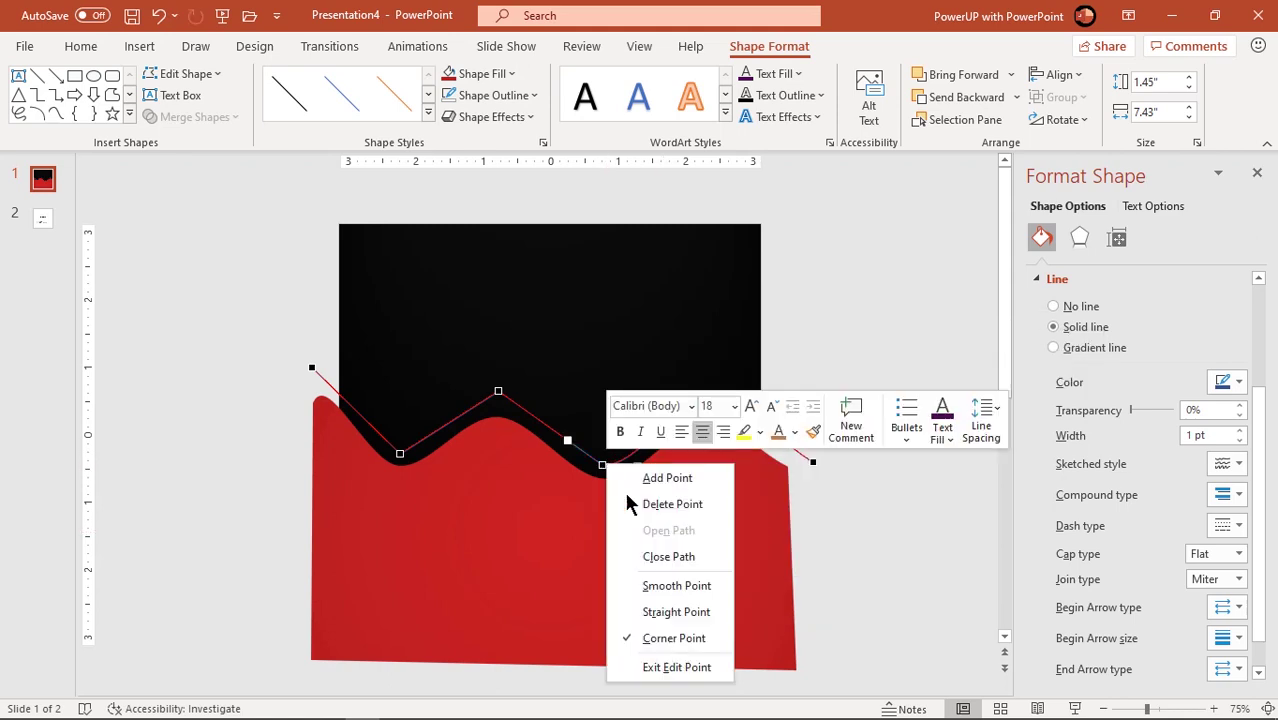
pyautogui.click(655, 587)
pyautogui.rightClick(498, 390)
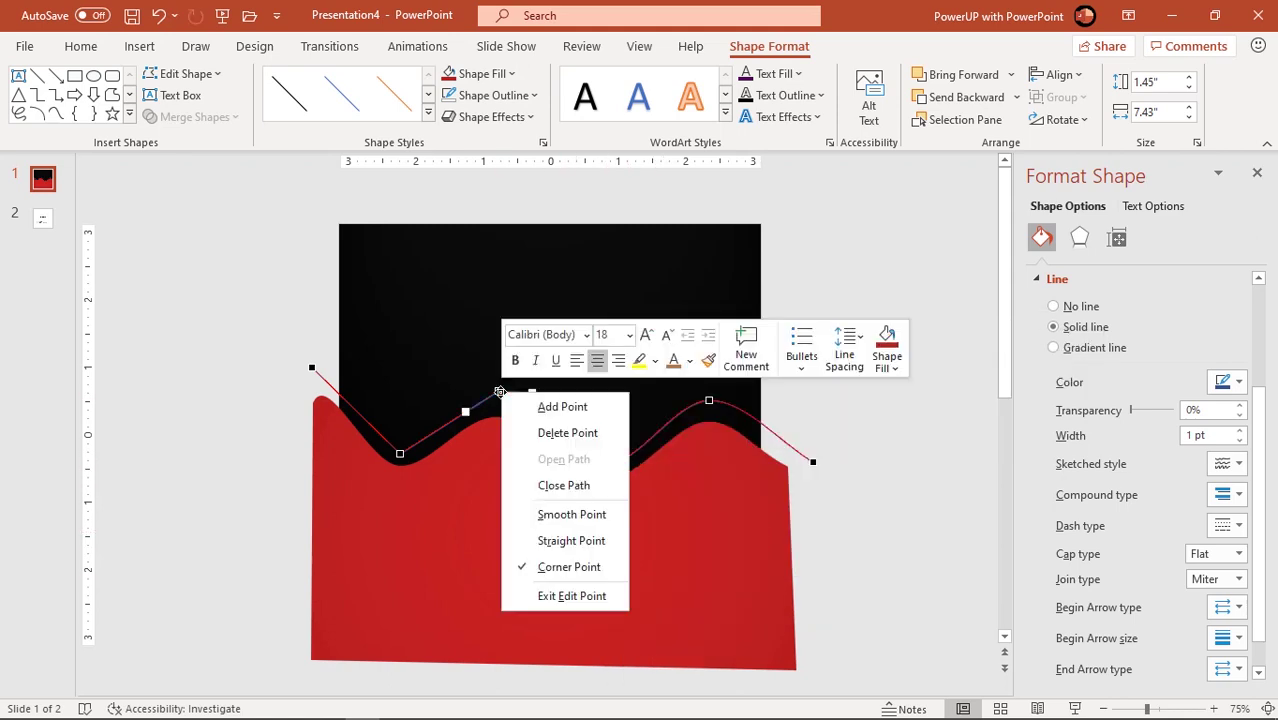
pyautogui.click(551, 512)
pyautogui.rightClick(401, 457)
pyautogui.click(446, 567)
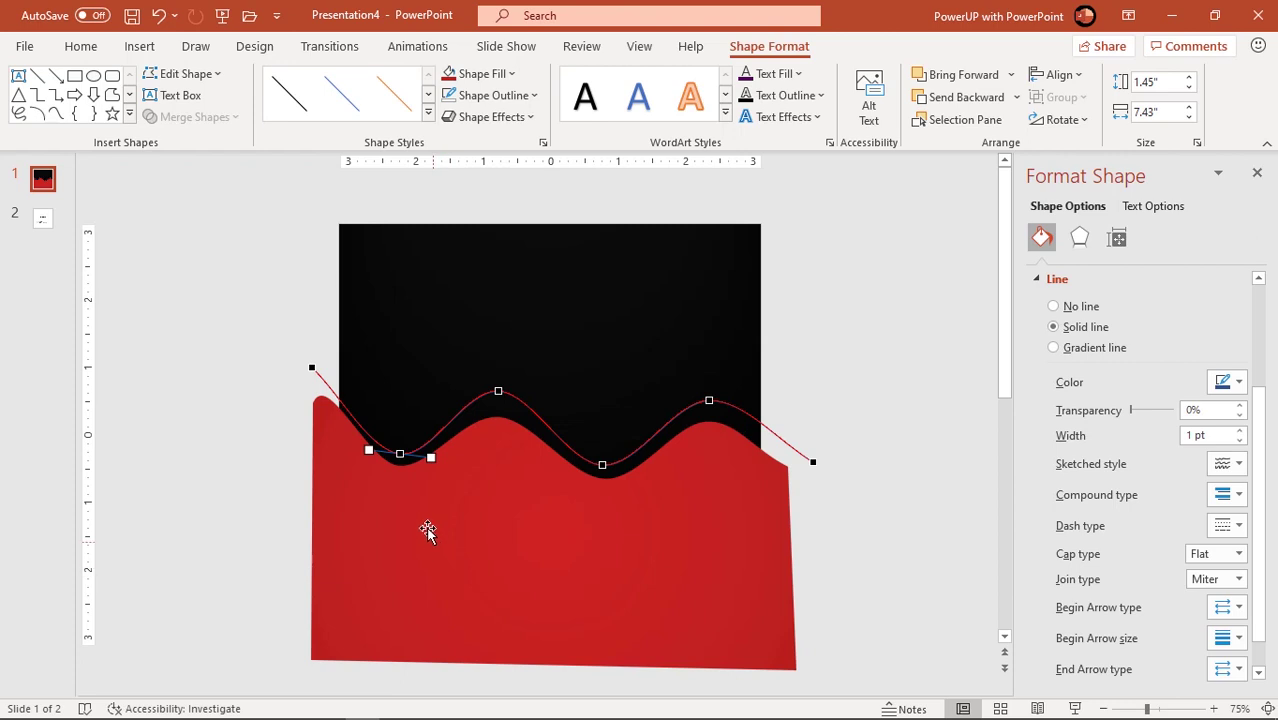
# - Adjust the curve's vertices and ends so it follows just above the red wave
pyautogui.moveTo(498, 390); pyautogui.dragTo(501, 387)
pyautogui.moveTo(400, 453); pyautogui.dragTo(402, 443)
pyautogui.moveTo(311, 367); pyautogui.dragTo(313, 358)
pyautogui.moveTo(602, 463); pyautogui.dragTo(606, 460)
pyautogui.moveTo(709, 400); pyautogui.dragTo(719, 400)
pyautogui.moveTo(813, 461); pyautogui.dragTo(823, 468)
pyautogui.moveTo(719, 400); pyautogui.dragTo(721, 404)
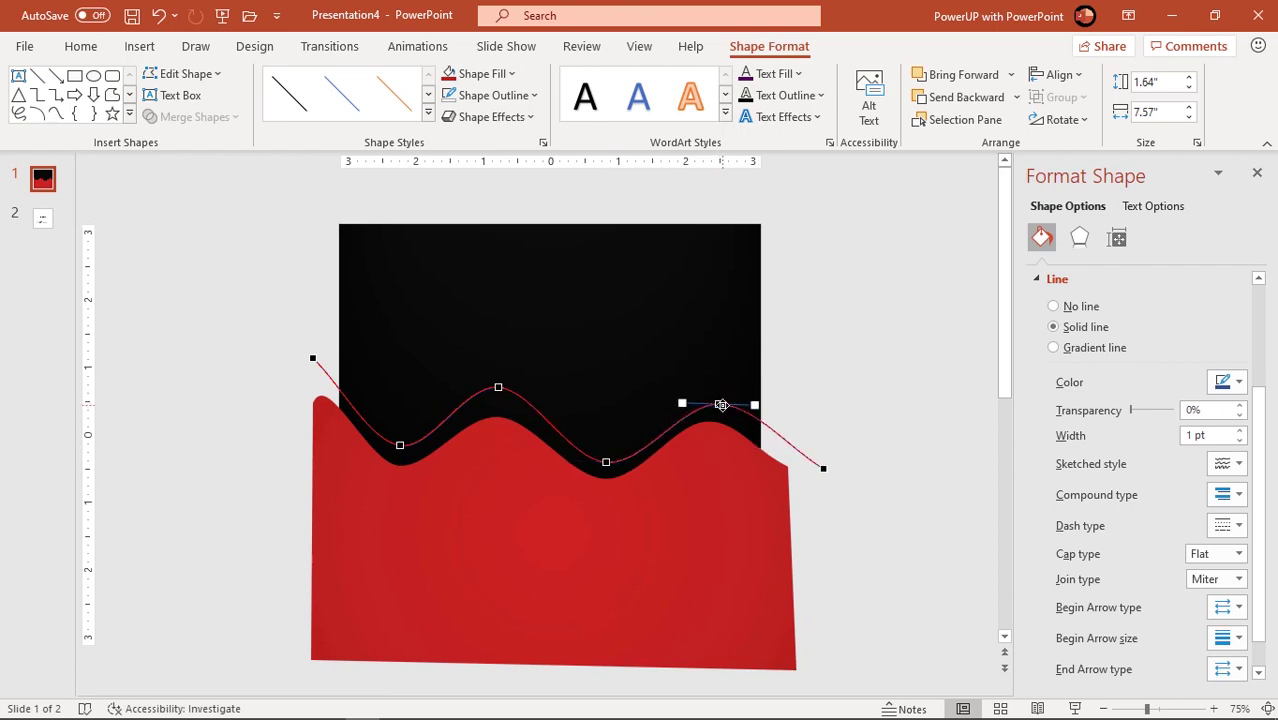
pyautogui.click(822, 340)
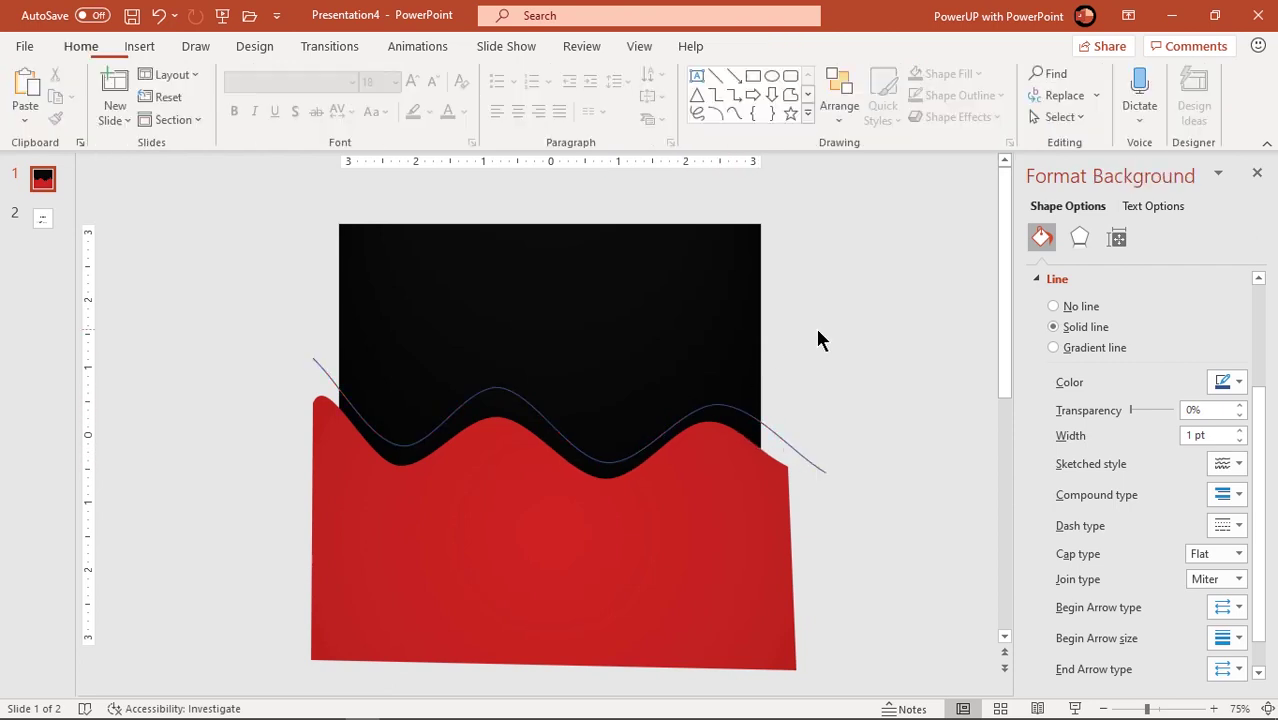
# - Colour the wavy curve red and set its outline weight to 3 pt
pyautogui.click(773, 428)
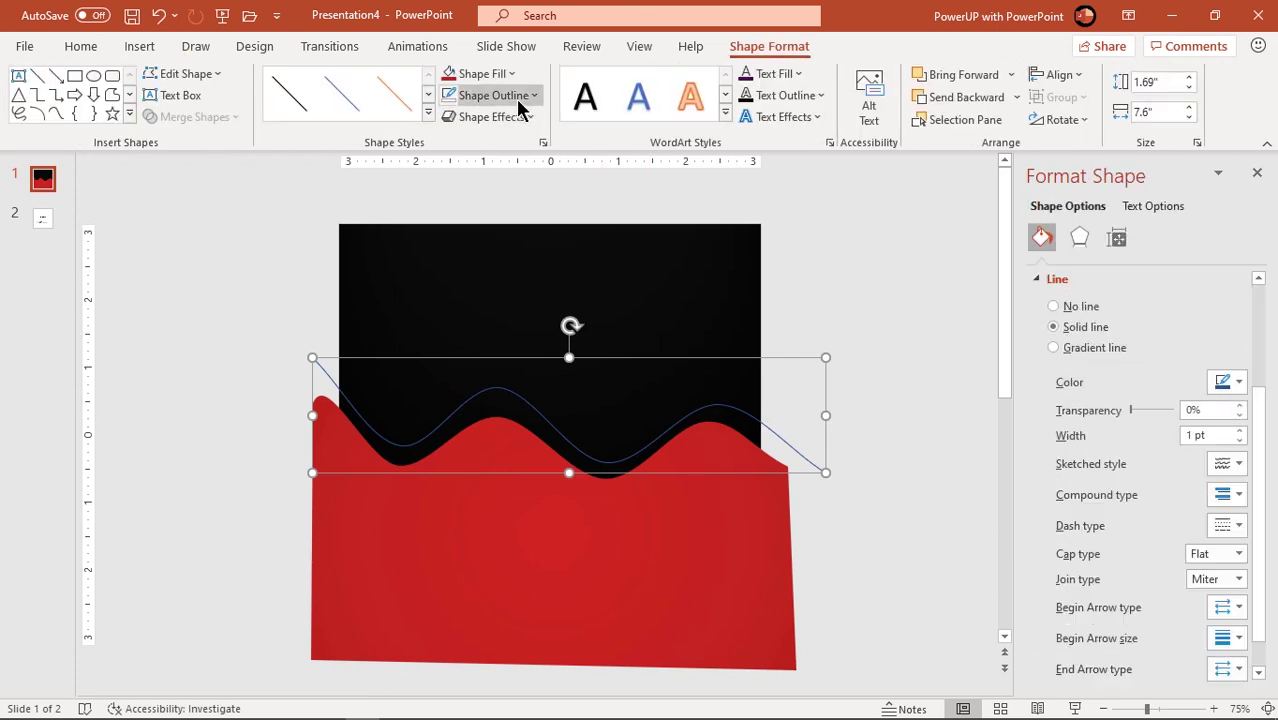
pyautogui.click(520, 108)
pyautogui.click(446, 319)
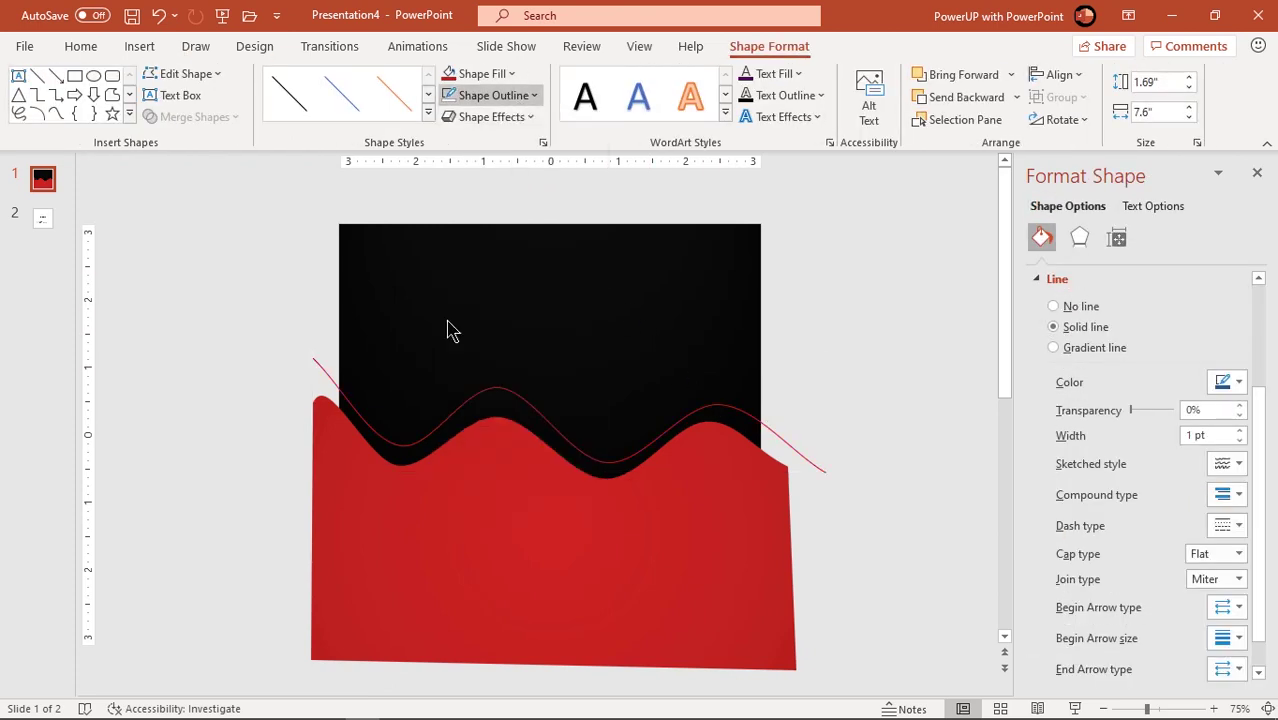
pyautogui.click(500, 97)
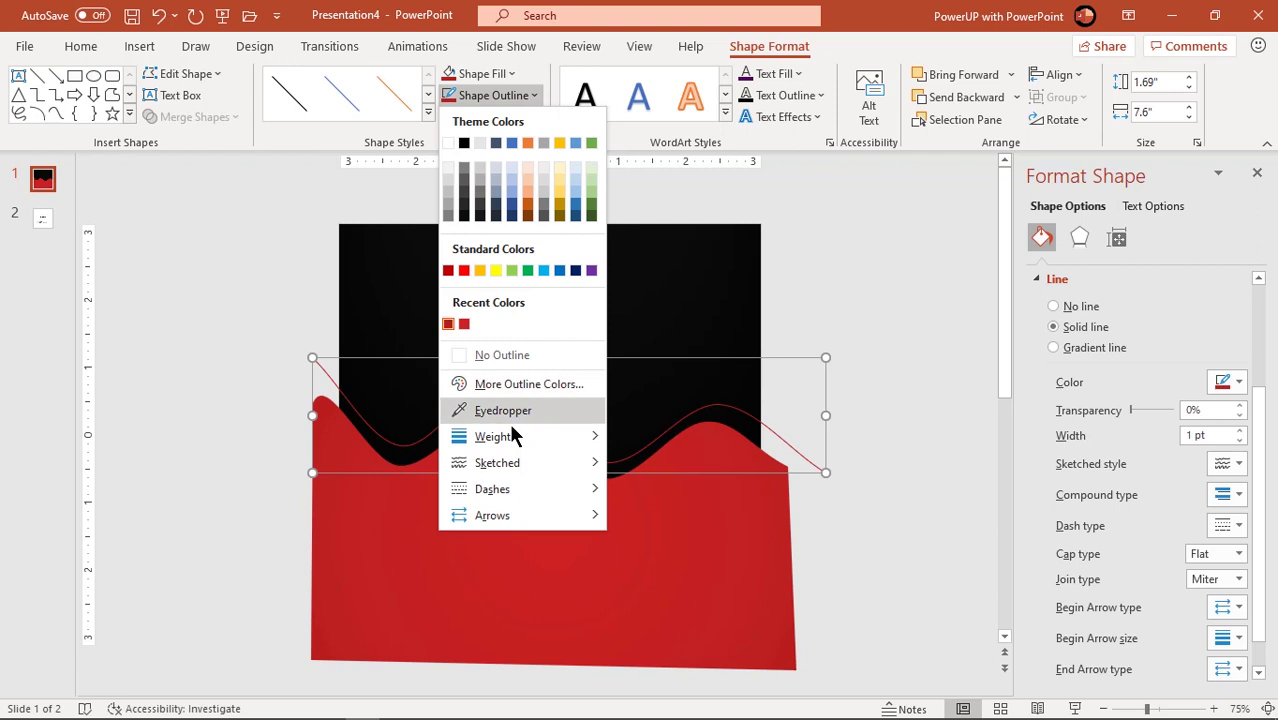
pyautogui.moveTo(507, 434)
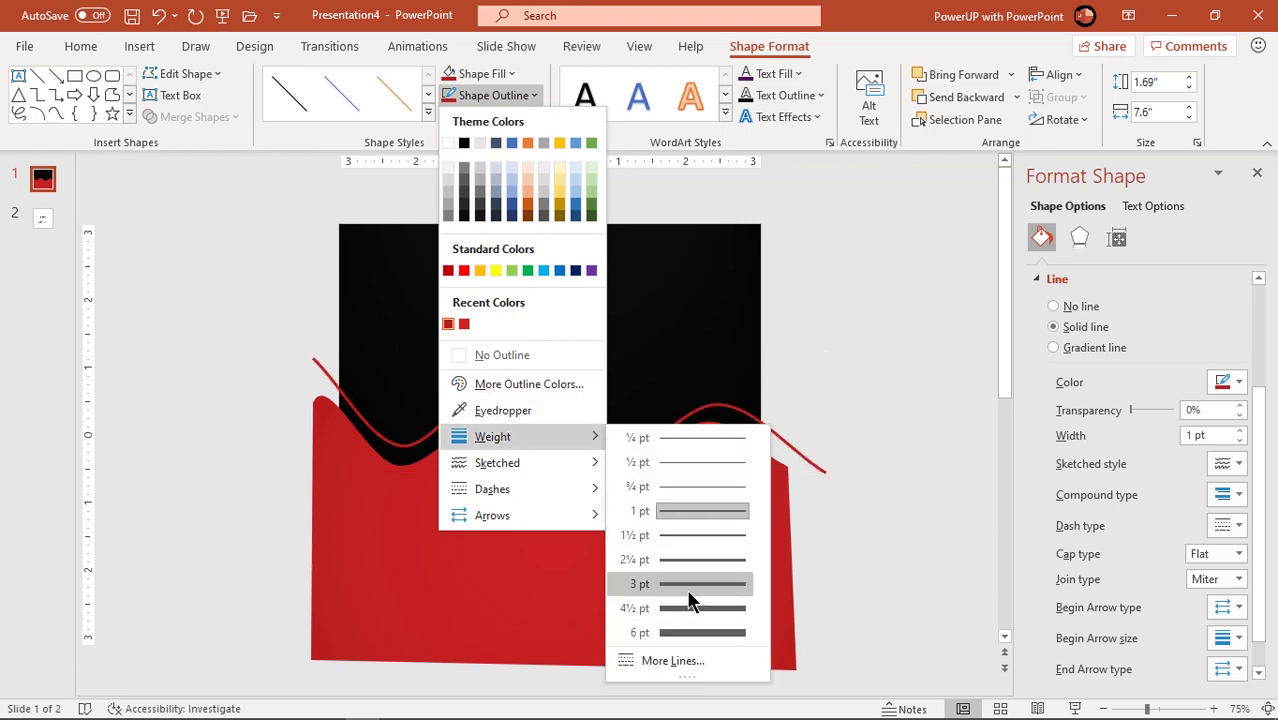
pyautogui.click(690, 600)
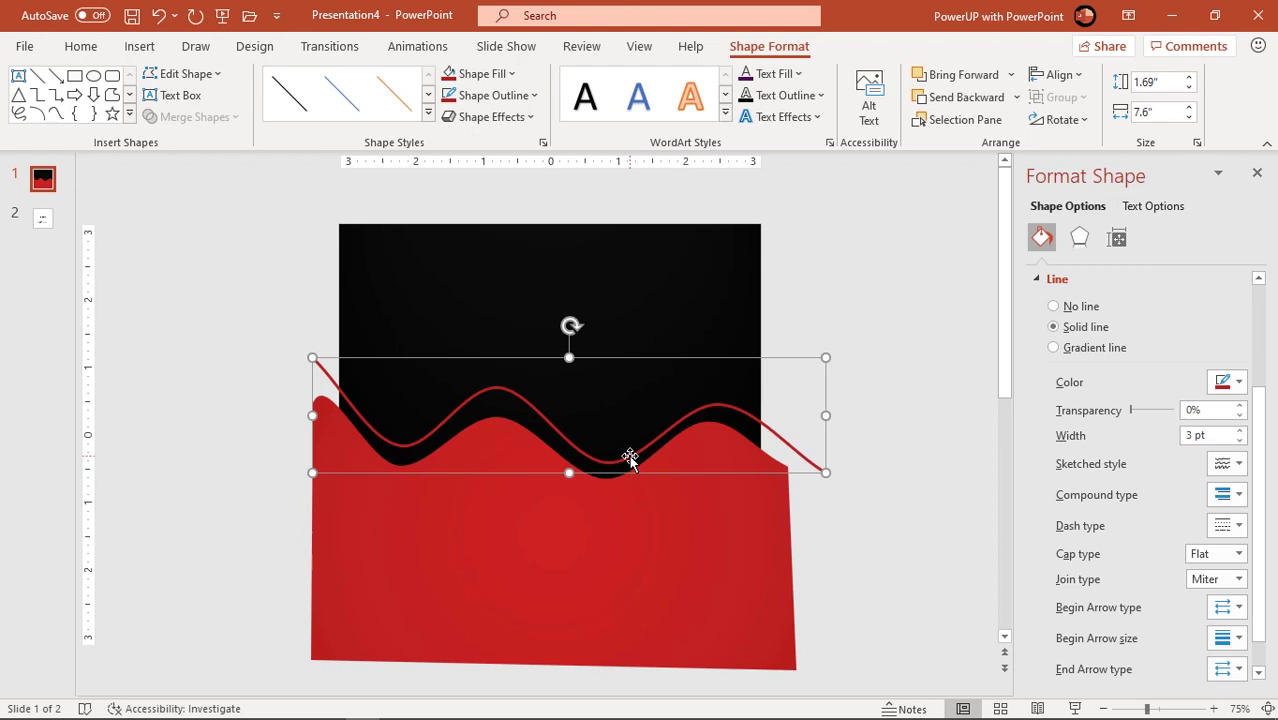
pyautogui.keyDown('ctrl'); pyautogui.scroll(3, 629, 457); pyautogui.keyUp('ctrl')
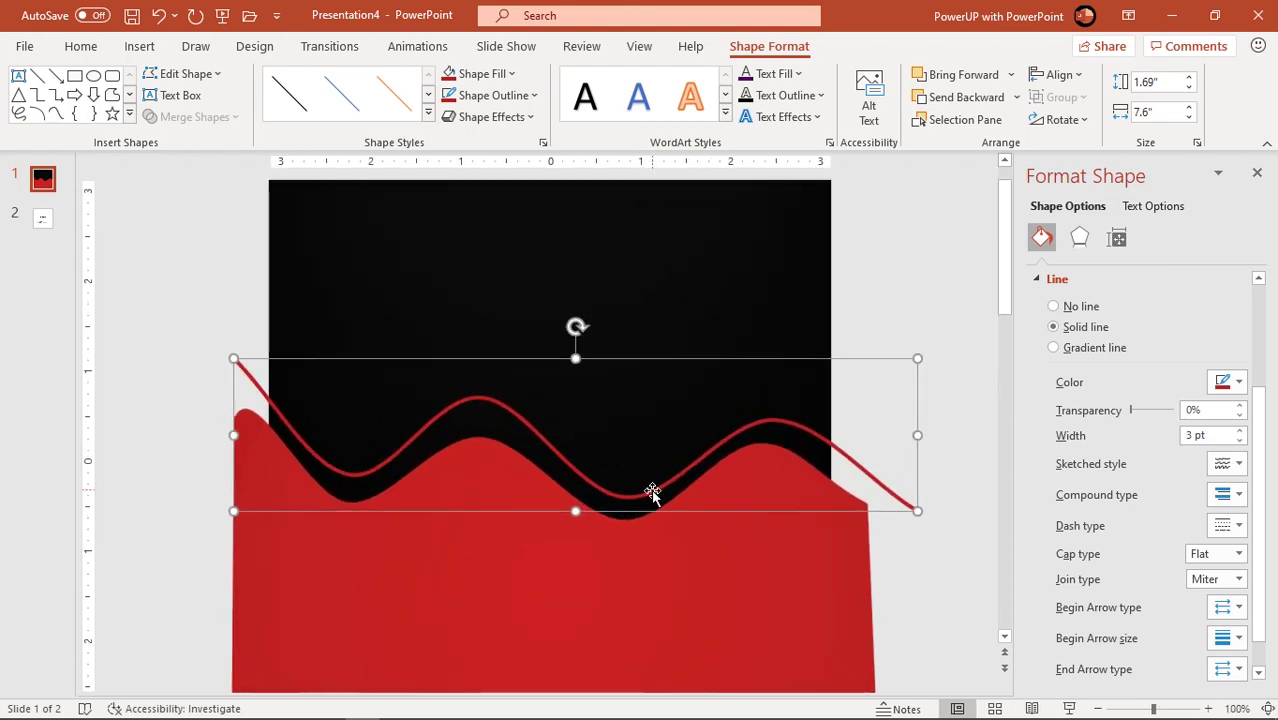
# - Resize the red curve to fit within the slide width
pyautogui.moveTo(651, 492); pyautogui.dragTo(658, 491)
pyautogui.moveTo(581, 360); pyautogui.dragTo(576, 370)
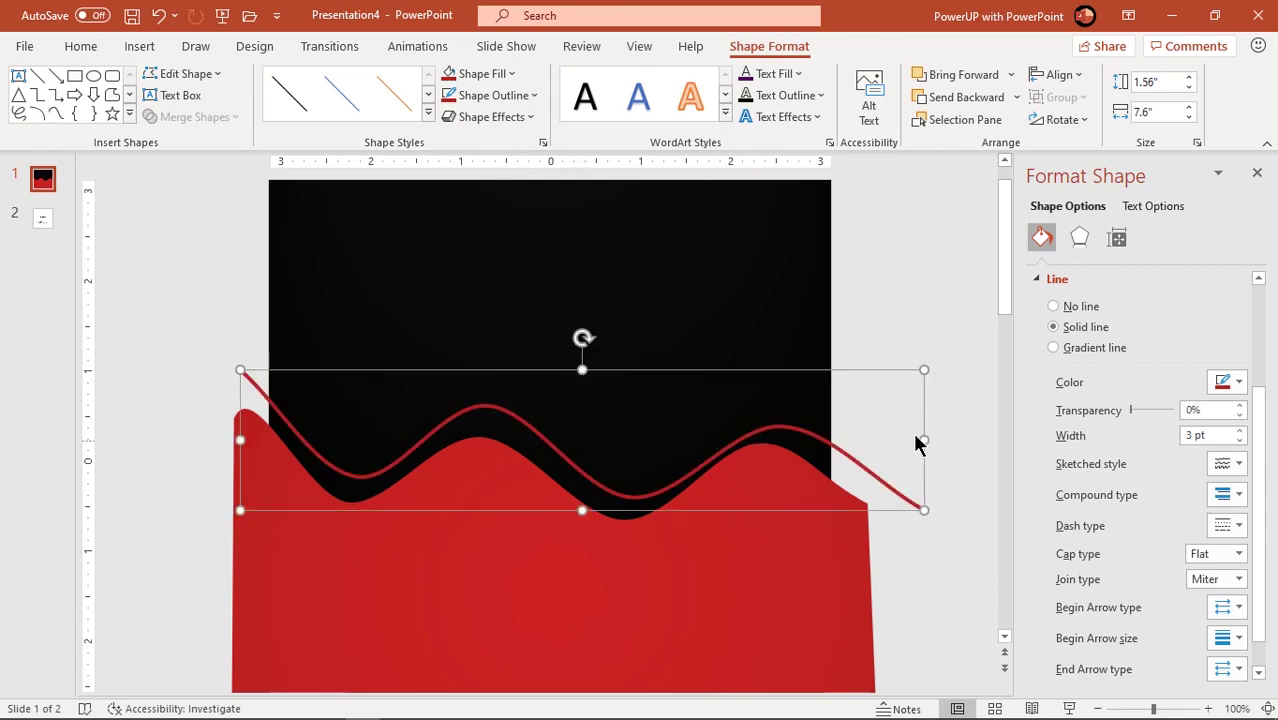
pyautogui.moveTo(926, 437); pyautogui.dragTo(895, 427)
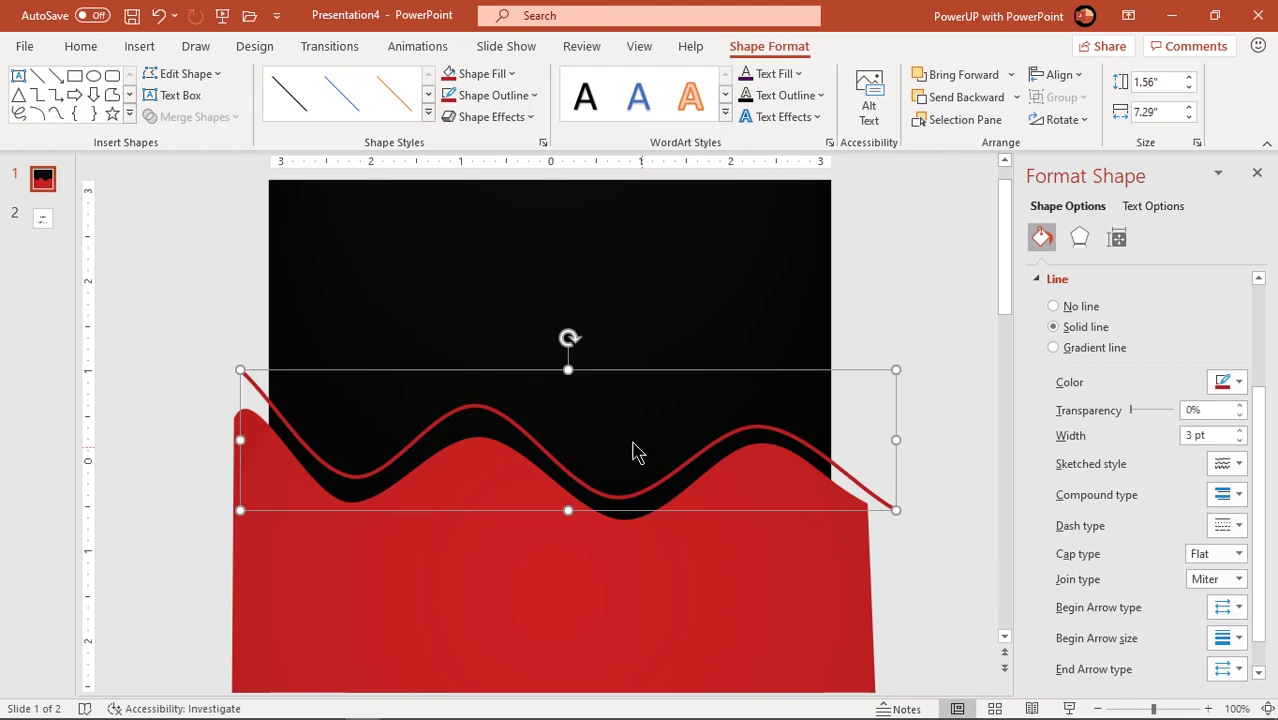
pyautogui.moveTo(576, 365); pyautogui.dragTo(585, 358)
# - Duplicate the red curve with Ctrl+D and move the copy just above the original
pyautogui.click(845, 331)
pyautogui.click(838, 460)
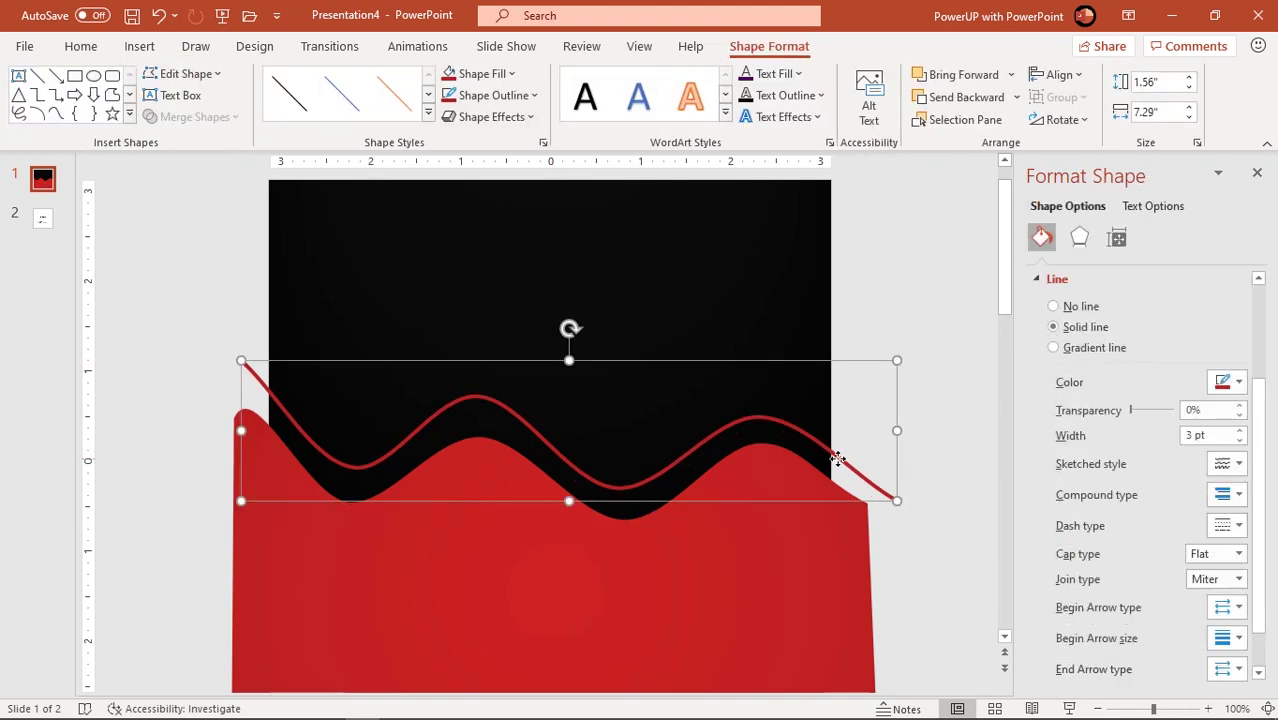
pyautogui.hotkey('ctrl', 'd')
pyautogui.moveTo(887, 512); pyautogui.dragTo(870, 474)
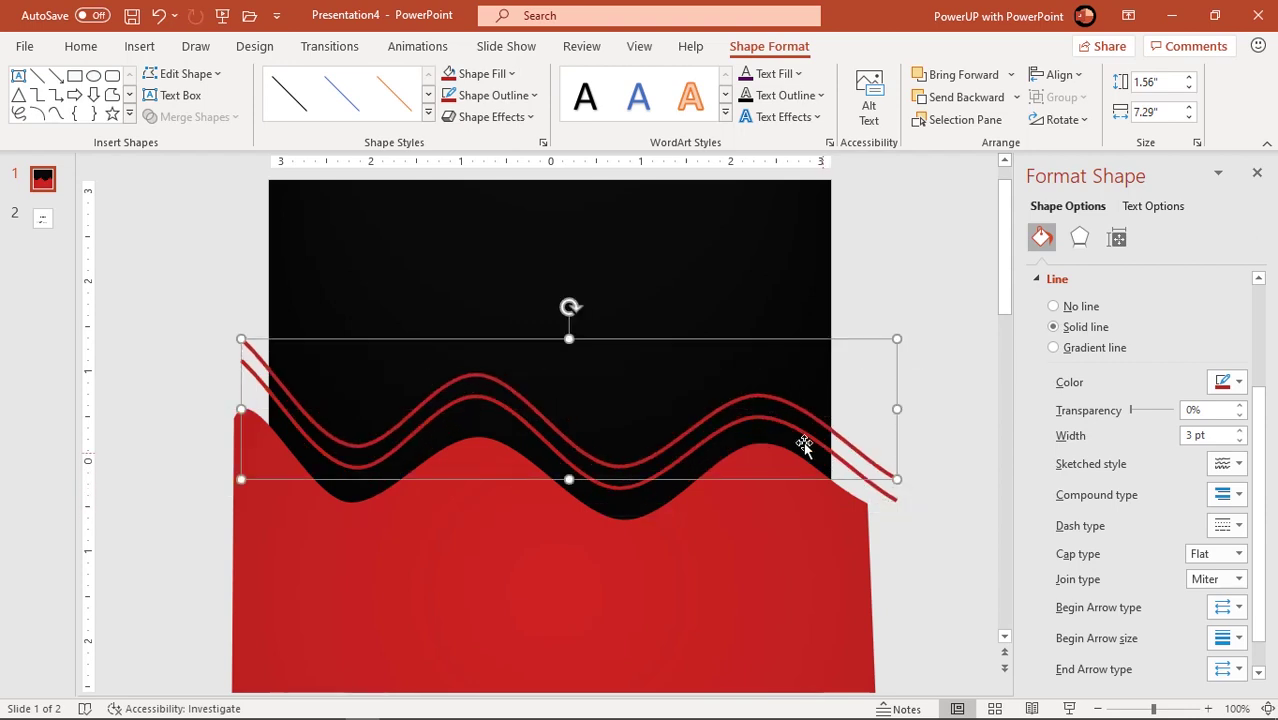
# - Set the upper line's outline to 1½ pt weight with a Long Dash style
pyautogui.click(518, 98)
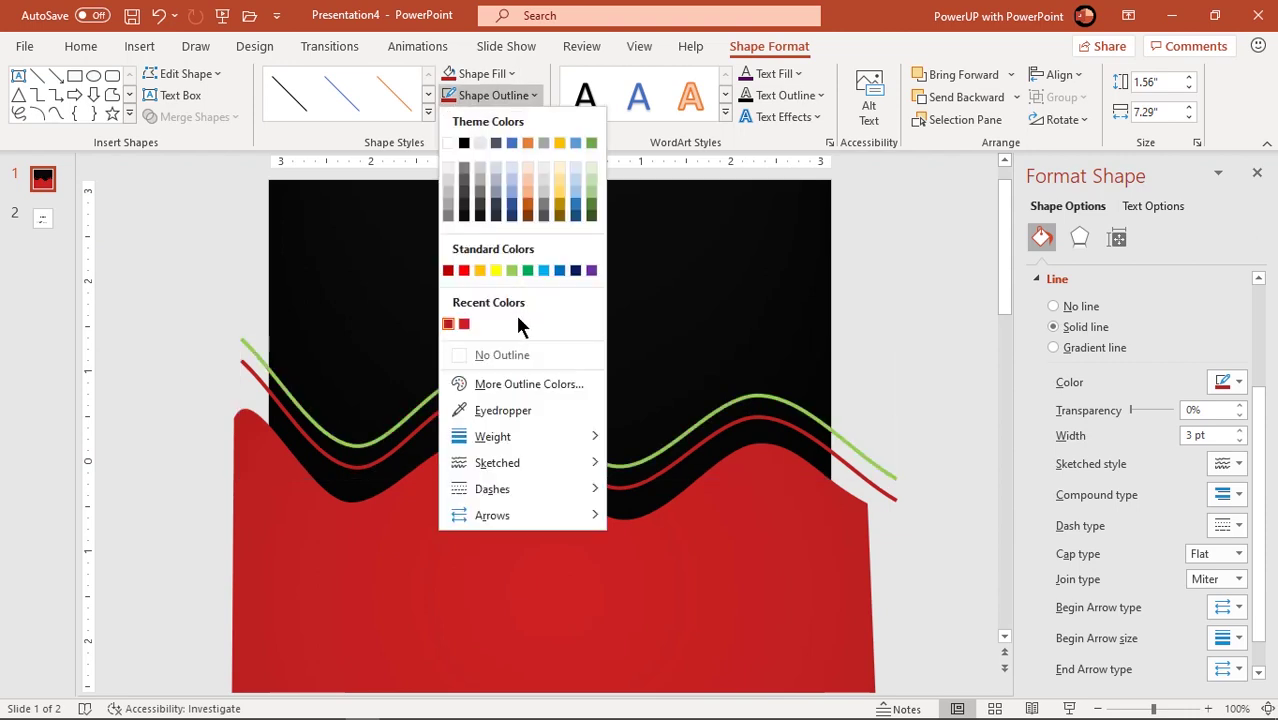
pyautogui.moveTo(549, 440)
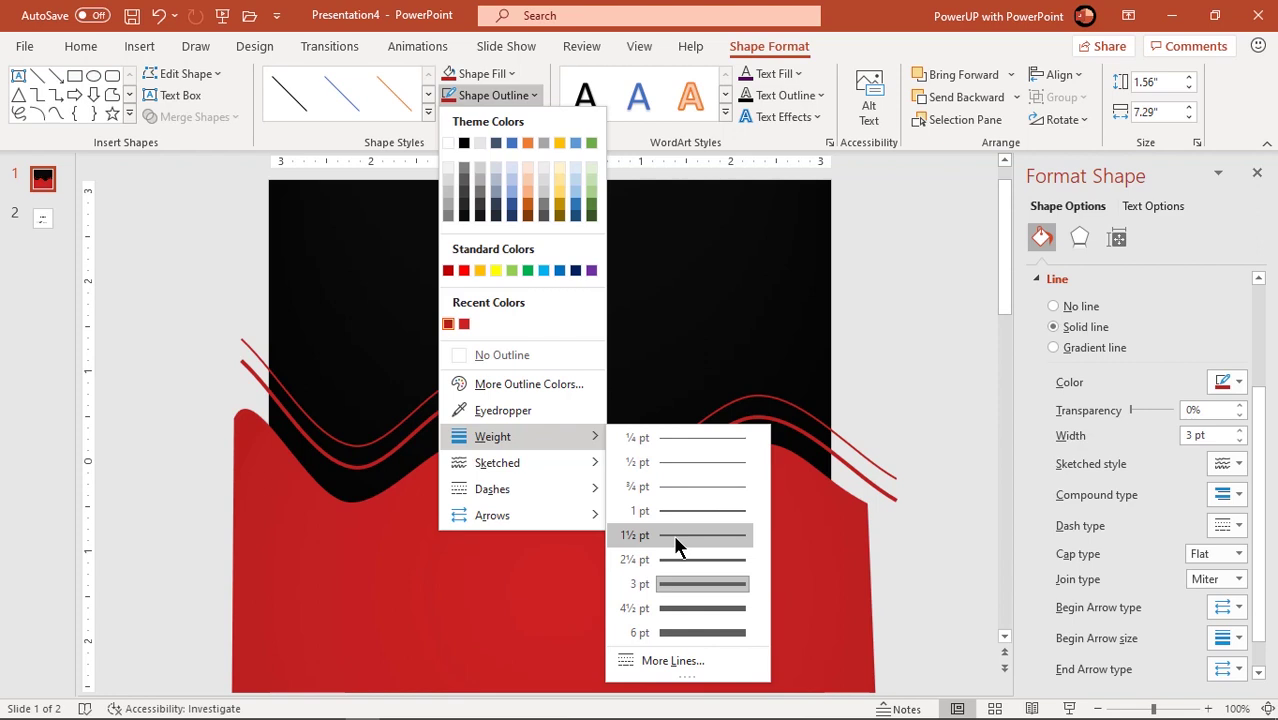
pyautogui.click(676, 540)
pyautogui.click(527, 95)
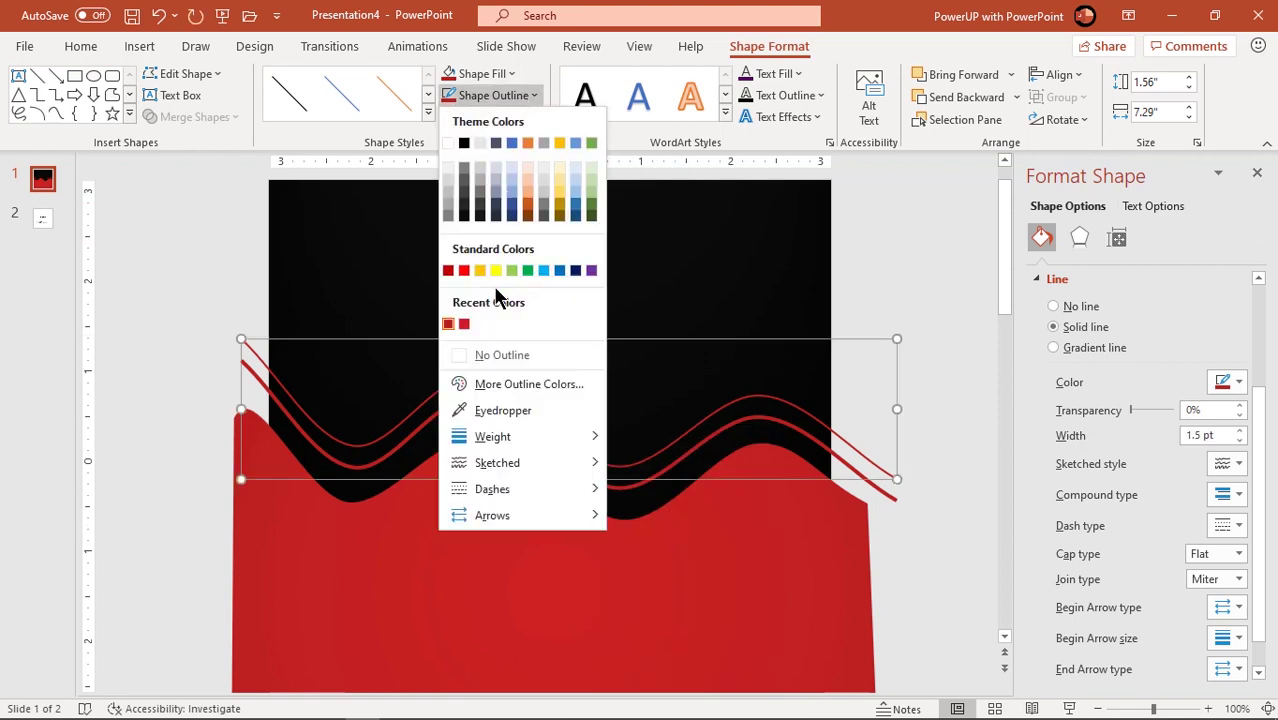
pyautogui.moveTo(577, 500)
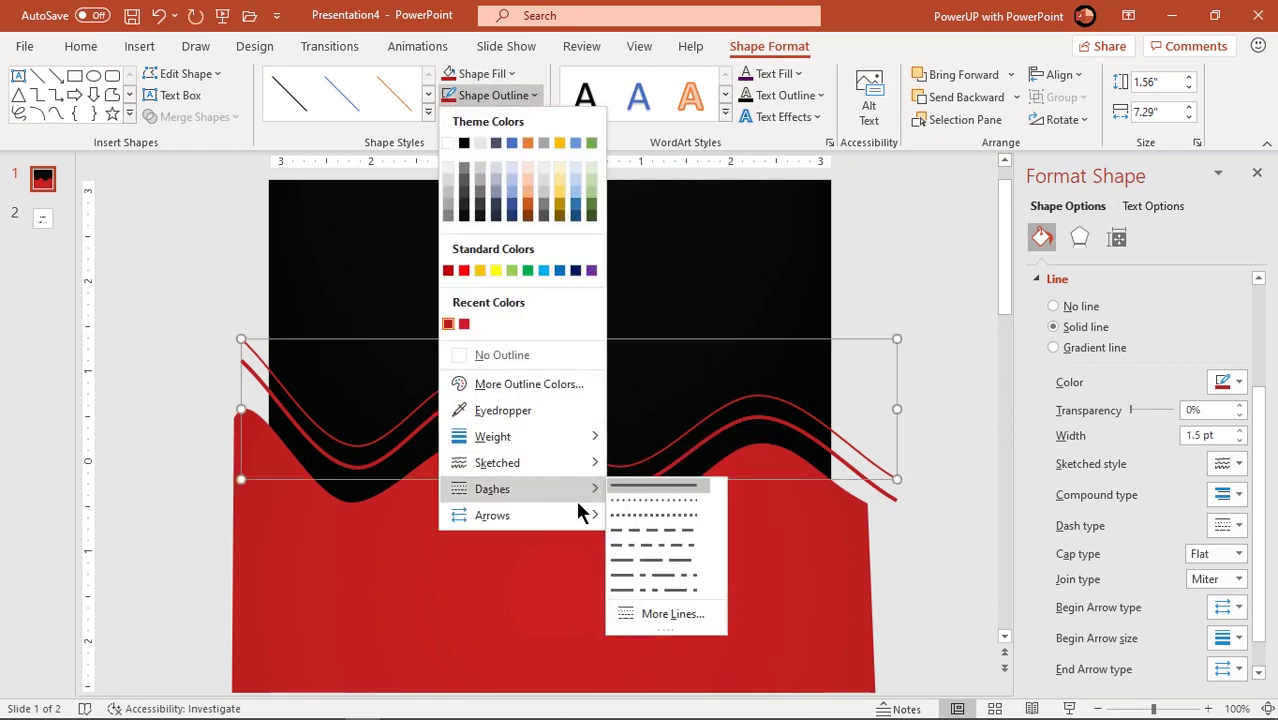
pyautogui.click(629, 560)
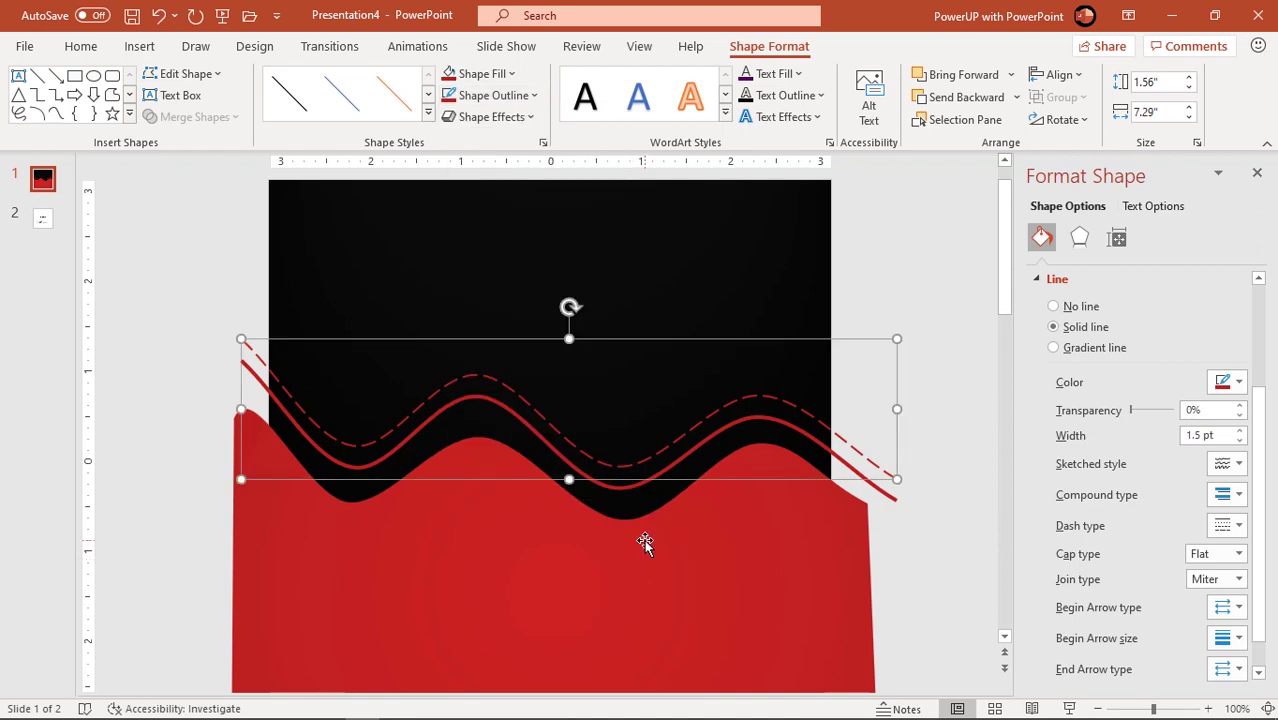
pyautogui.keyDown('shift'); pyautogui.click(890, 497); pyautogui.keyUp('shift')
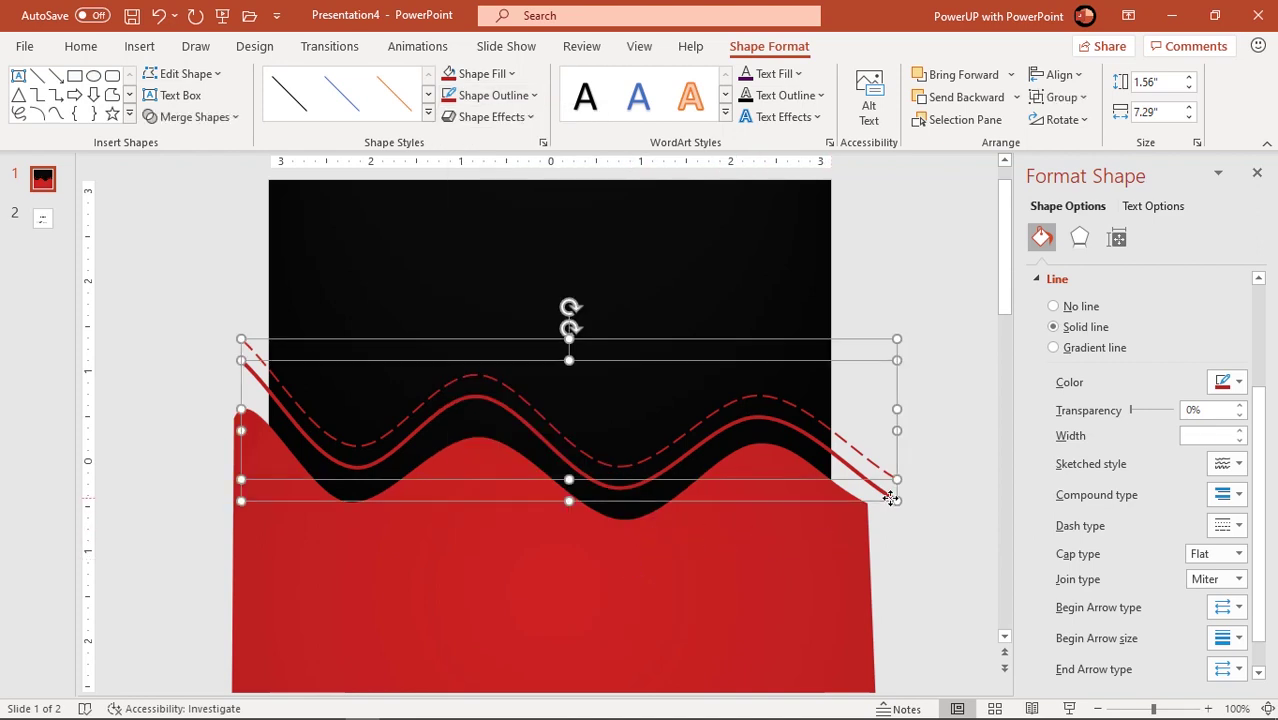
# - Group the two wavy lines and paste them back as a single picture
pyautogui.rightClick(890, 497)
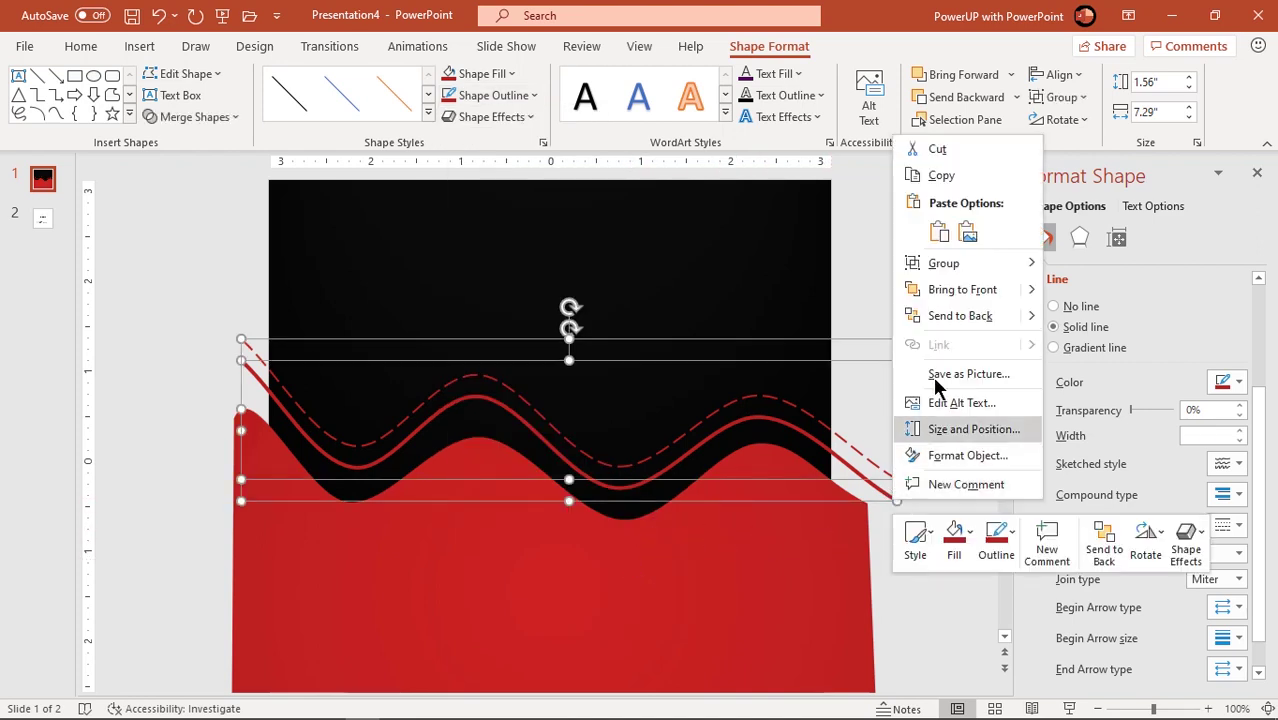
pyautogui.moveTo(966, 263)
pyautogui.click(1062, 263)
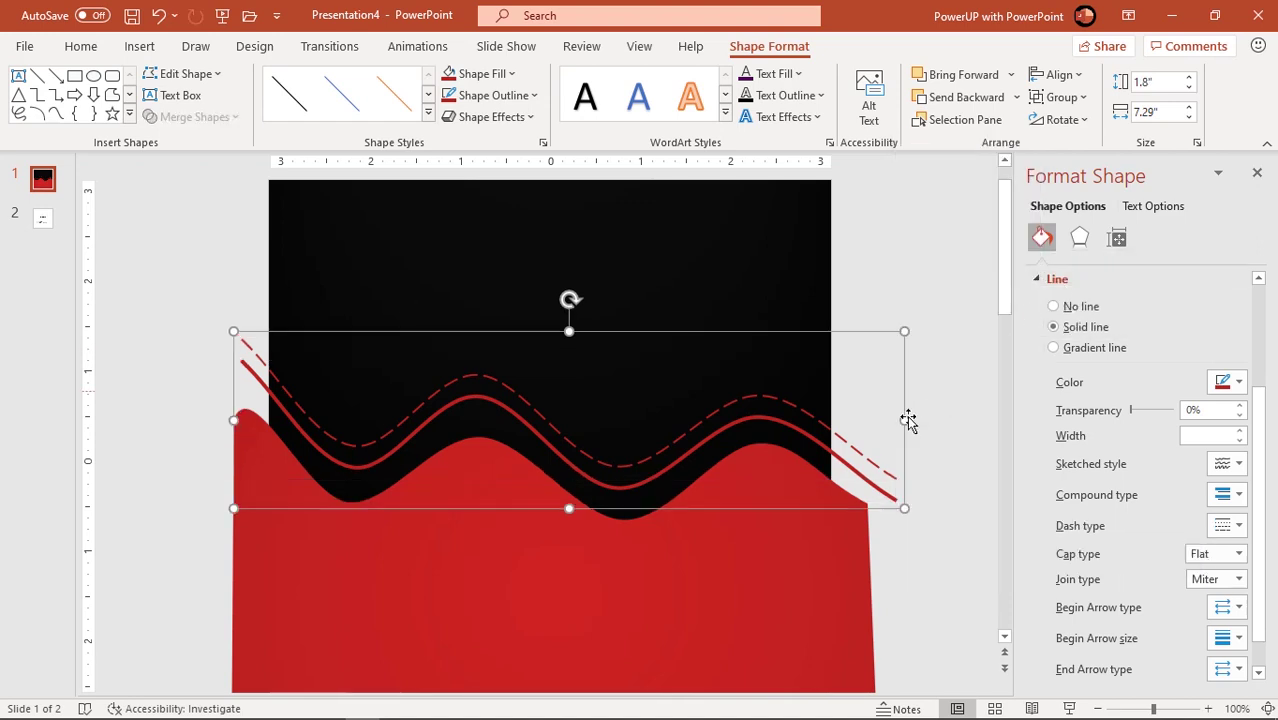
pyautogui.rightClick(870, 465)
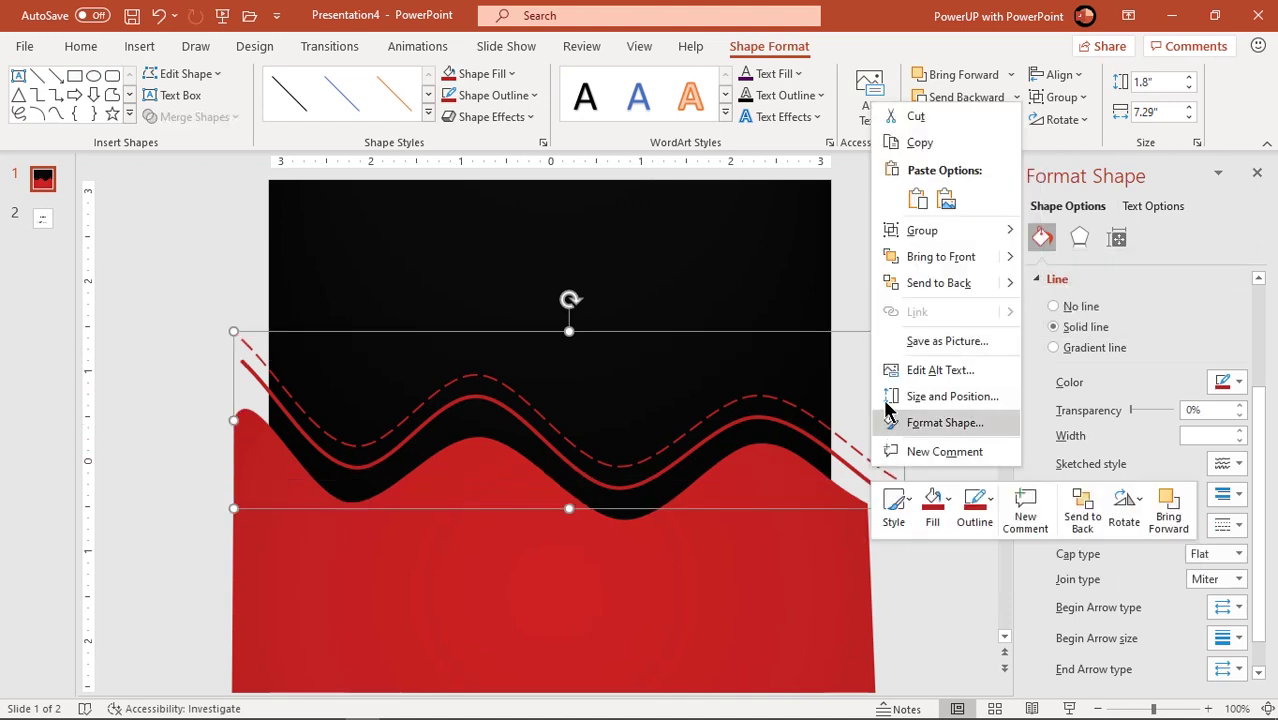
pyautogui.click(918, 143)
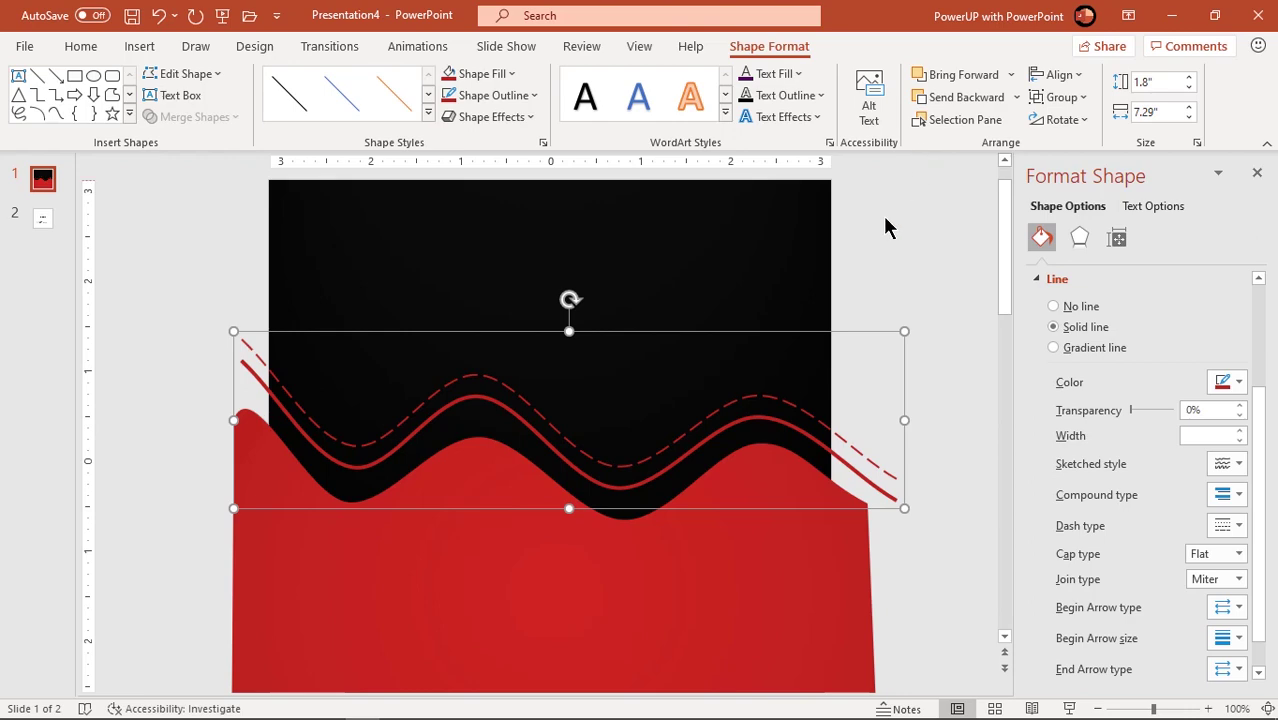
pyautogui.rightClick(852, 246)
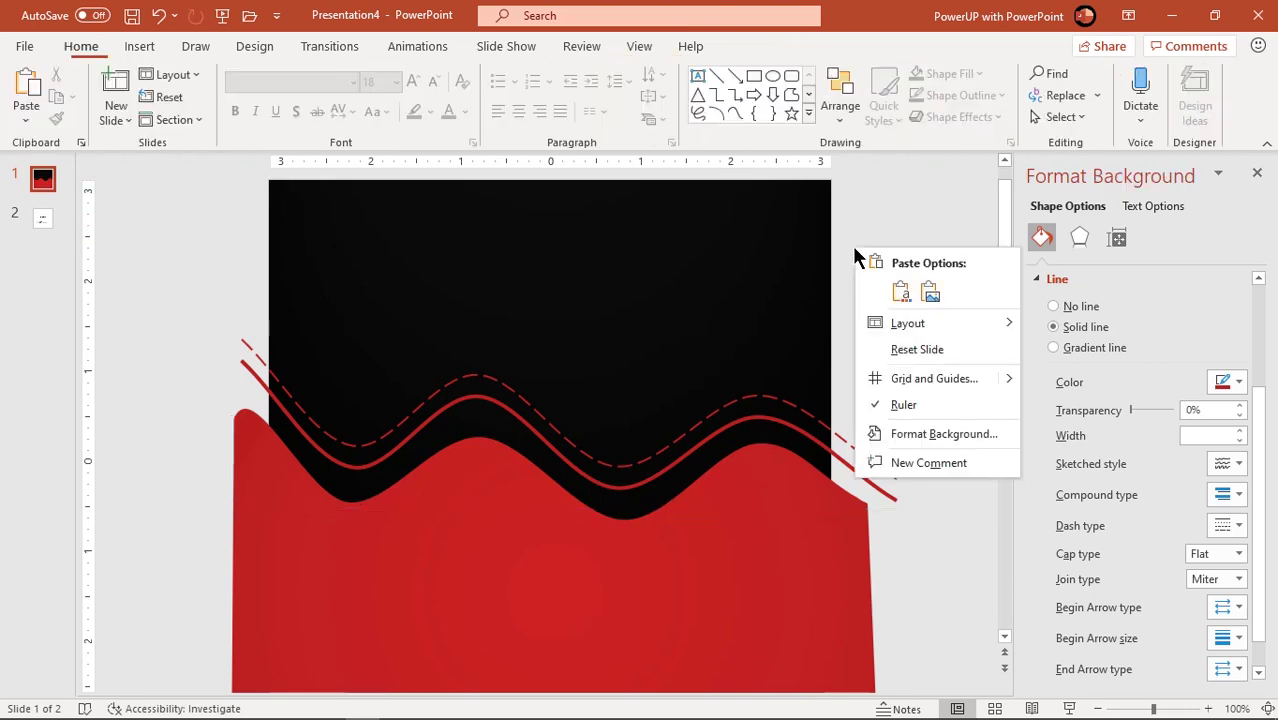
pyautogui.click(931, 292)
# - Move the lines picture higher on the slide and delete the original grouped lines
pyautogui.moveTo(795, 537); pyautogui.dragTo(796, 428)
pyautogui.click(893, 500)
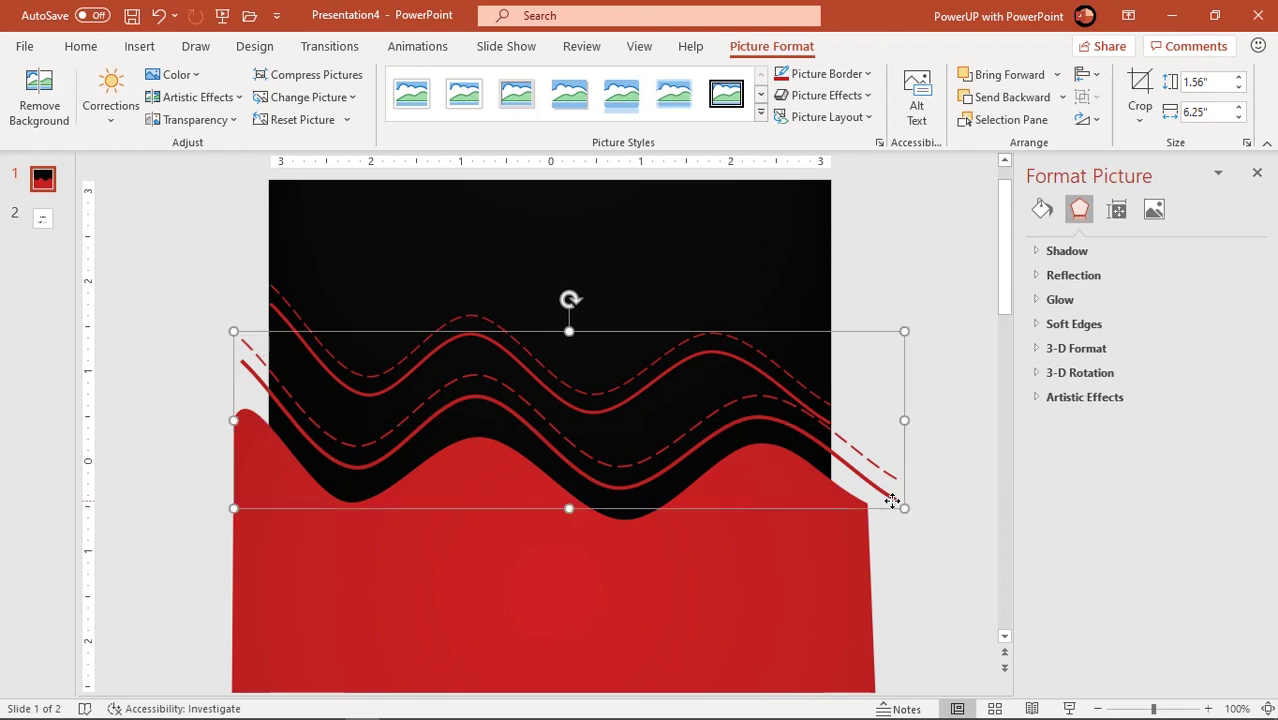
pyautogui.press('Delete')
pyautogui.click(807, 417)
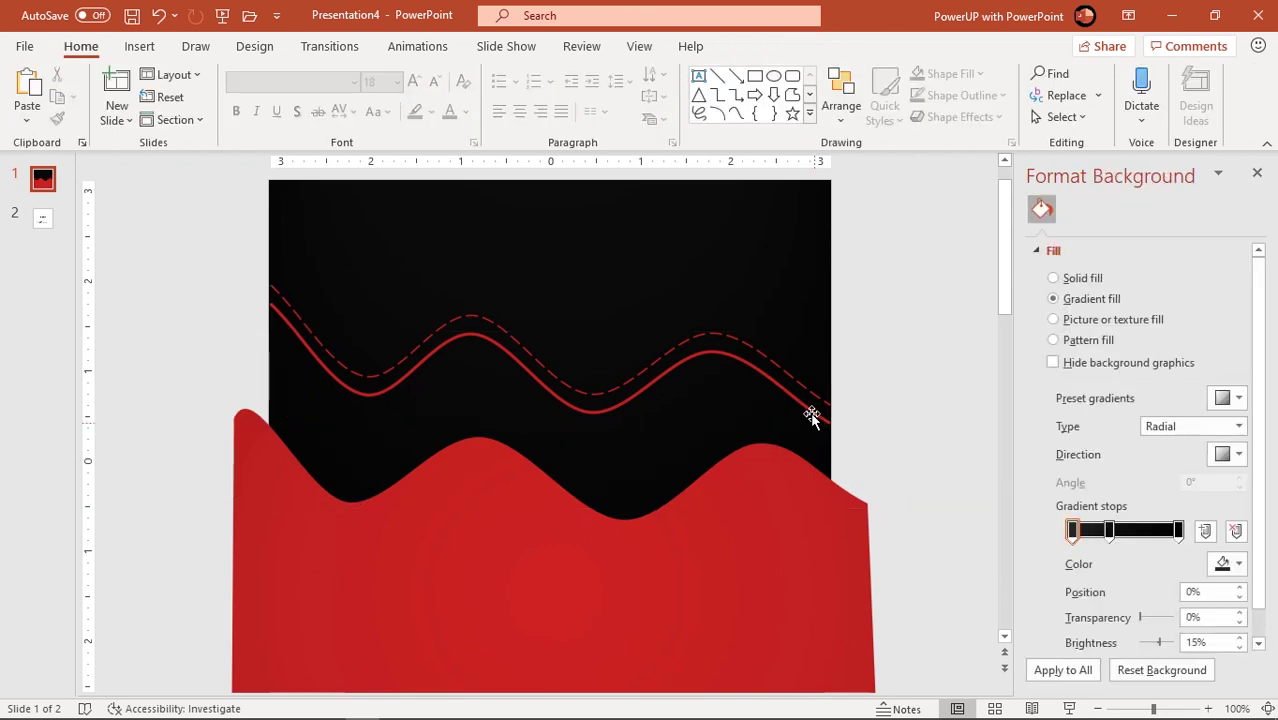
# - Widen the wavy-lines picture on both sides and lower it onto the red wave's crests
pyautogui.click(806, 407)
pyautogui.moveTo(806, 407); pyautogui.dragTo(891, 401)
pyautogui.moveTo(273, 401); pyautogui.dragTo(222, 400)
pyautogui.moveTo(558, 327); pyautogui.dragTo(642, 476)
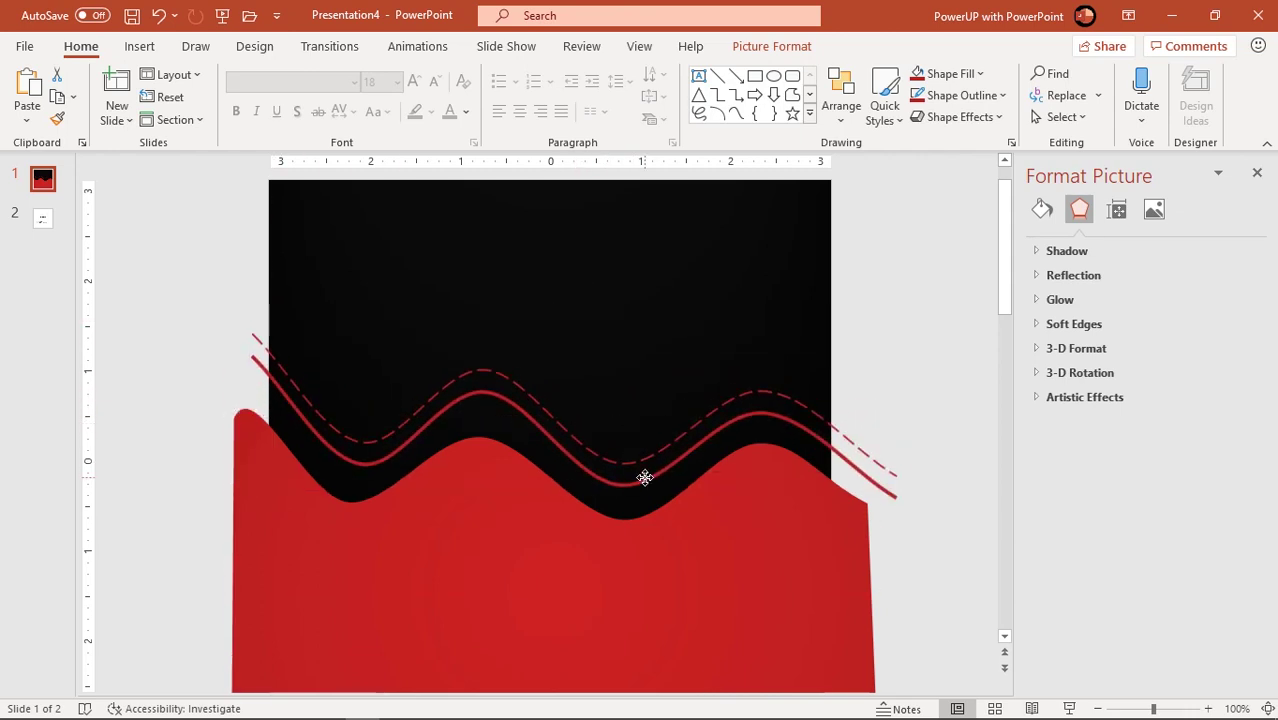
pyautogui.press('Delete')
pyautogui.hotkey('ctrl', 'z')
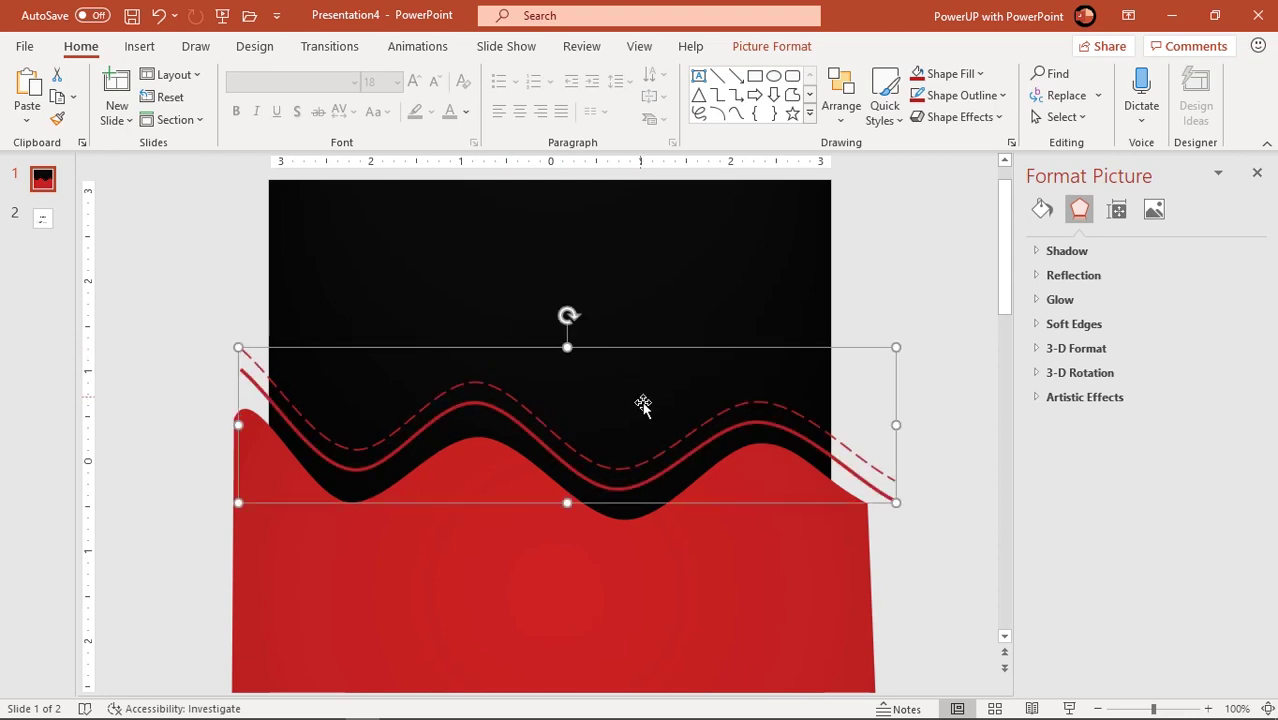
pyautogui.scroll(-3, 642, 401)
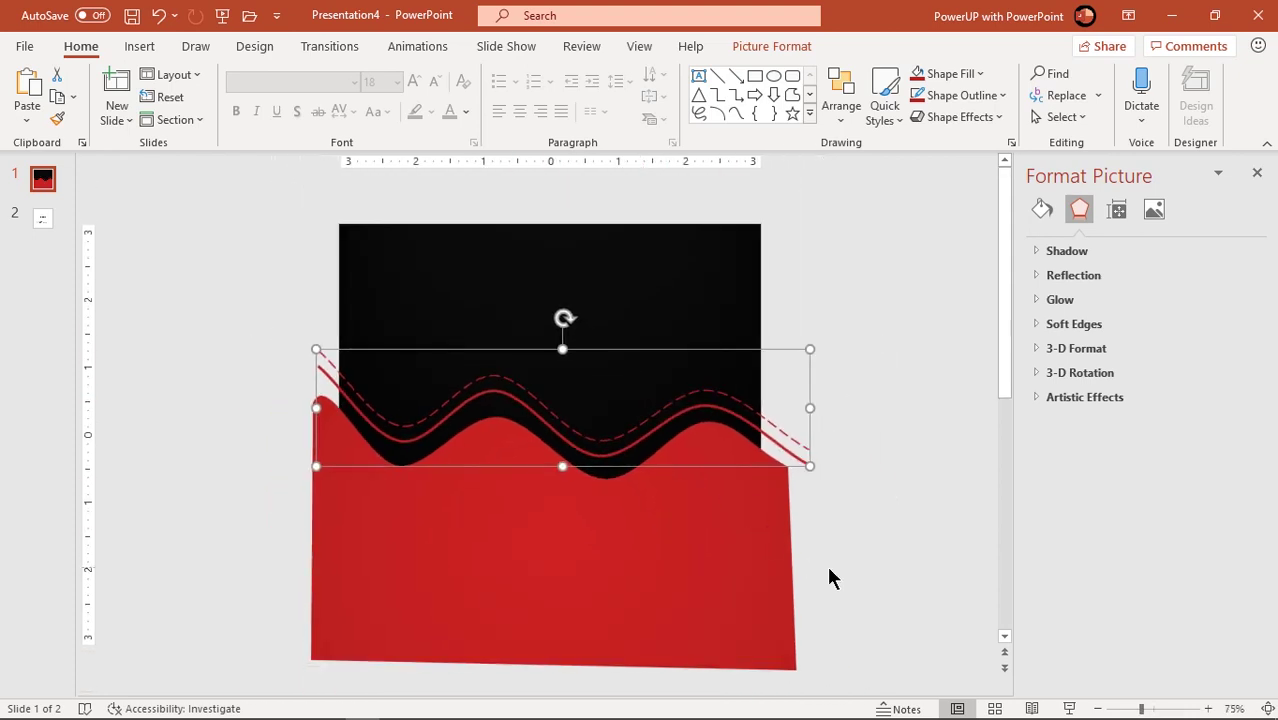
pyautogui.click(826, 563)
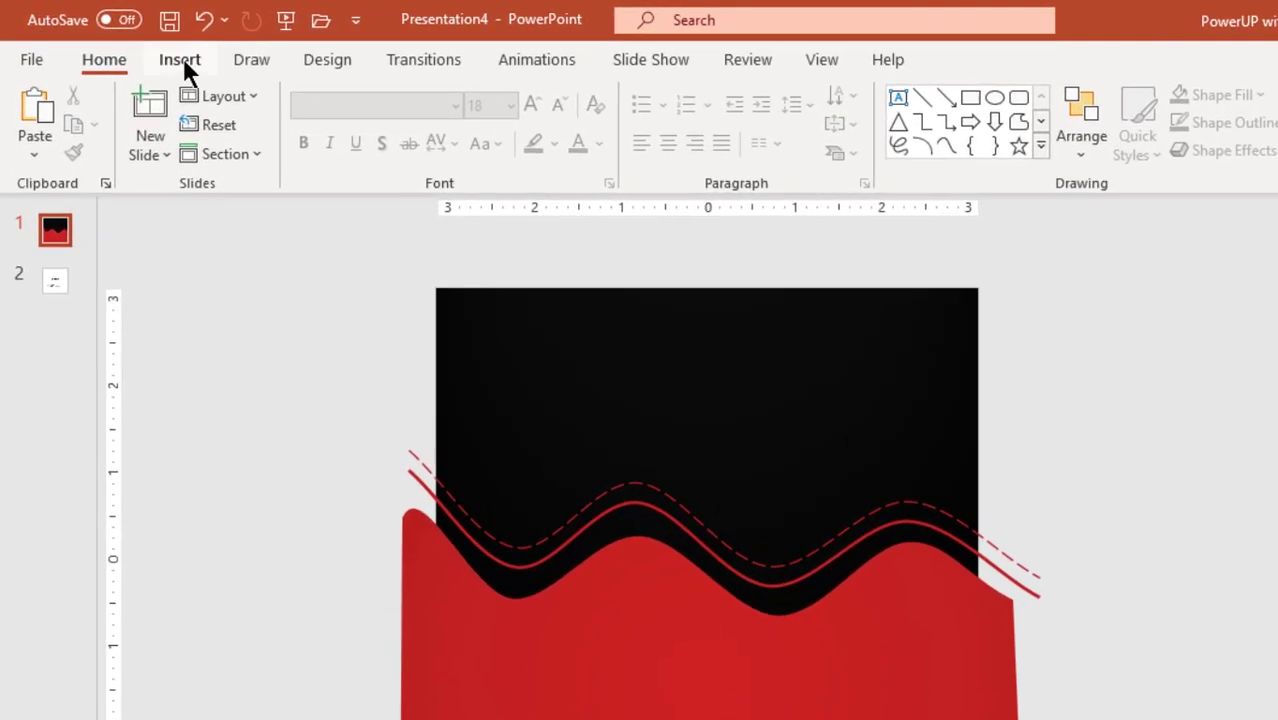
# - Draw a rectangle over the slide's left side, stretched down to the bottom edge
pyautogui.click(139, 46)
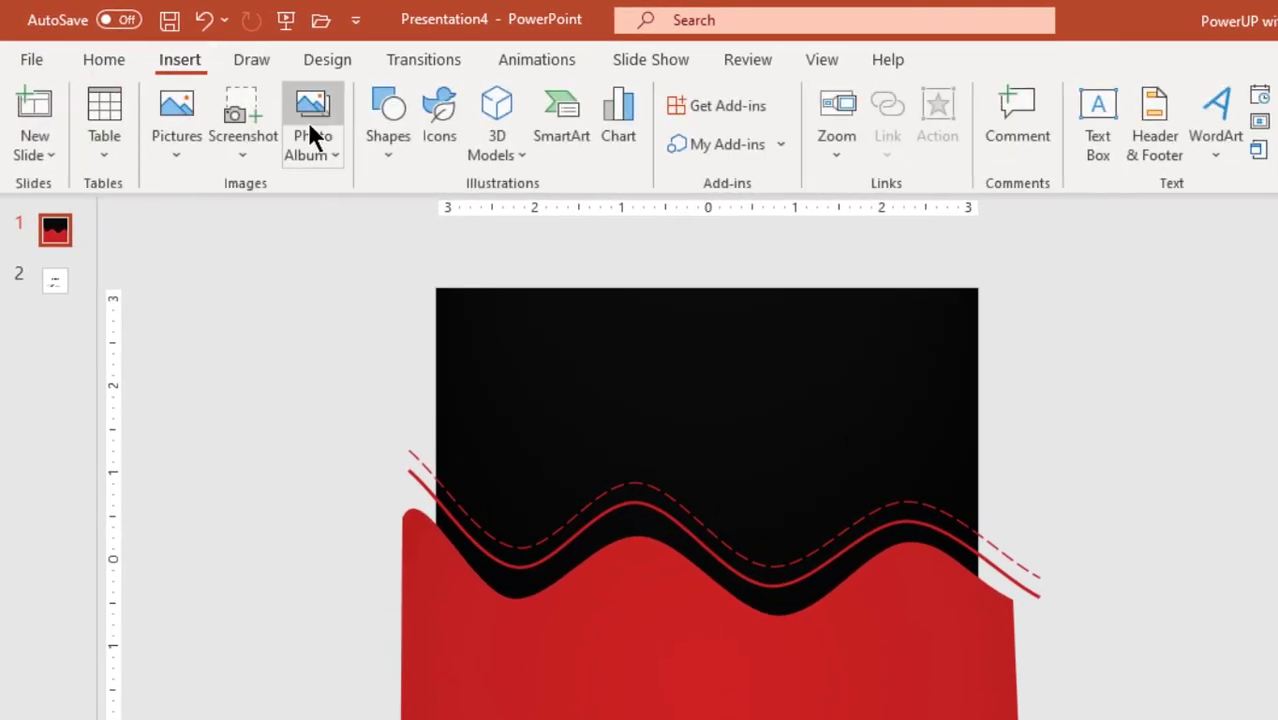
pyautogui.click(378, 160)
pyautogui.click(446, 216)
pyautogui.moveTo(317, 365); pyautogui.dragTo(430, 684)
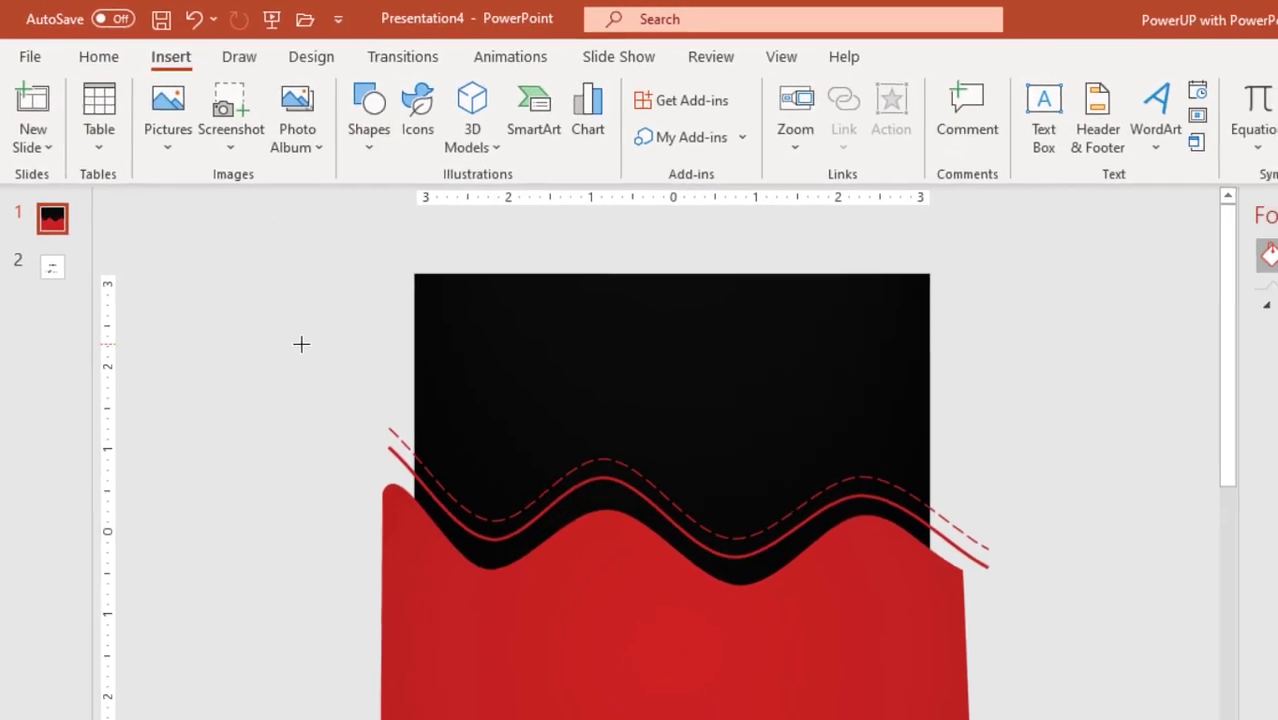
pyautogui.moveTo(335, 527); pyautogui.dragTo(339, 671)
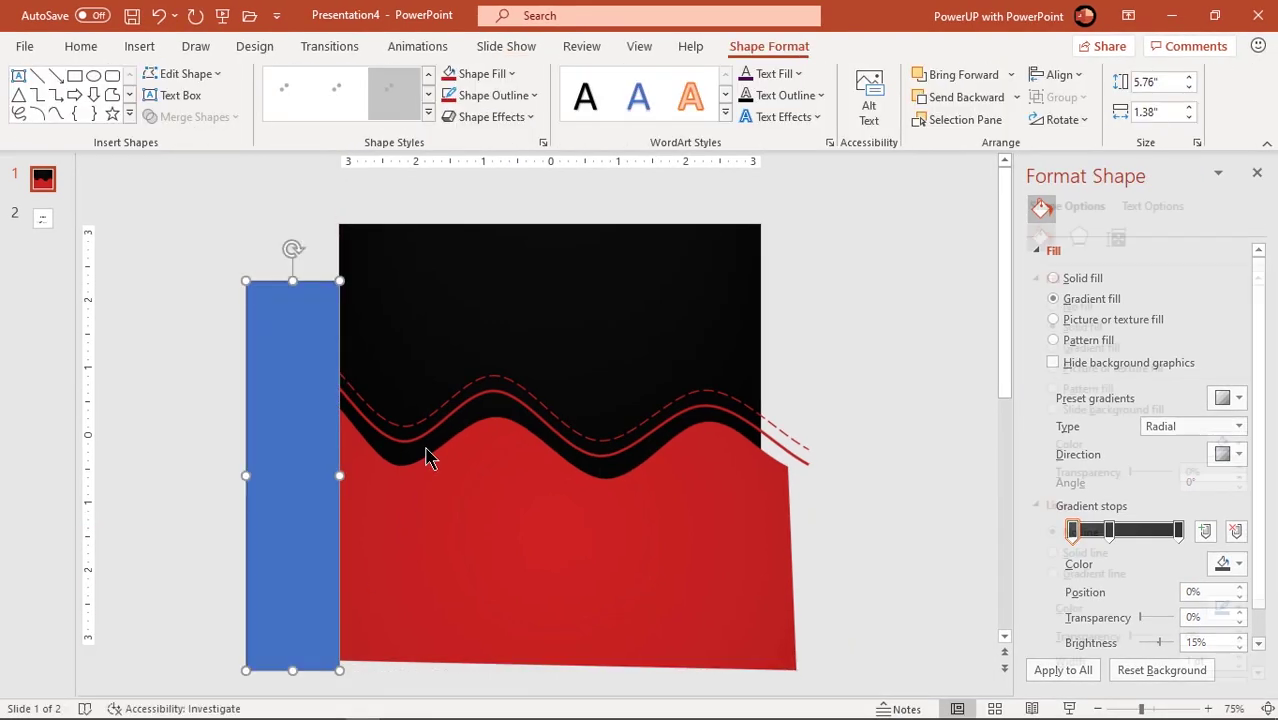
# - Subtract the rectangle from the wave with Merge Shapes to trim its left side
pyautogui.click(439, 416)
pyautogui.keyDown('shift'); pyautogui.click(265, 358); pyautogui.keyUp('shift')
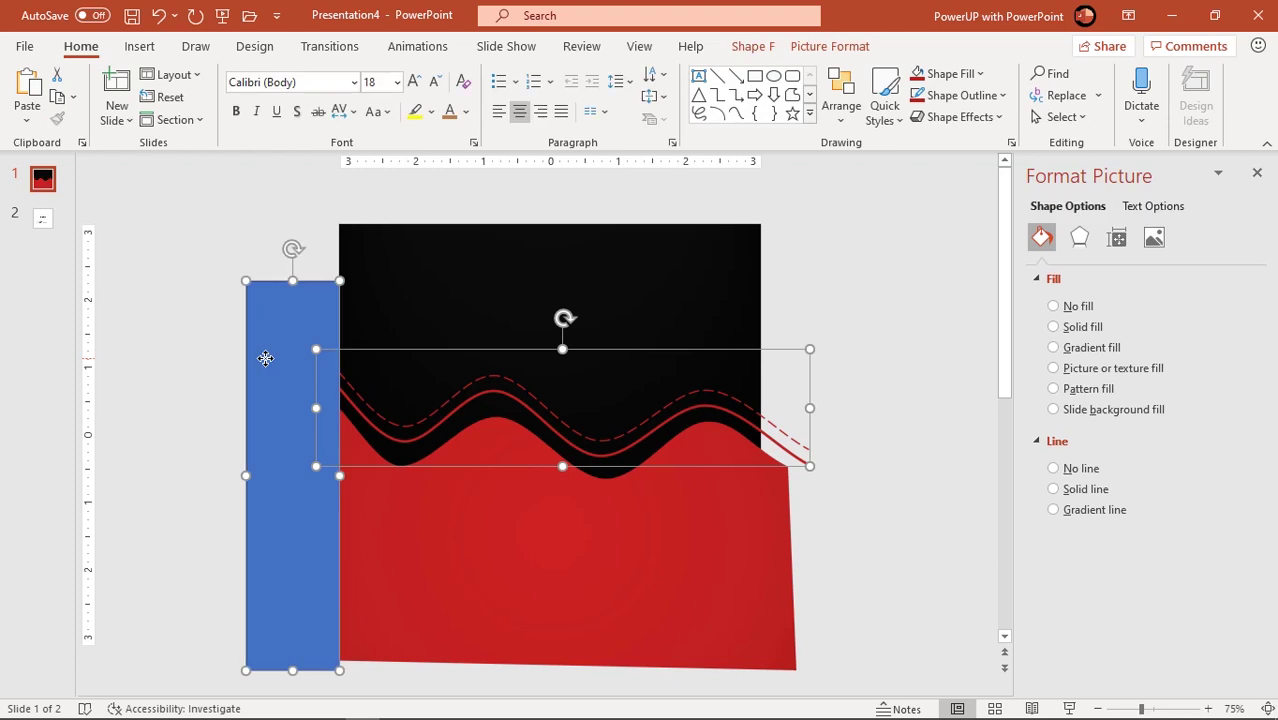
pyautogui.click(740, 52)
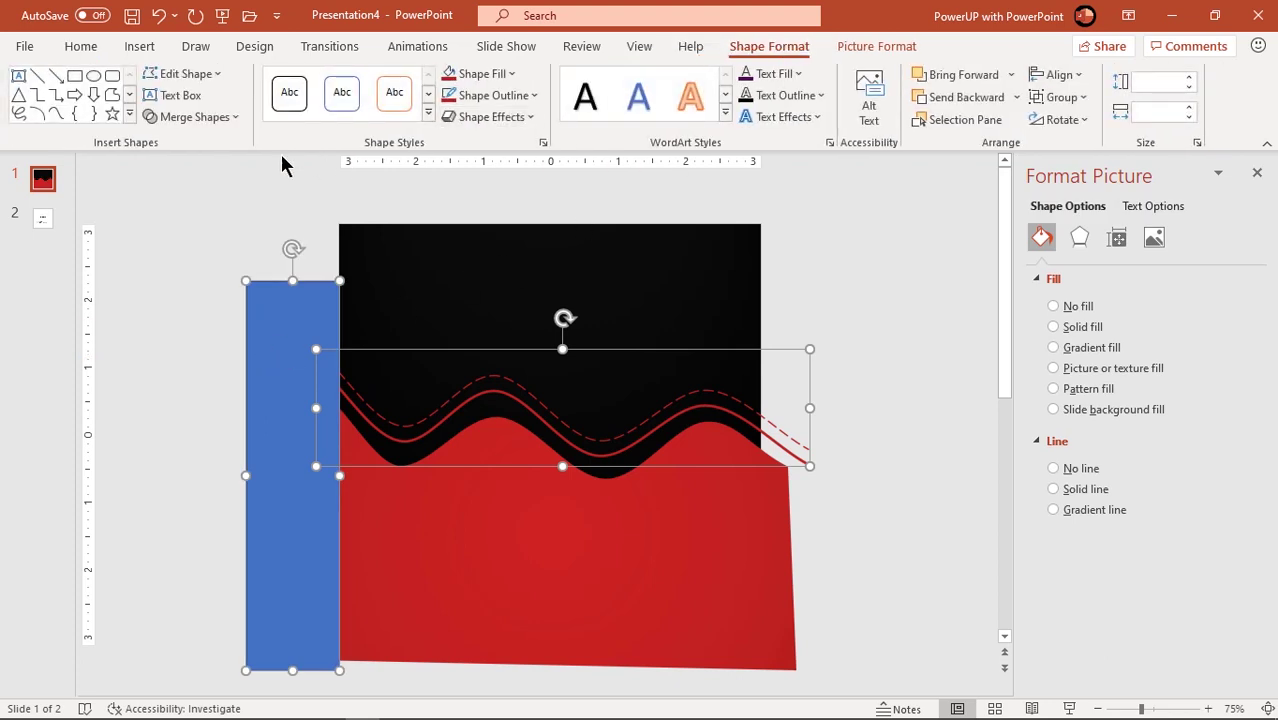
pyautogui.click(208, 118)
pyautogui.click(185, 247)
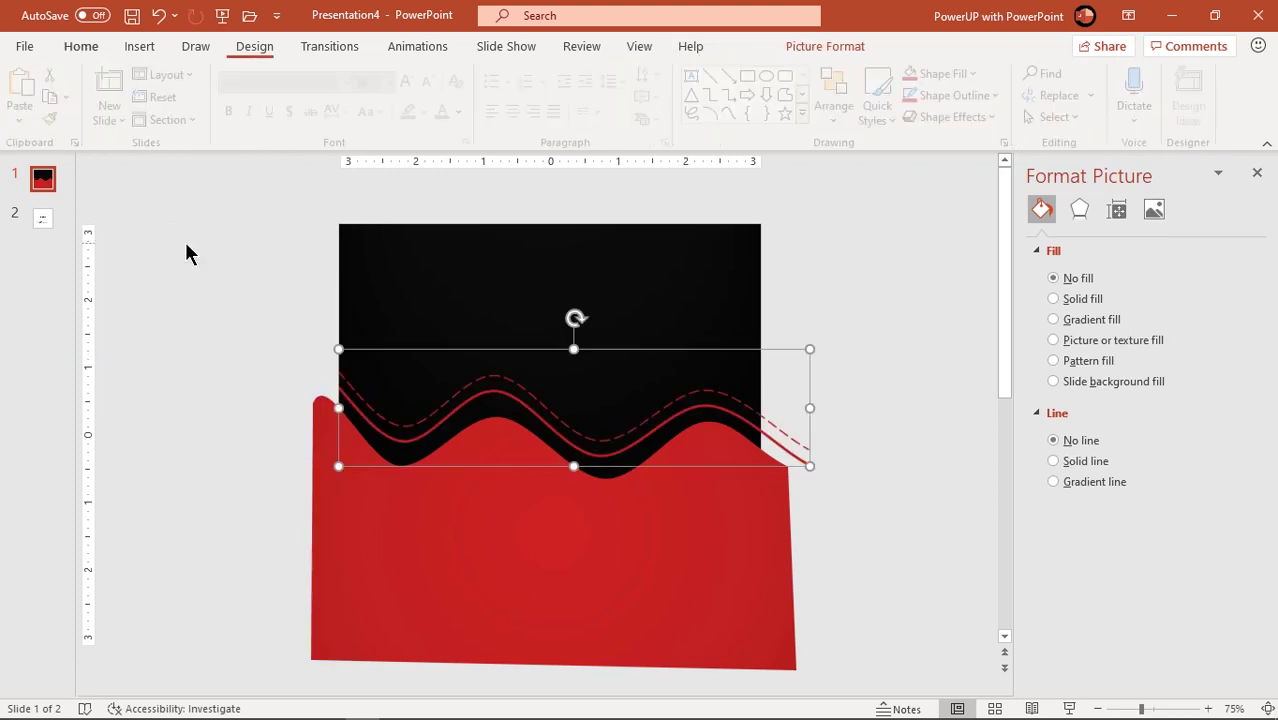
pyautogui.click(139, 47)
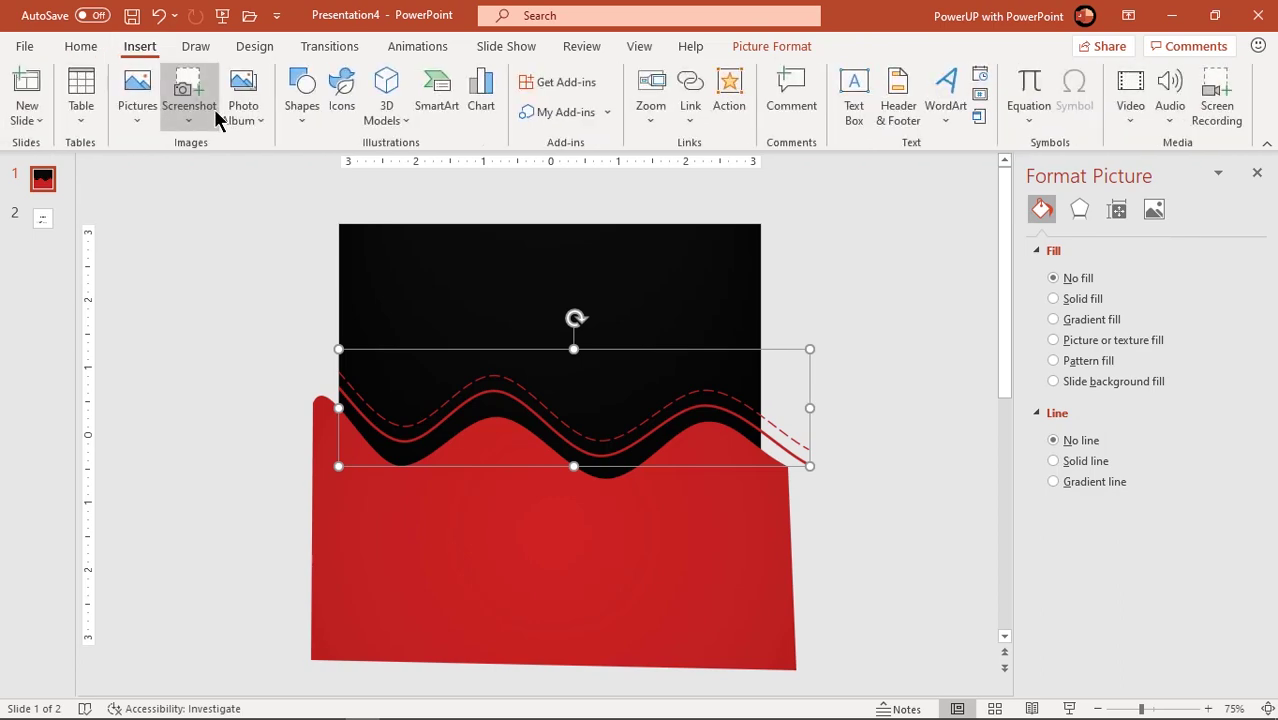
# - Cut a rectangle off the wave's overhang just right of the slide
pyautogui.click(299, 122)
pyautogui.click(349, 170)
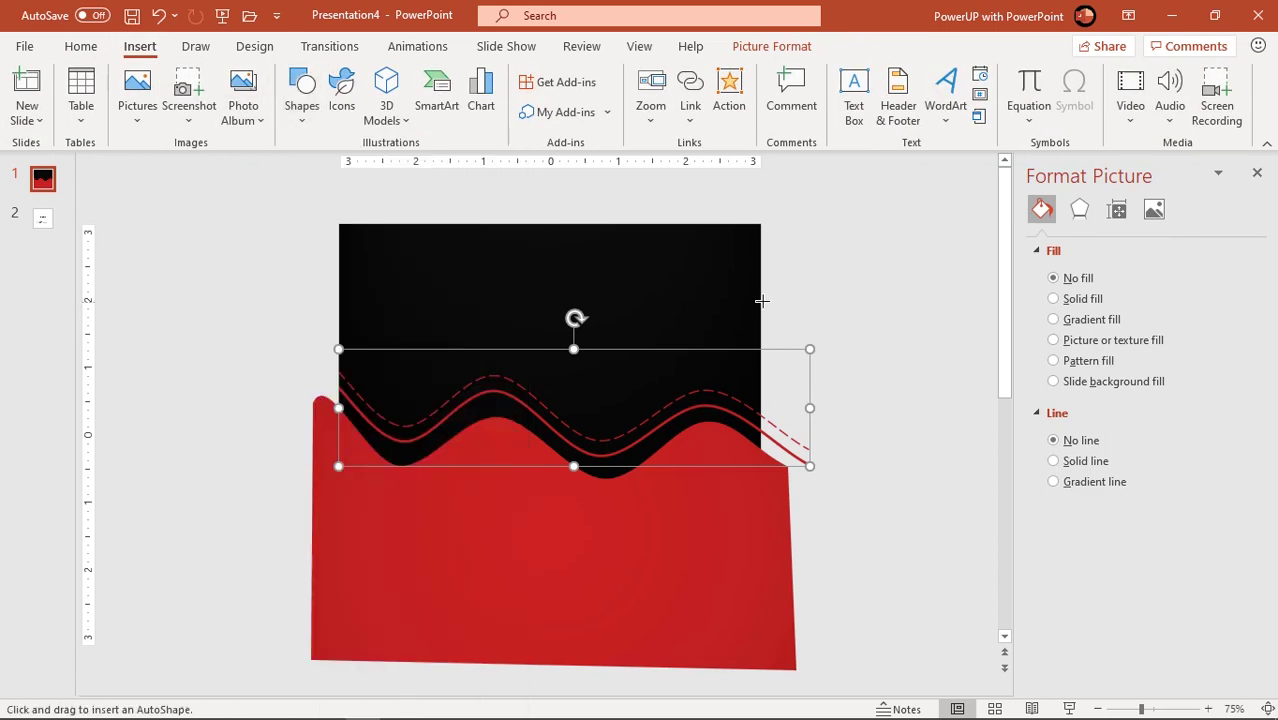
pyautogui.moveTo(784, 440); pyautogui.dragTo(848, 610)
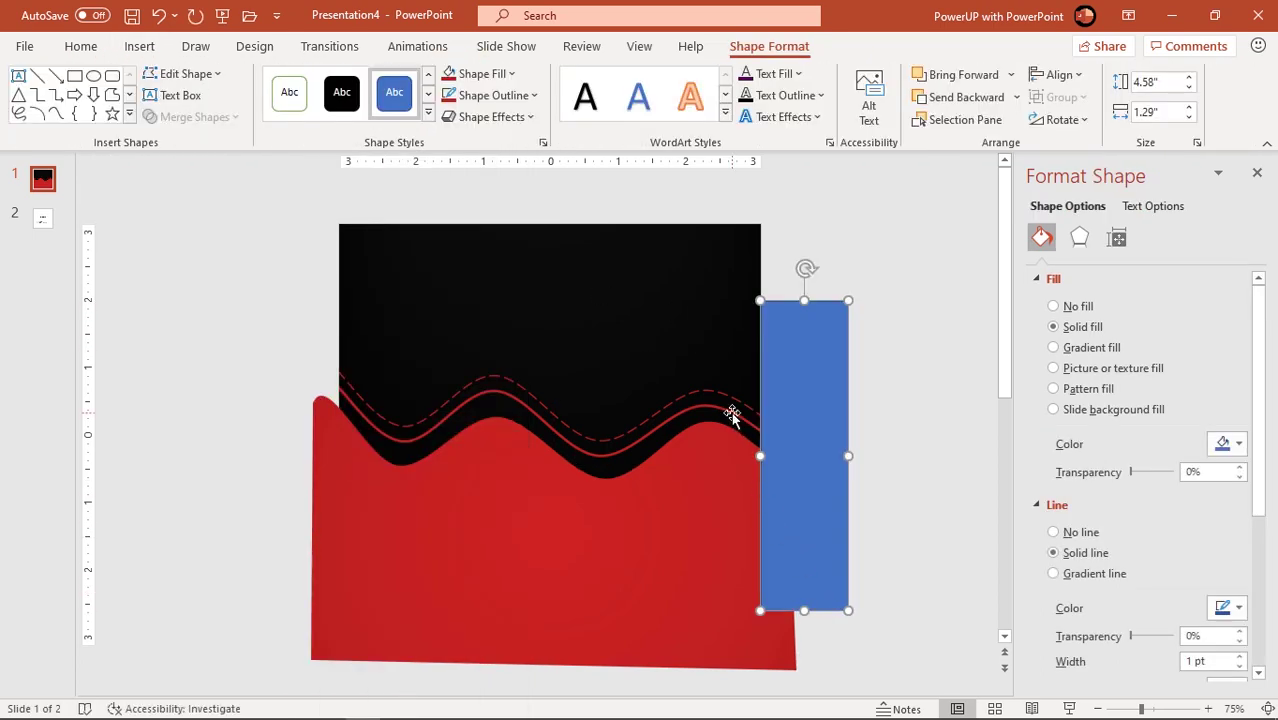
pyautogui.click(732, 412)
pyautogui.keyDown('shift'); pyautogui.click(825, 375); pyautogui.keyUp('shift')
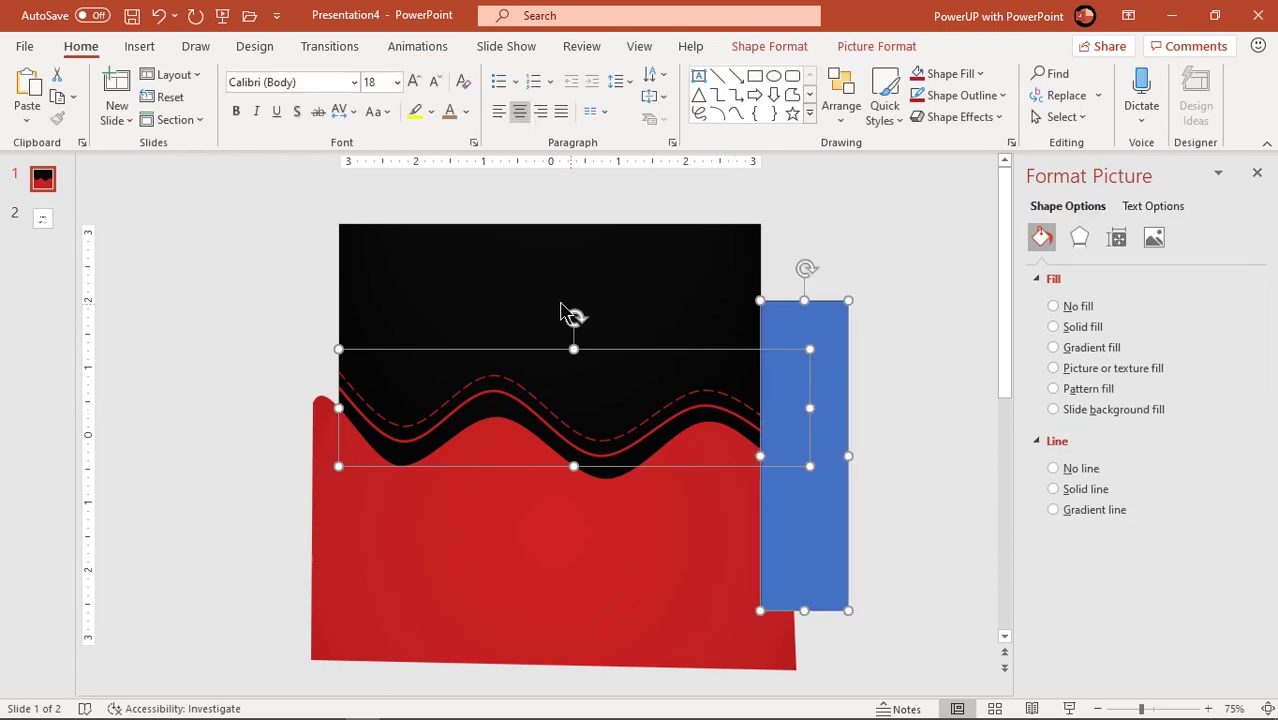
pyautogui.click(740, 50)
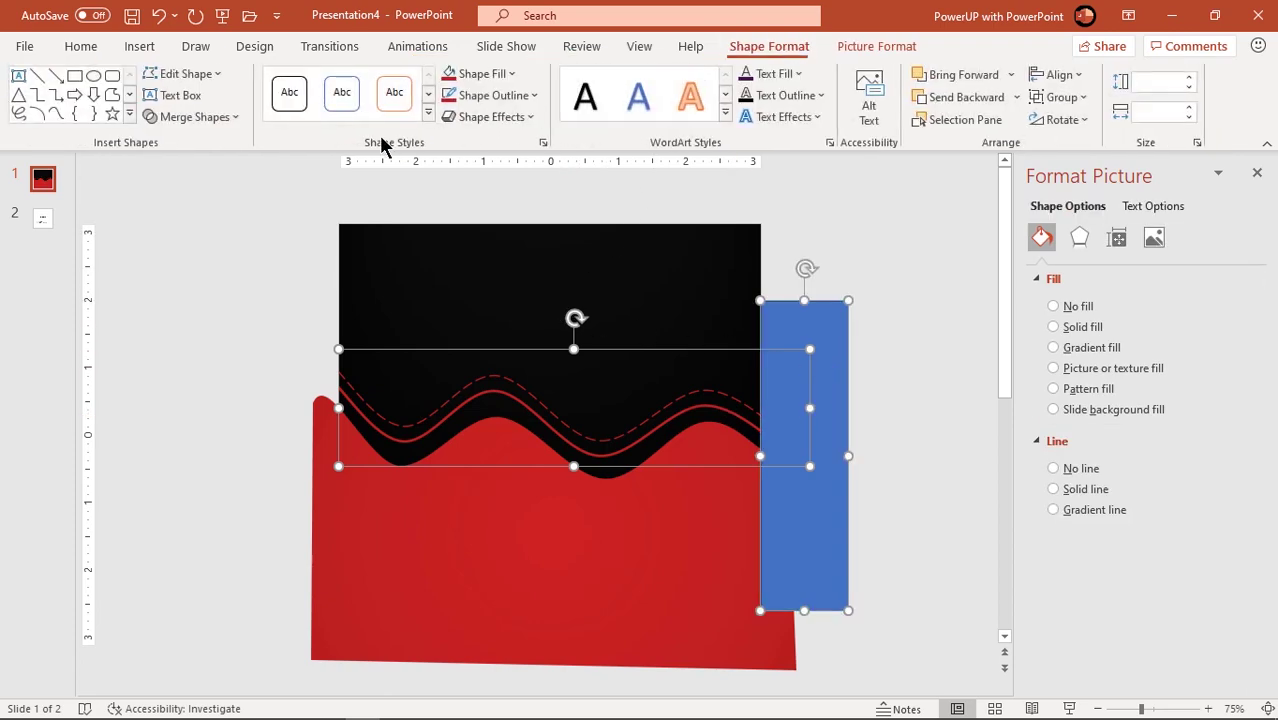
pyautogui.click(188, 120)
pyautogui.click(172, 247)
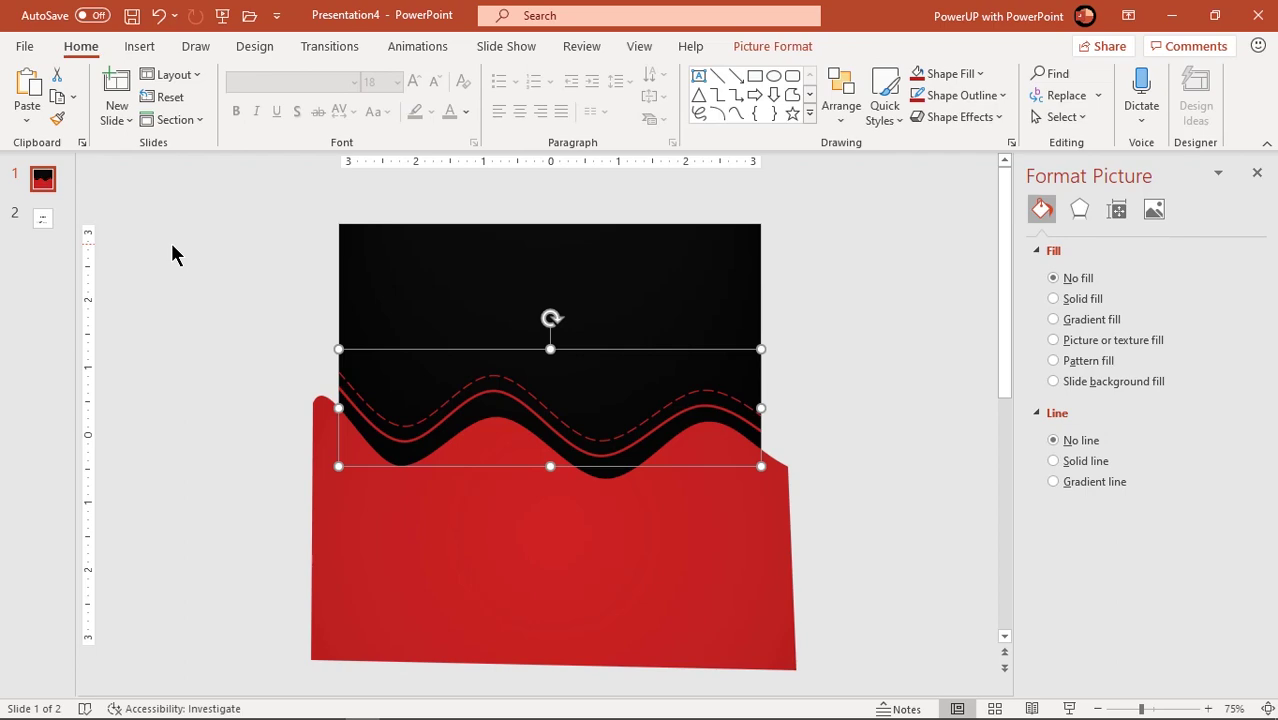
# - Subtract another rectangle from the wave's left edge
pyautogui.click(139, 46)
pyautogui.click(301, 100)
pyautogui.click(297, 174)
pyautogui.moveTo(262, 345); pyautogui.dragTo(340, 678)
pyautogui.click(360, 623)
pyautogui.keyDown('shift'); pyautogui.click(318, 519); pyautogui.keyUp('shift')
pyautogui.click(190, 117)
pyautogui.click(185, 247)
# - Subtract a taller rectangle from the wave's right side beyond the slide edge
pyautogui.click(74, 75)
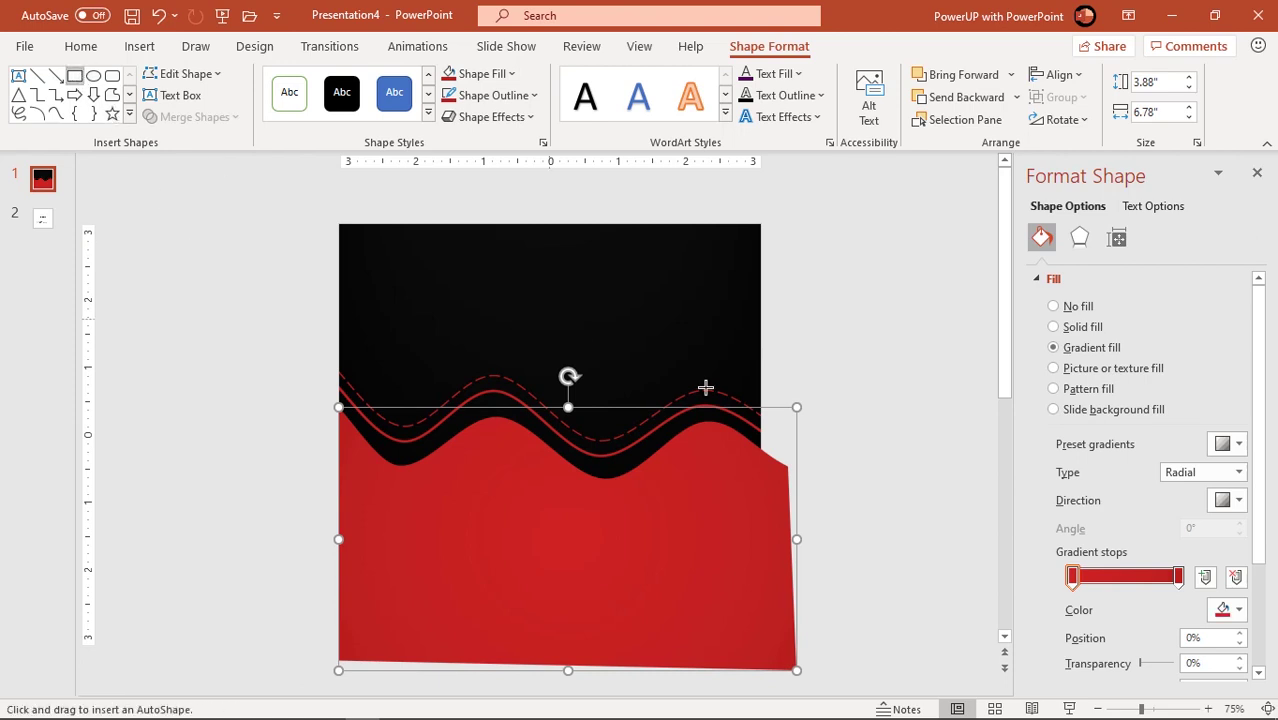
pyautogui.moveTo(760, 315); pyautogui.dragTo(877, 680)
pyautogui.click(670, 564)
pyautogui.keyDown('shift'); pyautogui.click(832, 545); pyautogui.keyUp('shift')
pyautogui.click(190, 117)
pyautogui.click(185, 247)
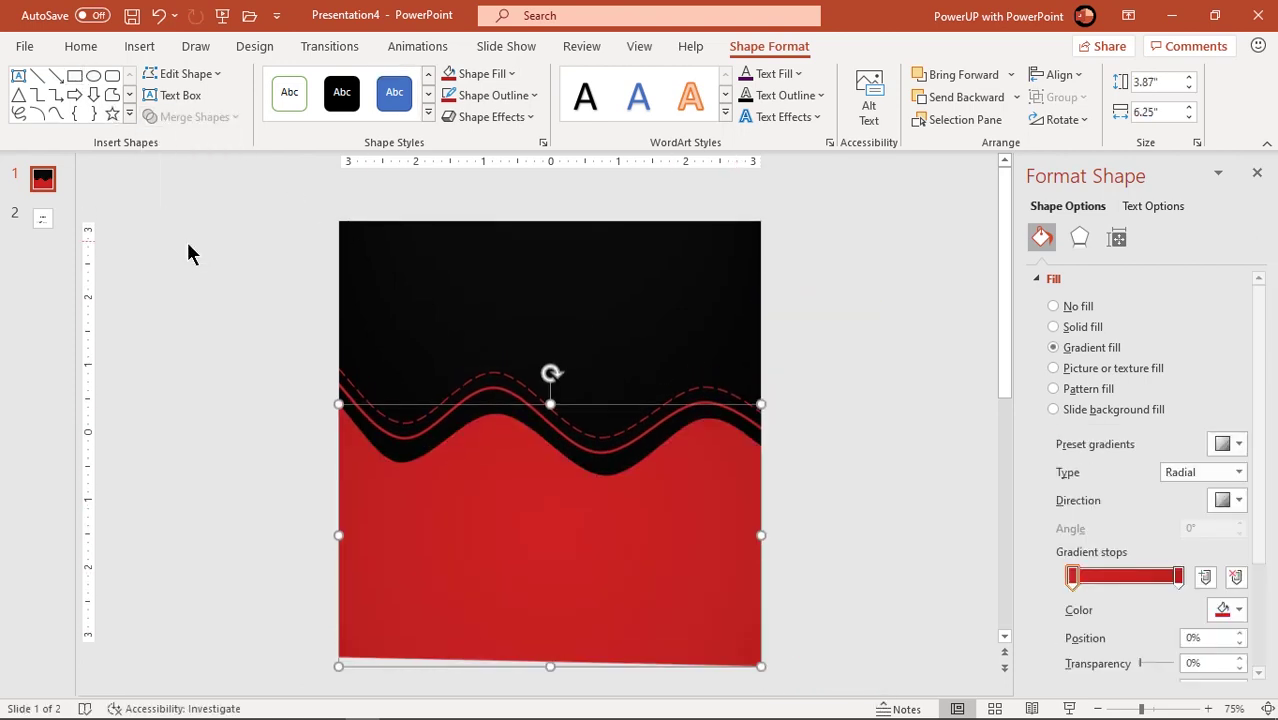
# - Trim the wave along the slide's bottom edge, using 44% transparency temporarily
pyautogui.moveTo(1140, 663); pyautogui.dragTo(1155, 663)
pyautogui.click(75, 75)
pyautogui.moveTo(652, 683); pyautogui.dragTo(302, 641)
pyautogui.hotkey('ctrl', 'a')
pyautogui.click(222, 120)
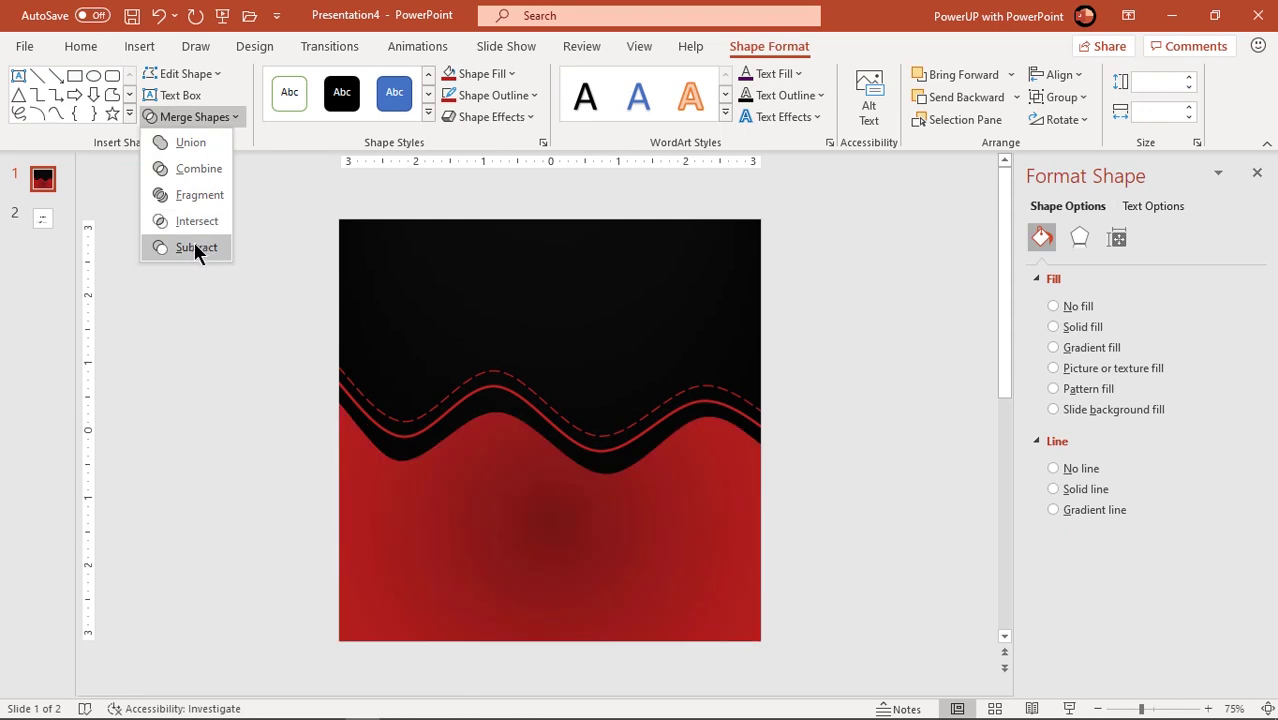
pyautogui.click(194, 242)
pyautogui.moveTo(1158, 675); pyautogui.dragTo(1126, 676)
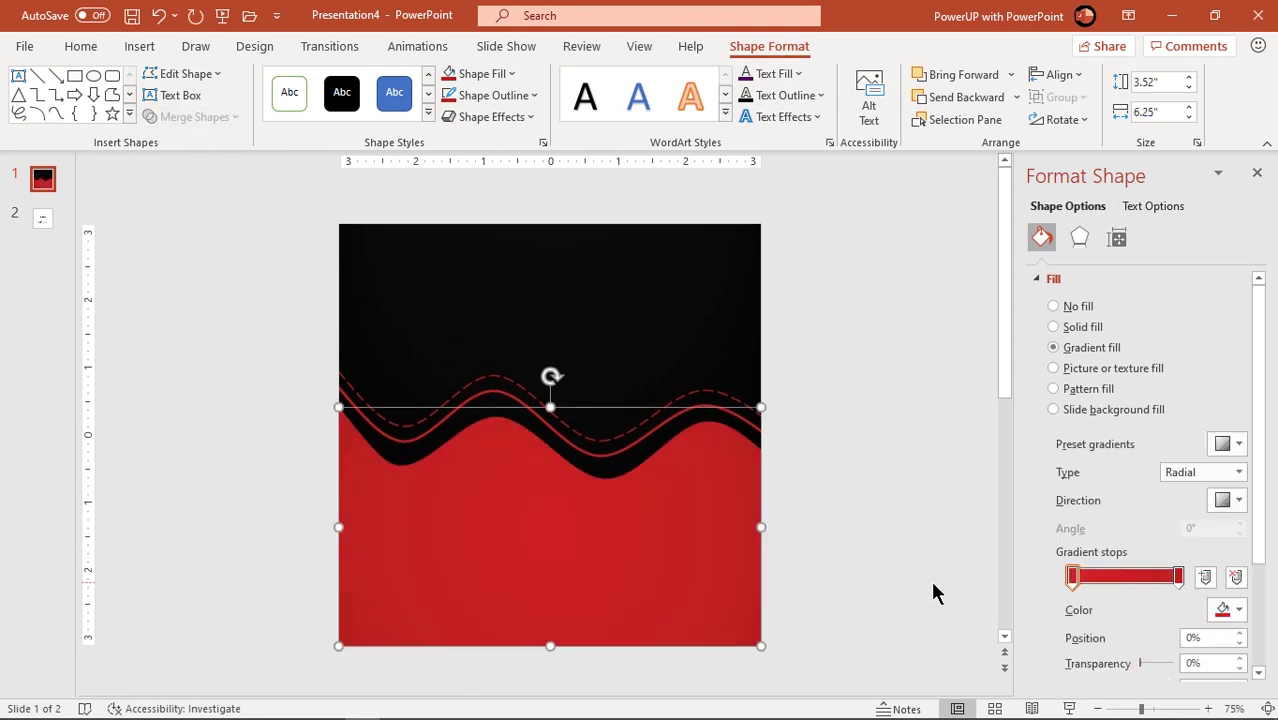
pyautogui.click(933, 593)
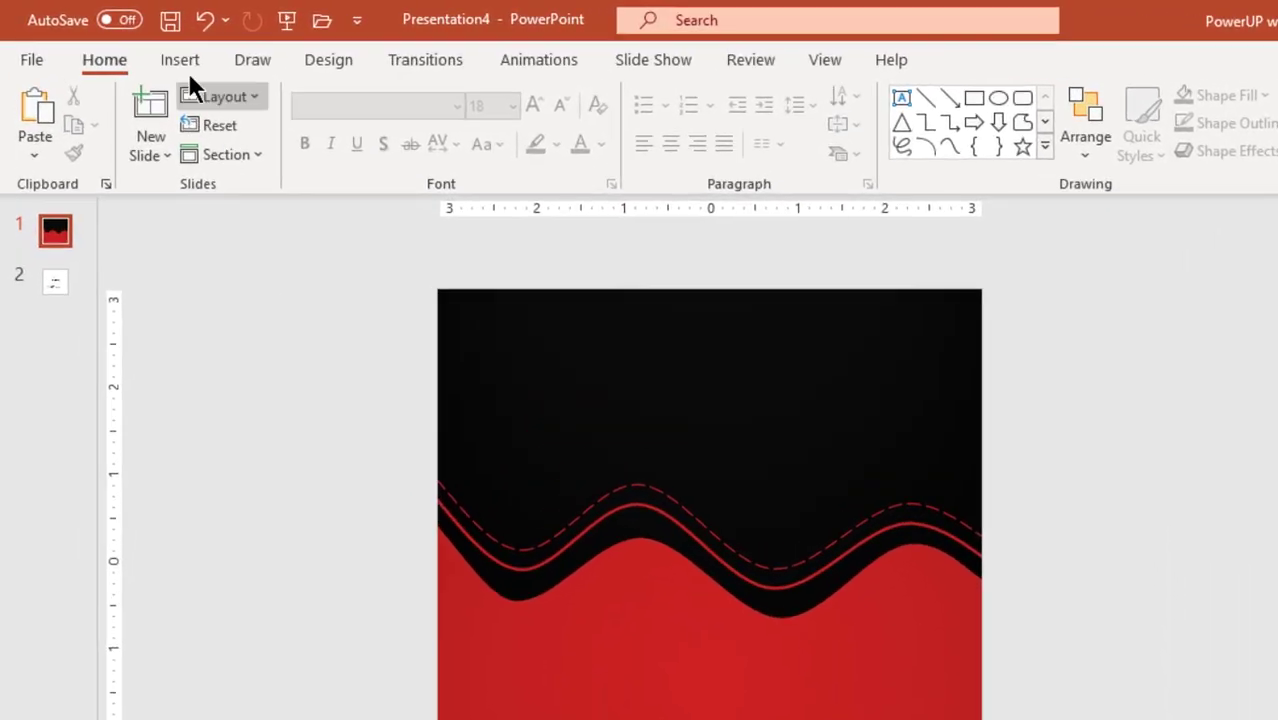
pyautogui.click(141, 47)
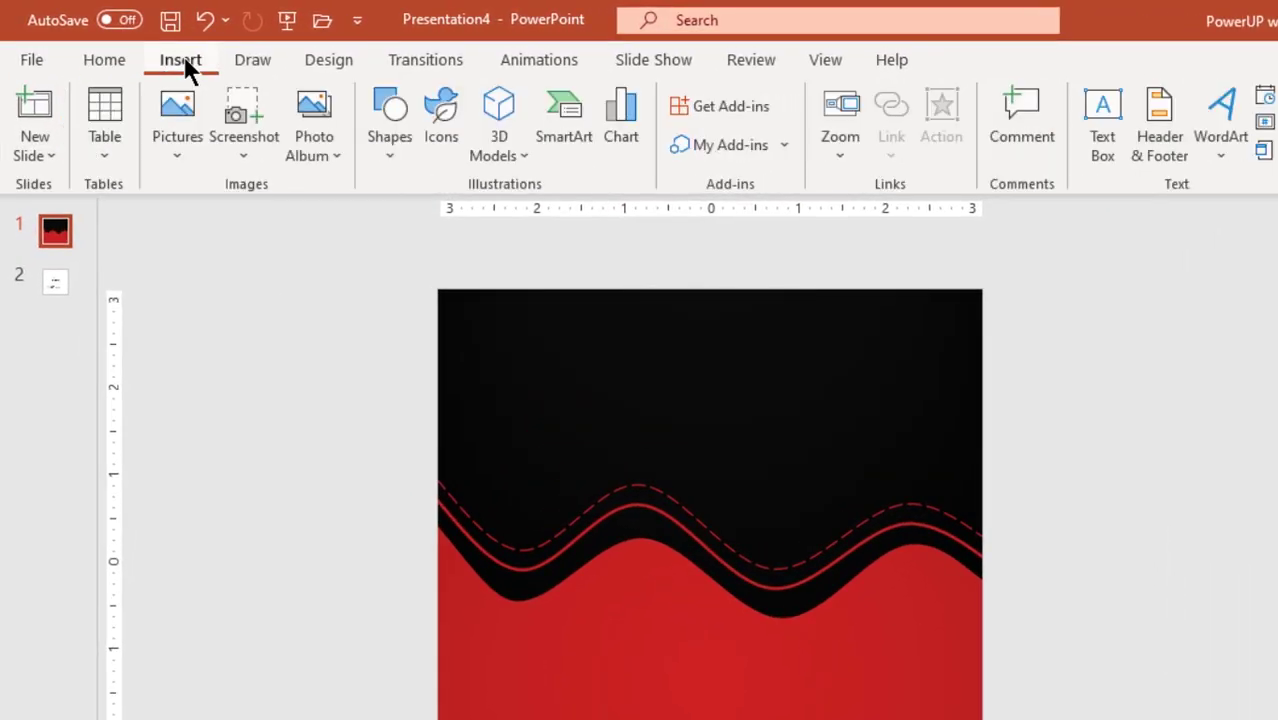
# - Insert the burger photo Picture1 from this device and shrink it slightly around its centre
pyautogui.click(177, 165)
pyautogui.click(206, 226)
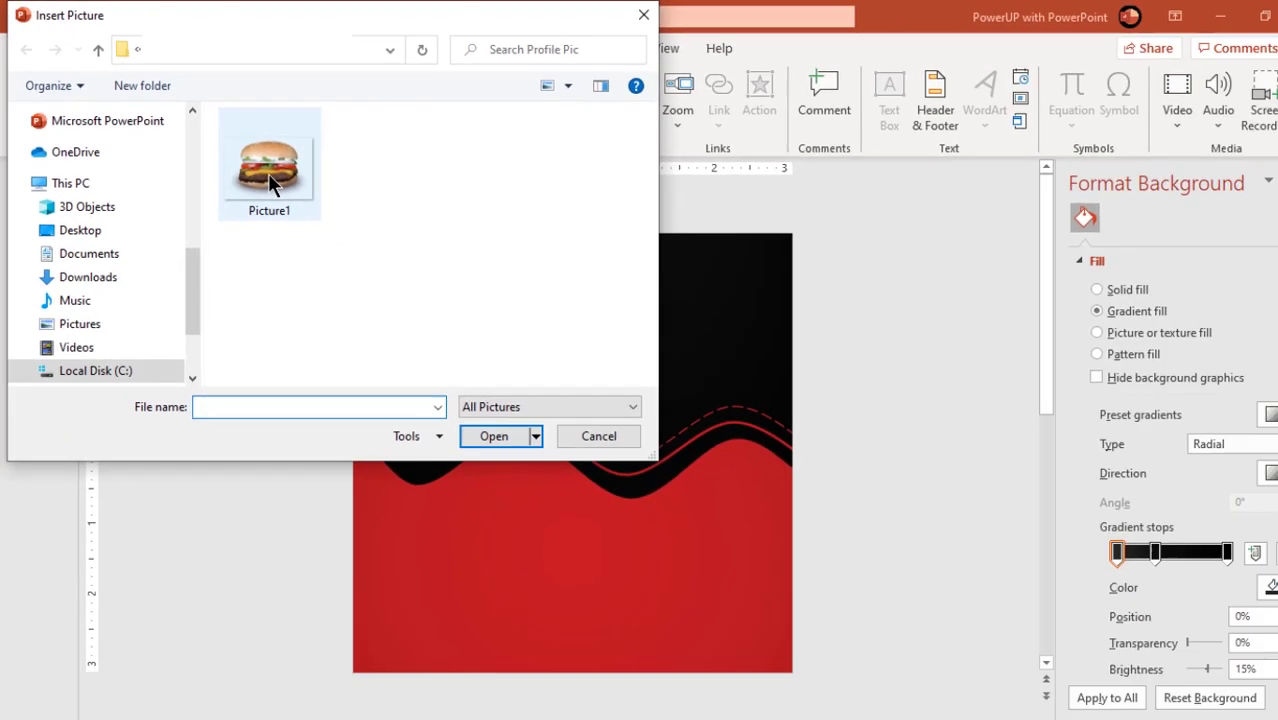
pyautogui.doubleClick(340, 226)
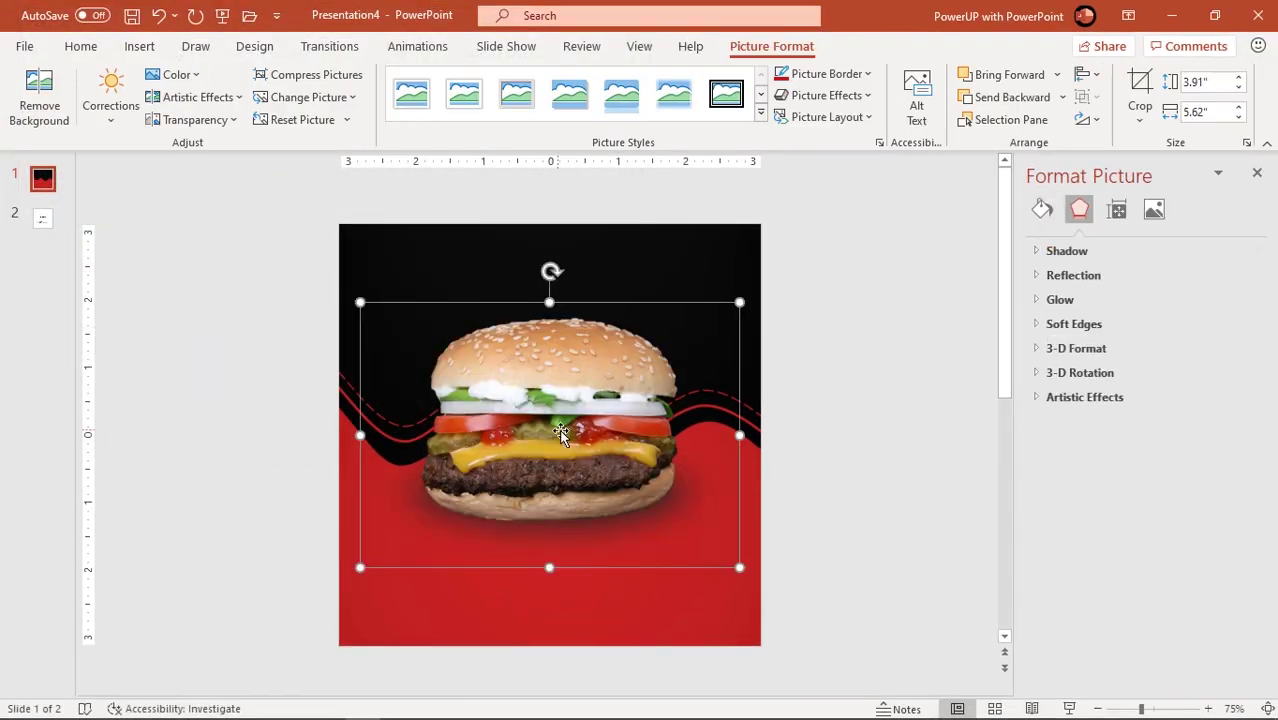
pyautogui.moveTo(742, 568); pyautogui.dragTo(727, 559)
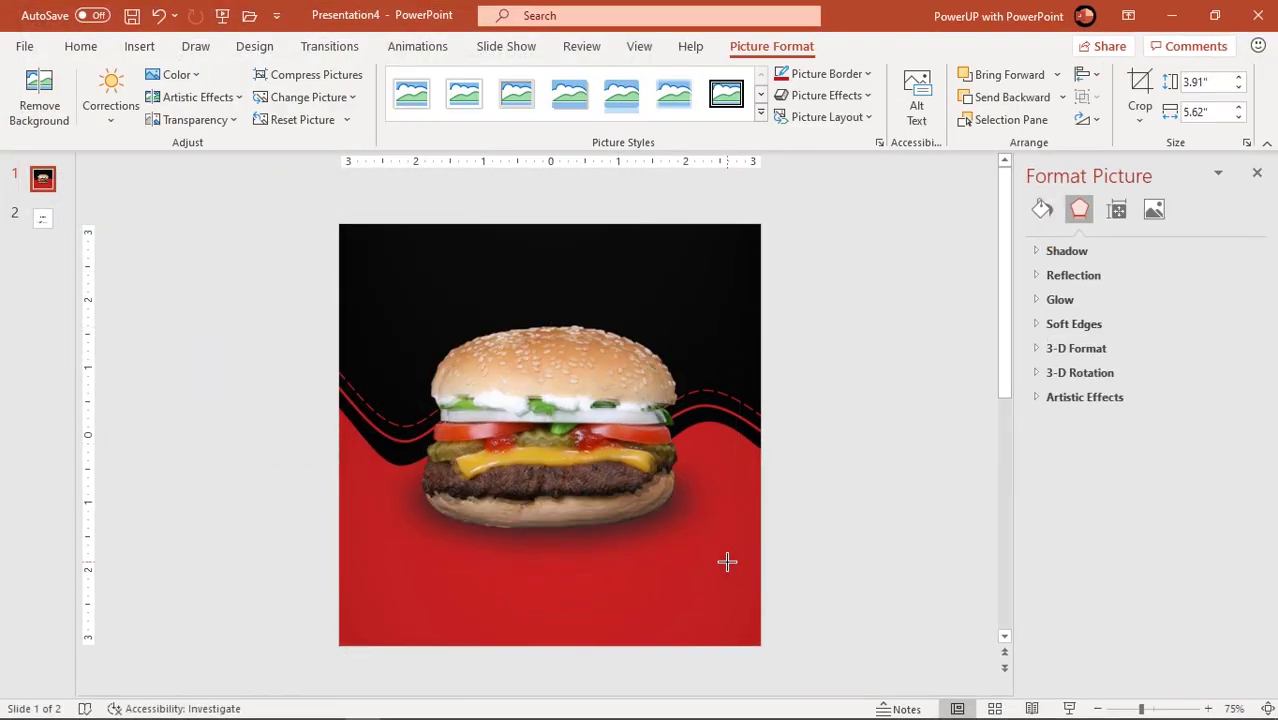
pyautogui.click(803, 425)
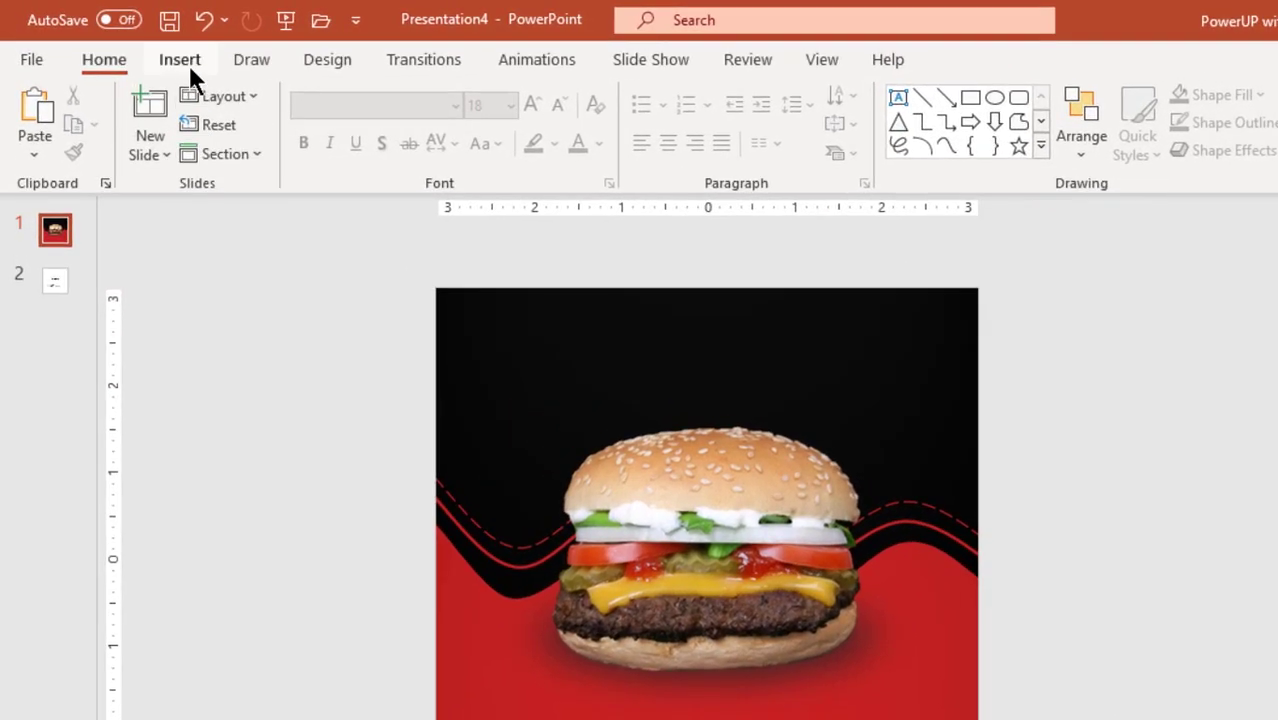
pyautogui.click(148, 49)
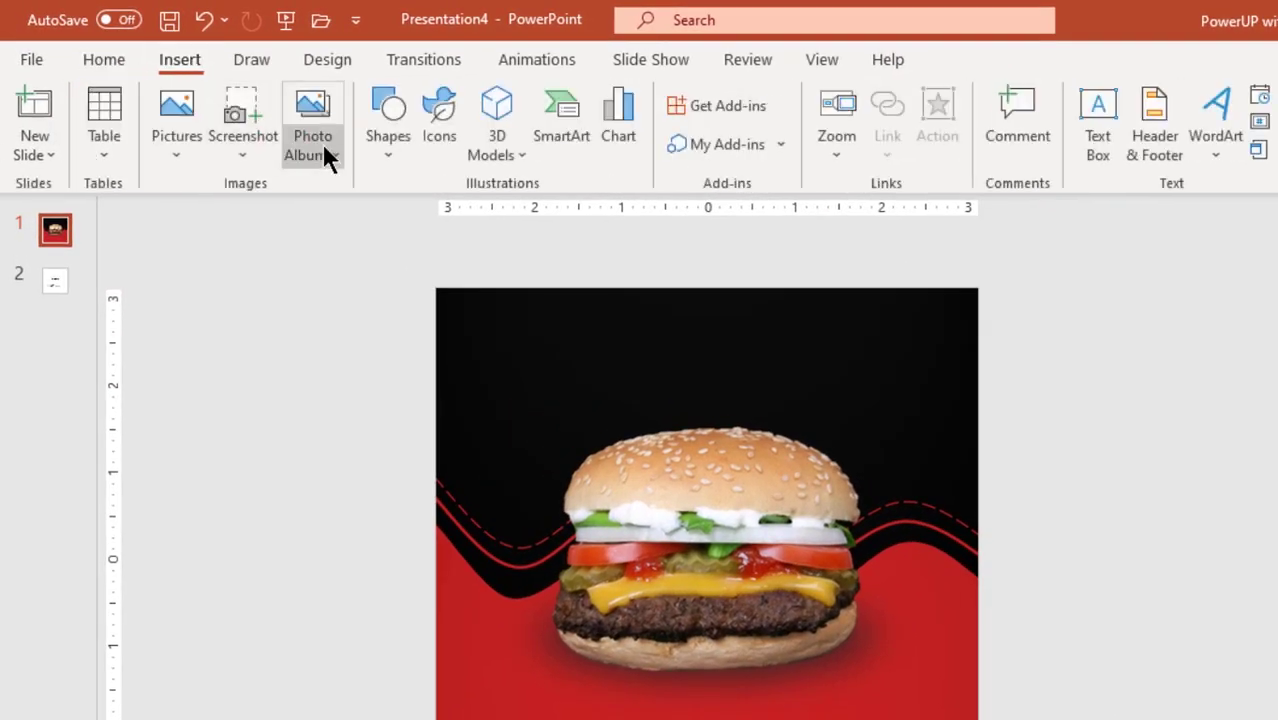
# - Draw a white steam scribble and rotate it into place above the bun
pyautogui.click(373, 158)
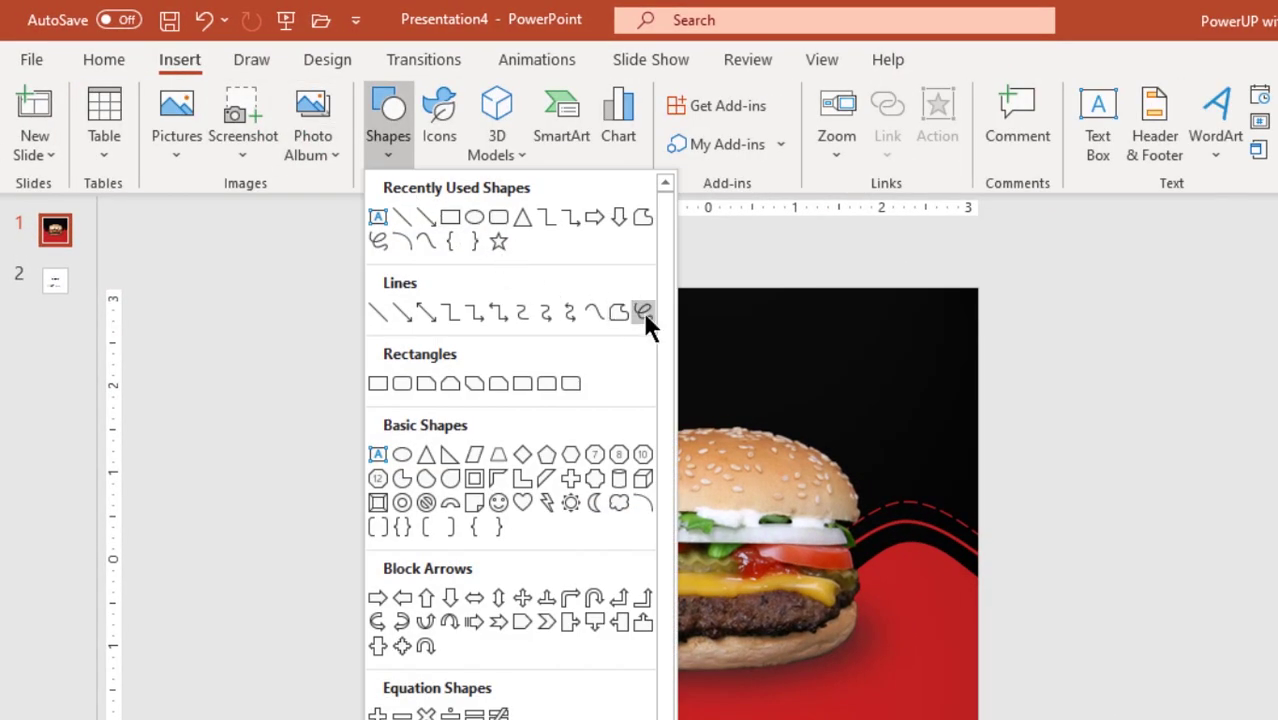
pyautogui.click(644, 312)
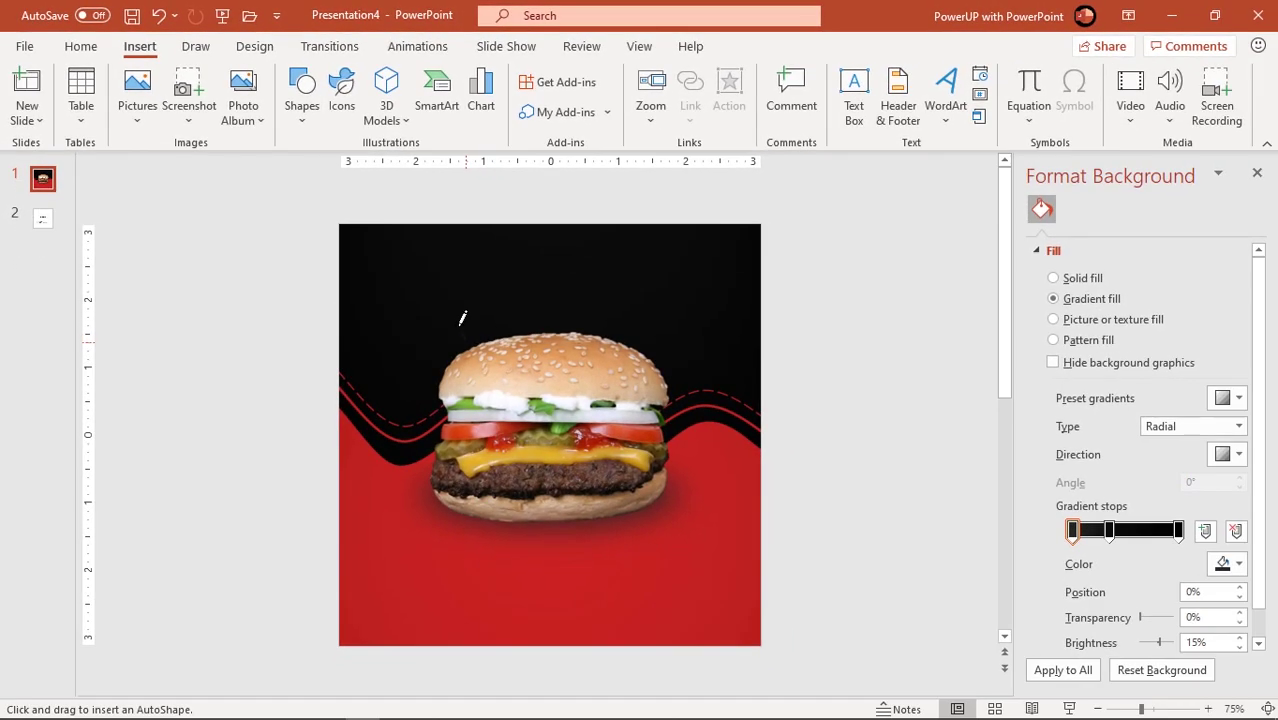
pyautogui.moveTo(451, 300); pyautogui.dragTo(456, 340)
pyautogui.click(491, 96)
pyautogui.click(459, 145)
pyautogui.keyDown('ctrl'); pyautogui.scroll(5, 491, 364); pyautogui.keyUp('ctrl')
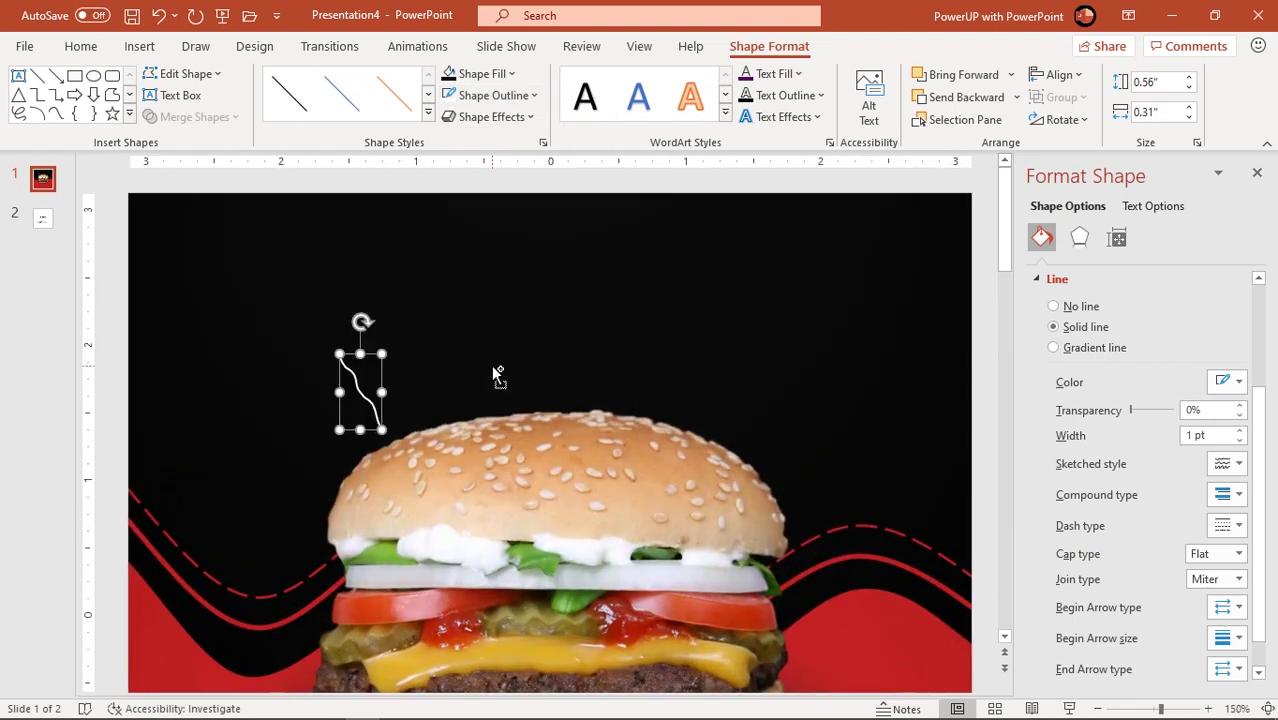
pyautogui.moveTo(359, 322); pyautogui.dragTo(401, 346)
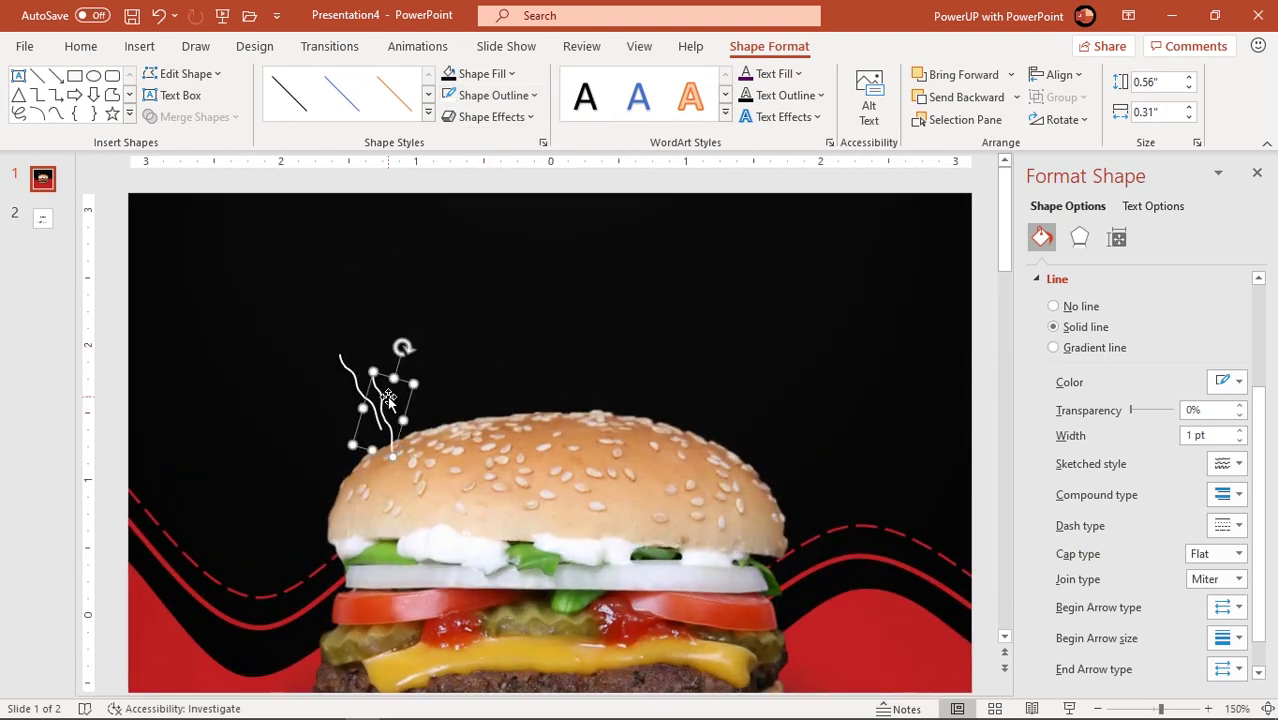
pyautogui.moveTo(378, 398); pyautogui.dragTo(375, 362)
# - Duplicate and rotate the scribble, then group the three scribbles together
pyautogui.hotkey('ctrl', 'd')
pyautogui.moveTo(422, 294); pyautogui.dragTo(438, 316)
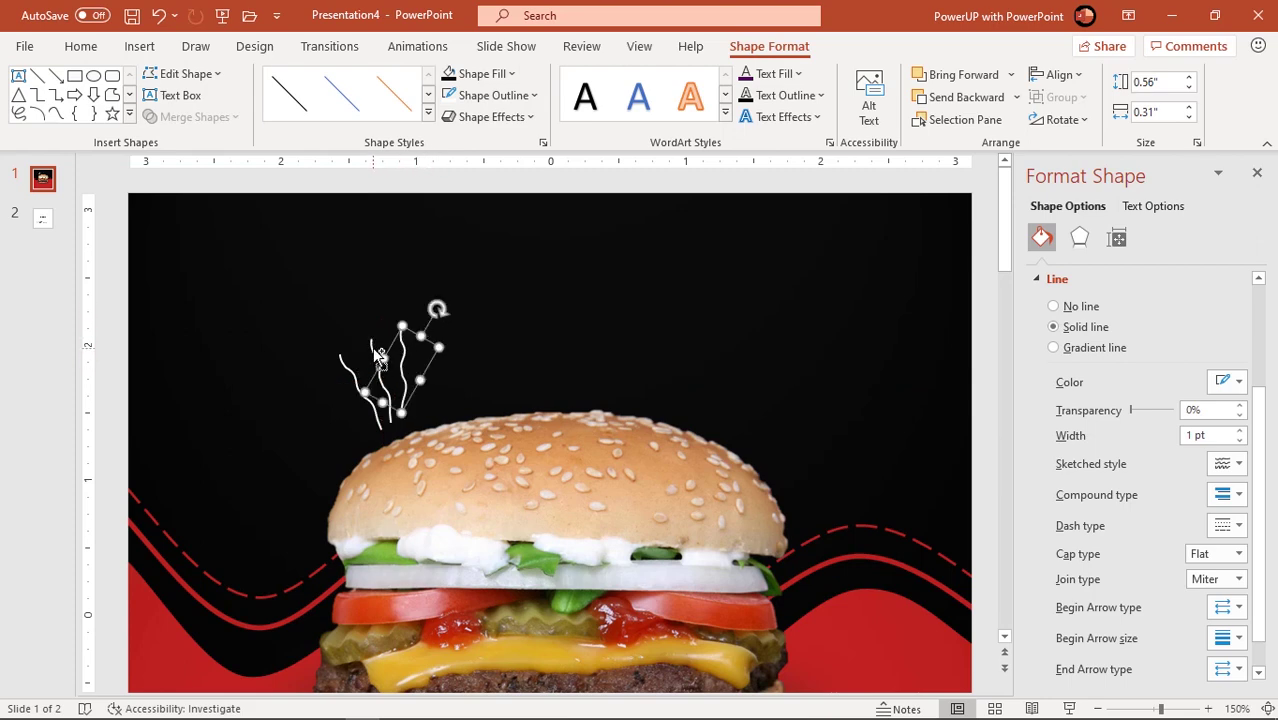
pyautogui.keyDown('shift'); pyautogui.click(380, 357); pyautogui.keyUp('shift')
pyautogui.keyDown('shift'); pyautogui.click(352, 375); pyautogui.keyUp('shift')
pyautogui.rightClick(348, 355)
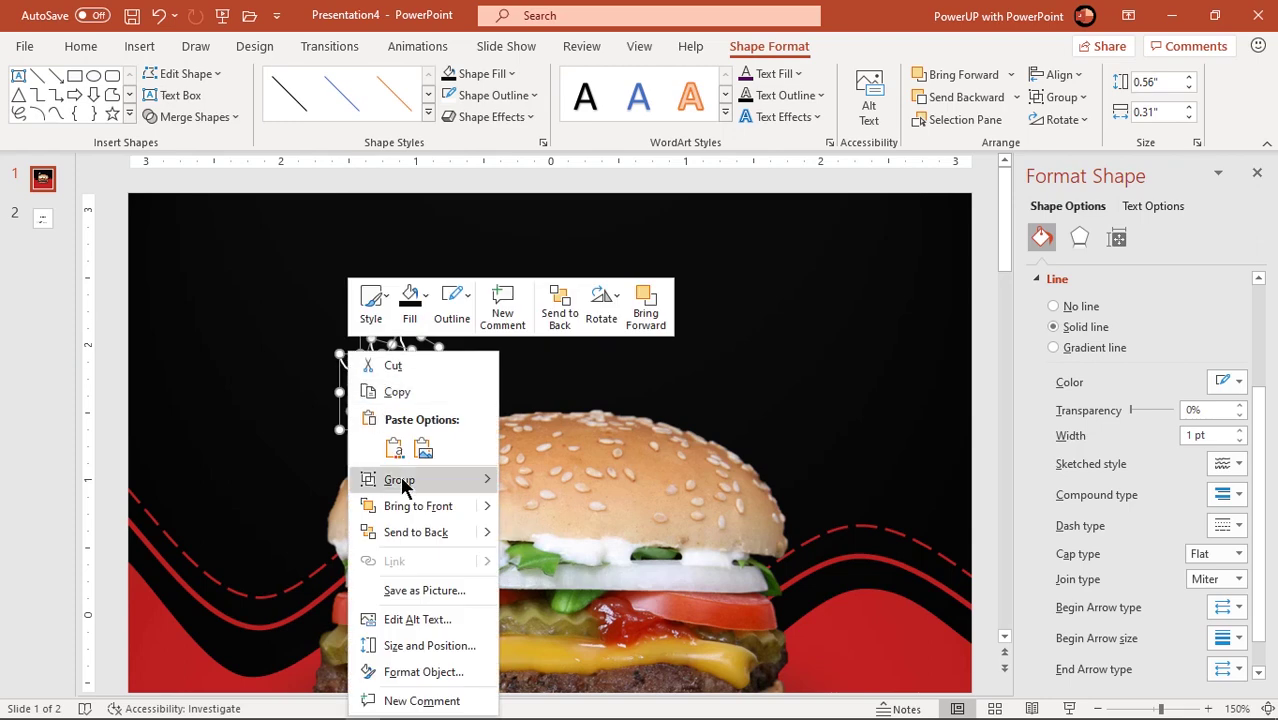
pyautogui.click(528, 478)
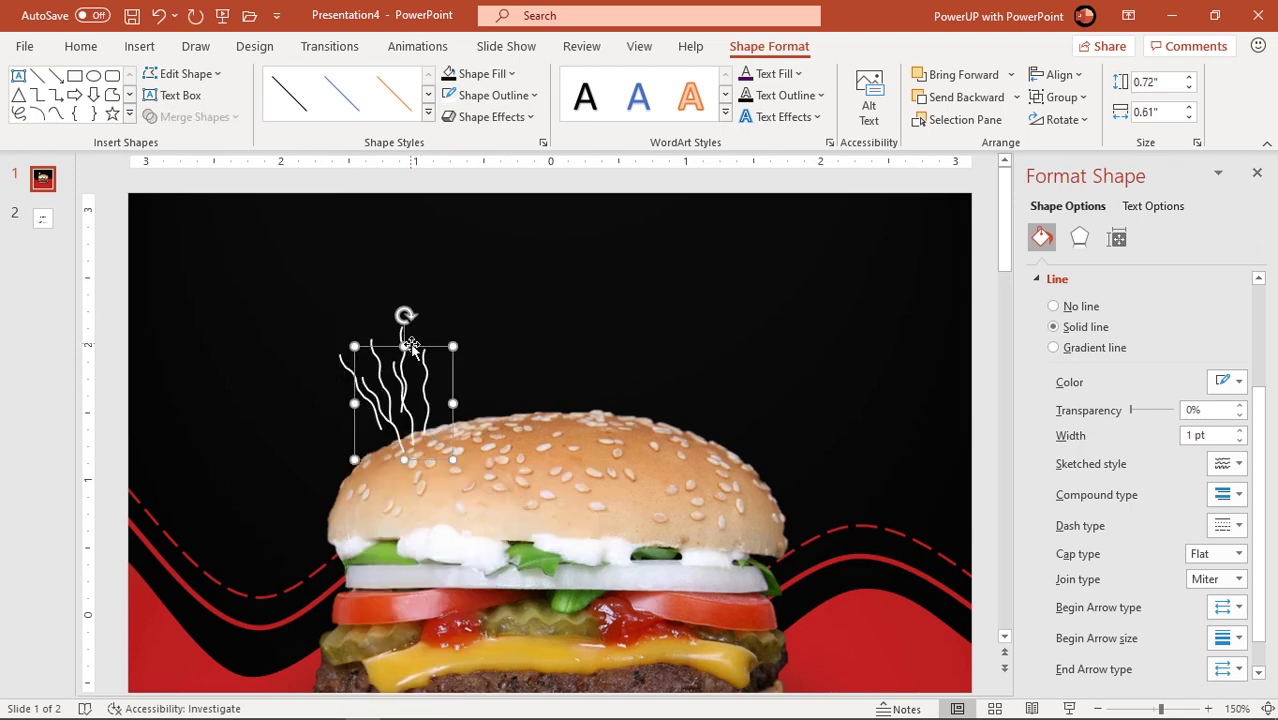
# - Copy the scribble group, flip it horizontally and tilt it above the burger's right
pyautogui.moveTo(449, 345)
pyautogui.keyDown('ctrl'); pyautogui.mouseDown()
pyautogui.moveTo(745, 290)
pyautogui.moveTo(749, 258)
pyautogui.moveTo(761, 261)
pyautogui.mouseUp(); pyautogui.keyUp('ctrl')
pyautogui.click(1062, 119)
pyautogui.click(1075, 220)
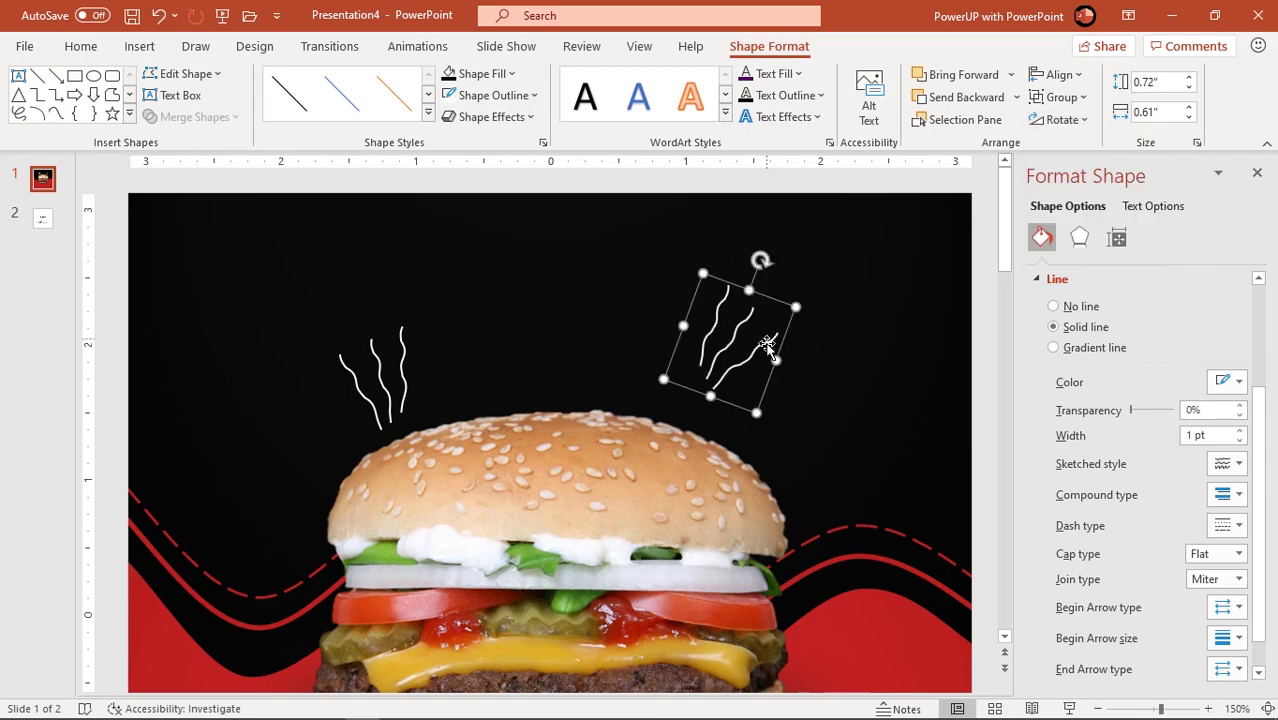
pyautogui.moveTo(755, 352); pyautogui.dragTo(804, 412)
pyautogui.moveTo(807, 322); pyautogui.dragTo(824, 331)
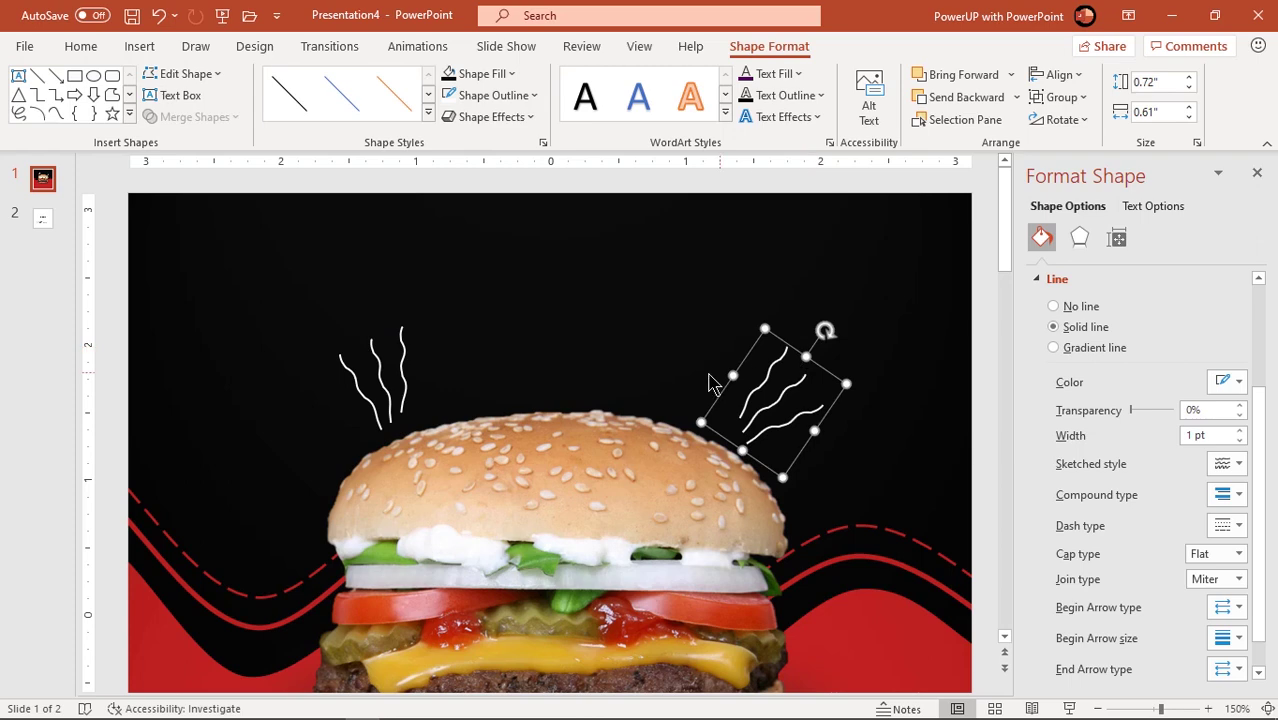
# - Draw another wavy steam line above the bun and place a rotated copy left of it
pyautogui.click(131, 117)
pyautogui.click(225, 175)
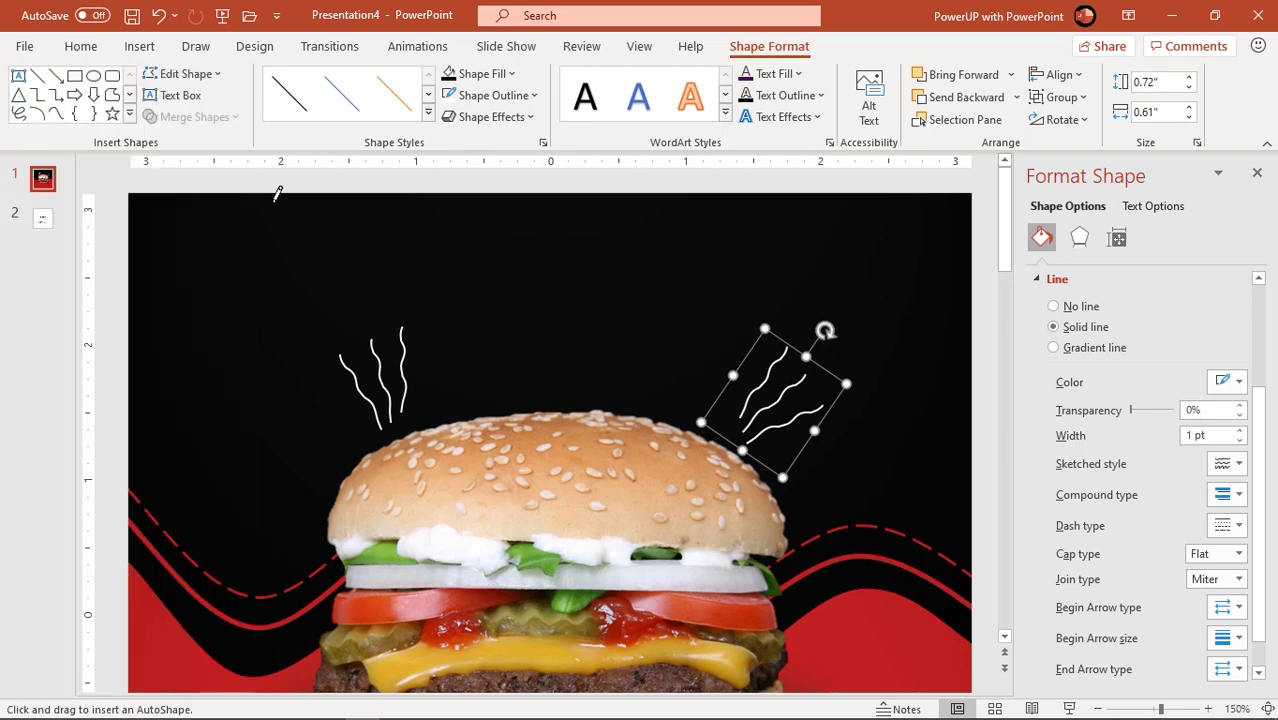
pyautogui.moveTo(504, 374)
pyautogui.mouseDown()
pyautogui.moveTo(548, 392)
pyautogui.moveTo(626, 392)
pyautogui.mouseUp()
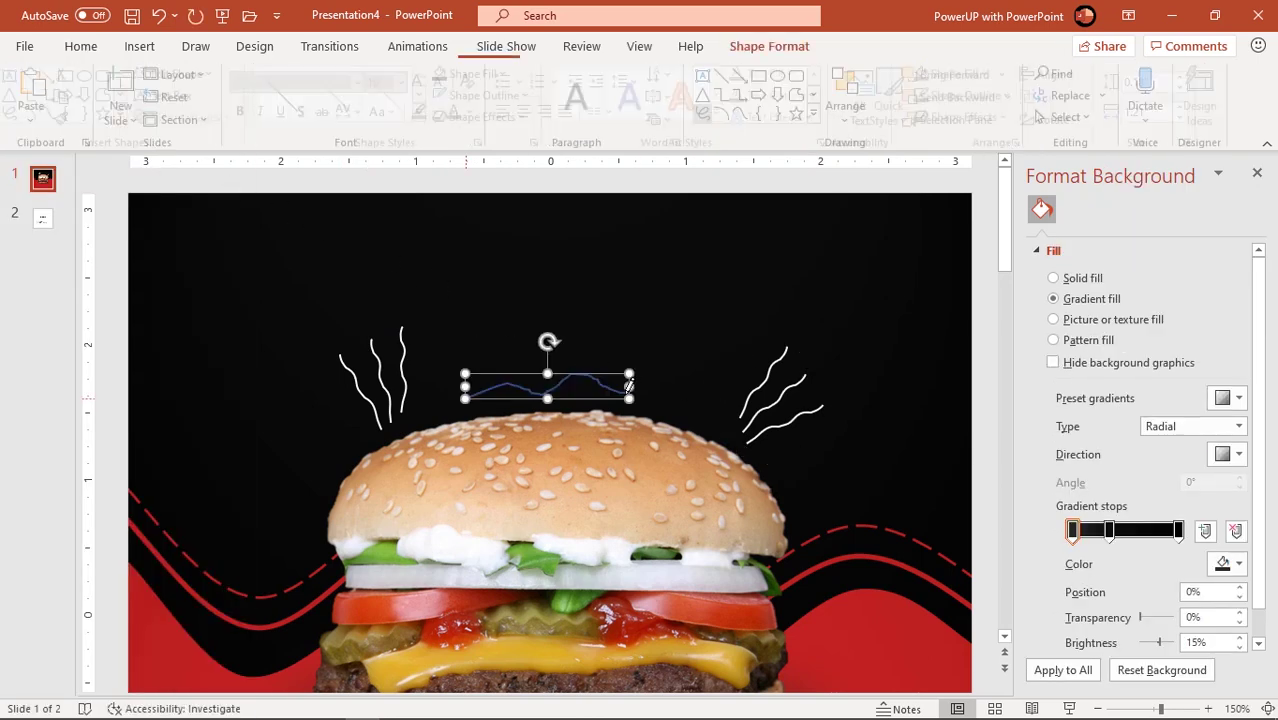
pyautogui.click(548, 371)
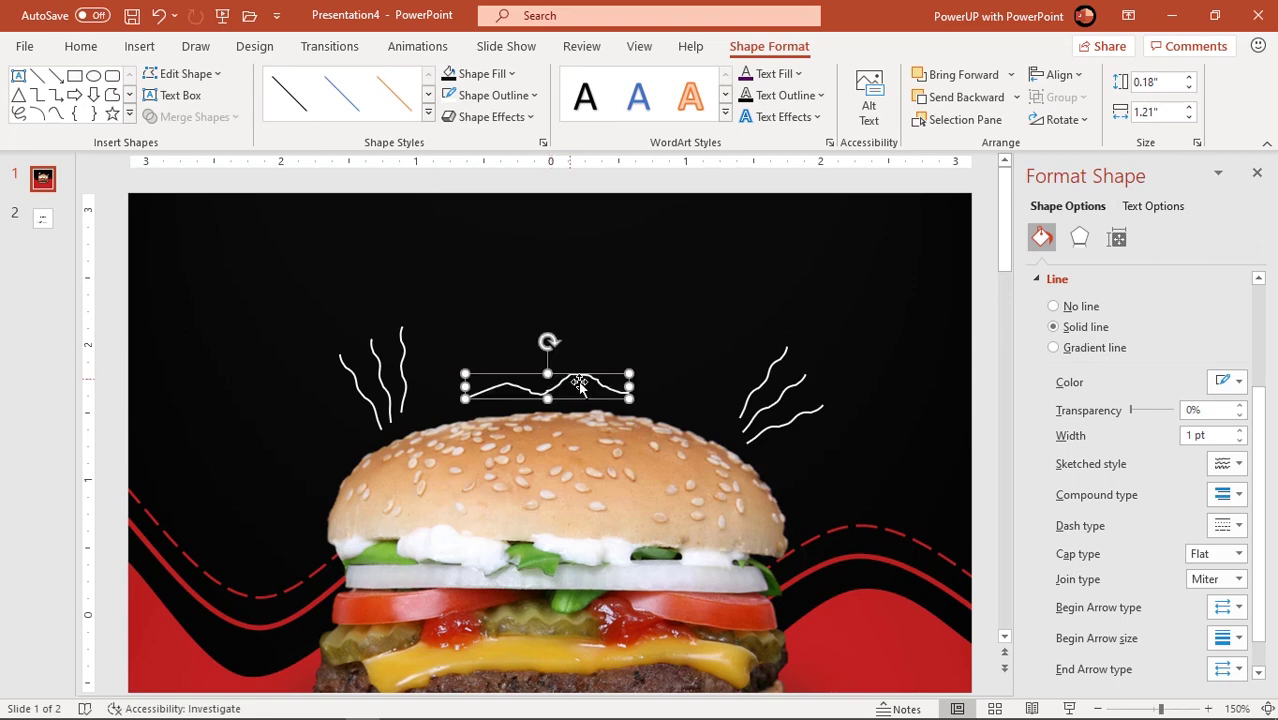
pyautogui.moveTo(625, 386); pyautogui.dragTo(640, 388)
pyautogui.moveTo(564, 377)
pyautogui.mouseDown()
pyautogui.moveTo(548, 370)
pyautogui.moveTo(545, 392)
pyautogui.mouseUp()
pyautogui.moveTo(602, 363)
pyautogui.mouseDown()
pyautogui.moveTo(338, 425)
pyautogui.moveTo(308, 500)
pyautogui.moveTo(280, 494)
pyautogui.mouseUp()
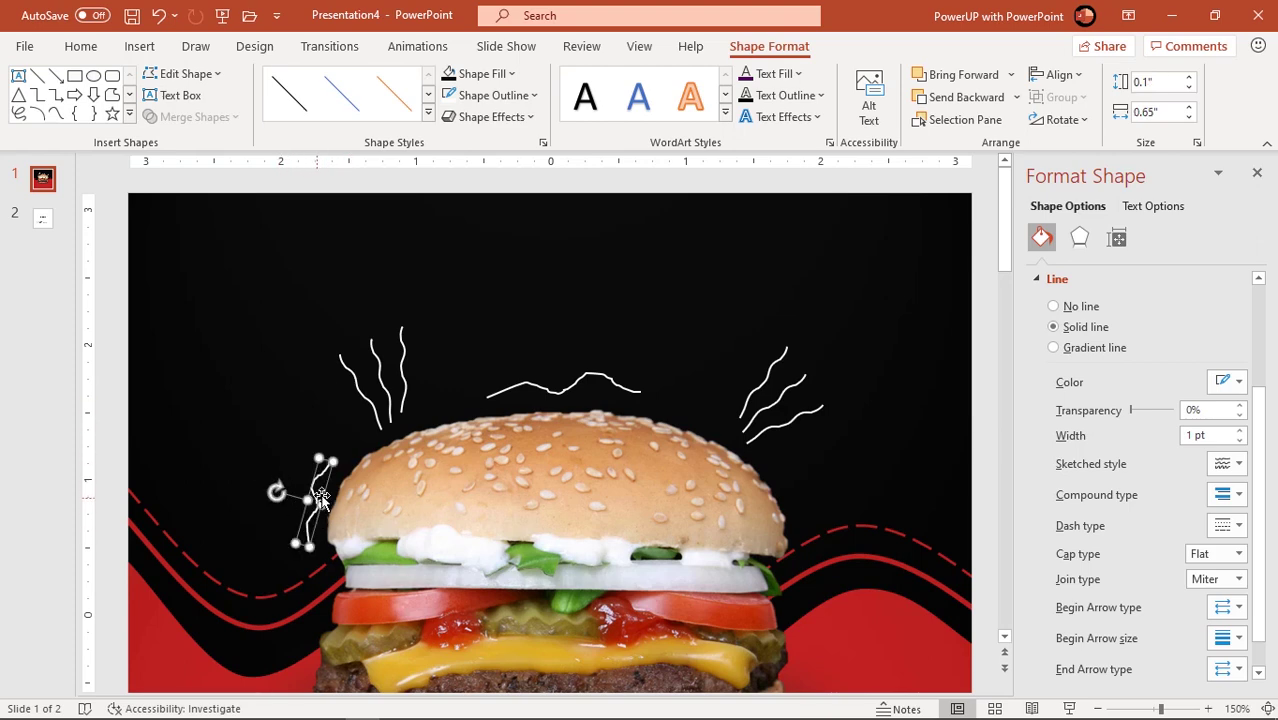
pyautogui.scroll(-6, 380, 488)
pyautogui.click(243, 423)
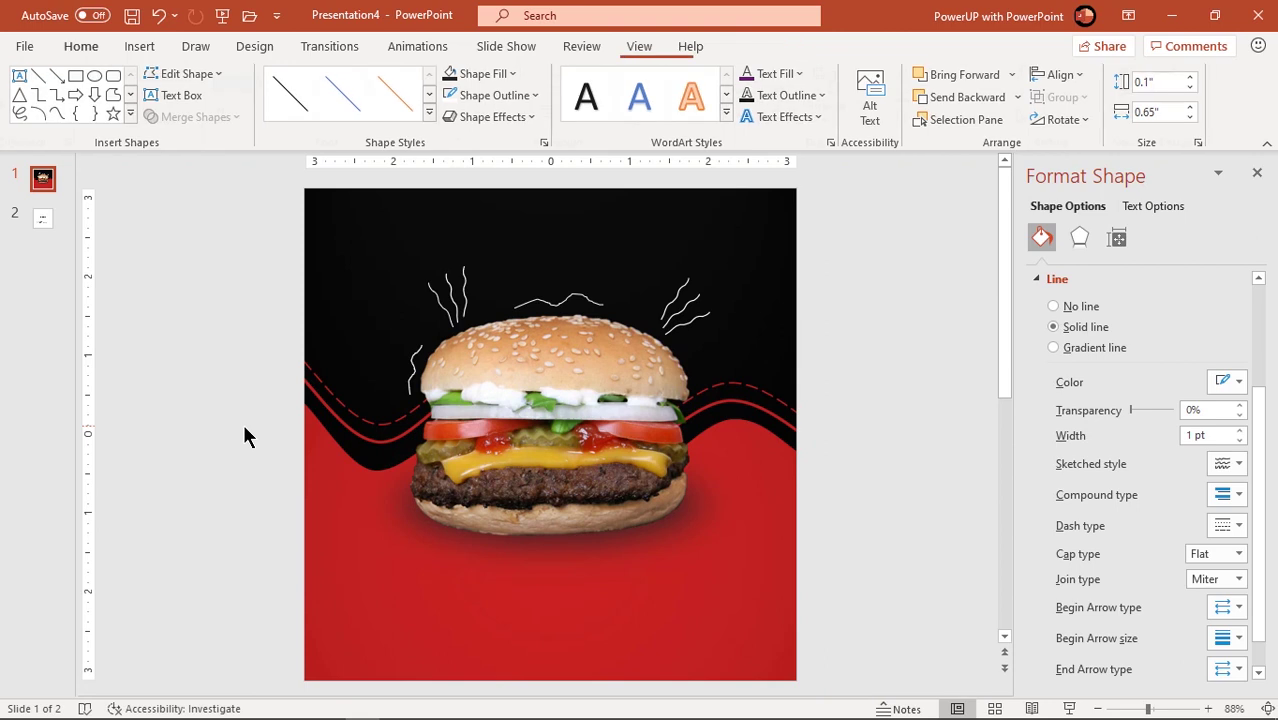
# - Paste the 'buggy BURGER' title from slide 2 at the top of the poster
pyautogui.click(43, 219)
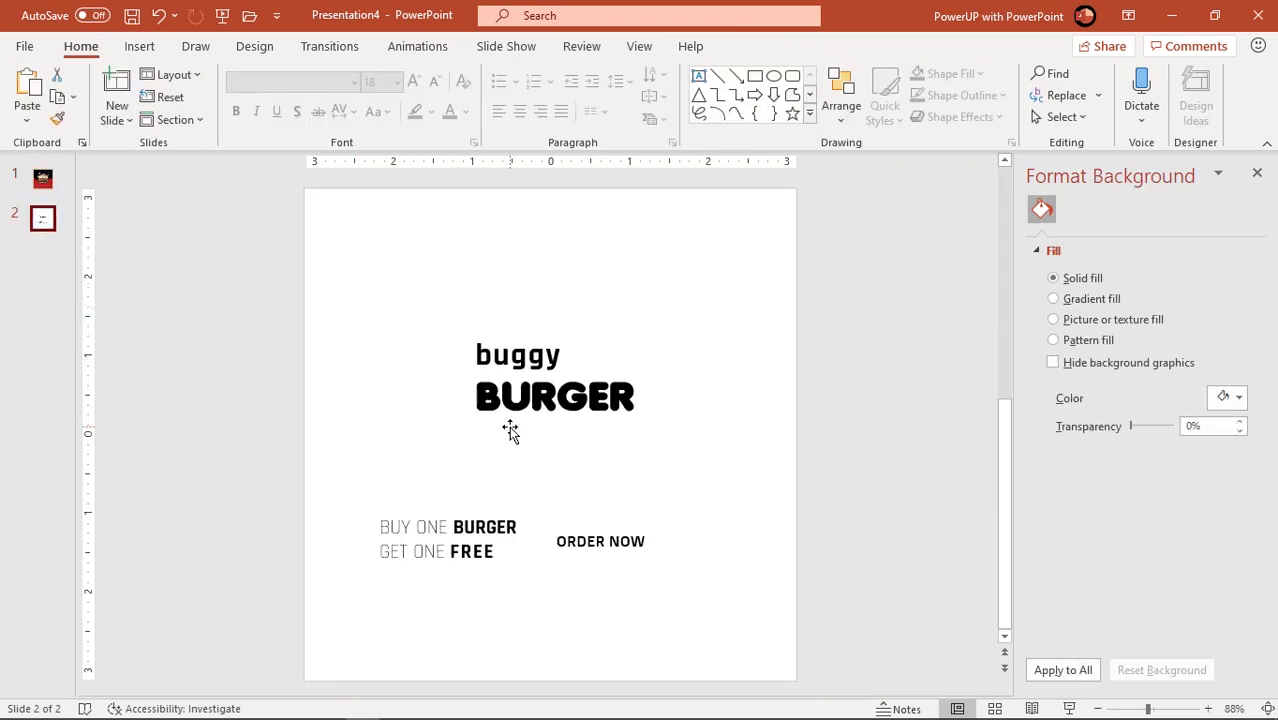
pyautogui.click(510, 428)
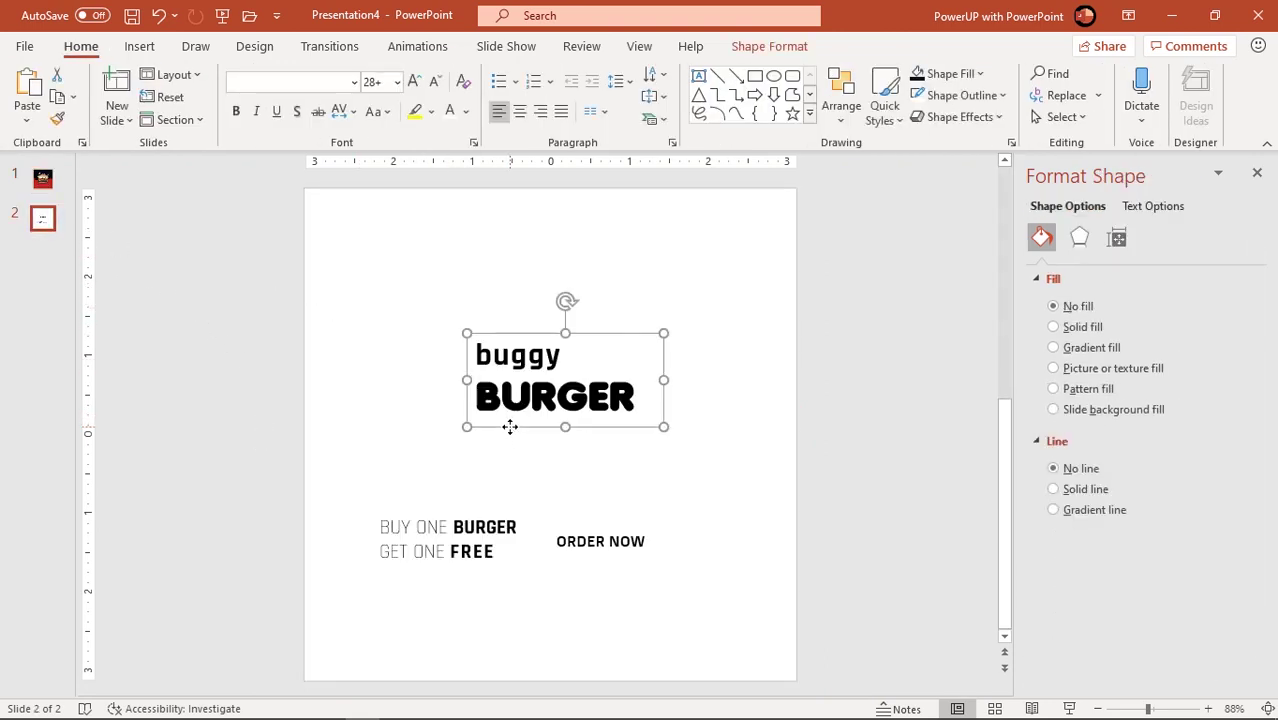
pyautogui.click(43, 180)
pyautogui.hotkey('ctrl', 'v')
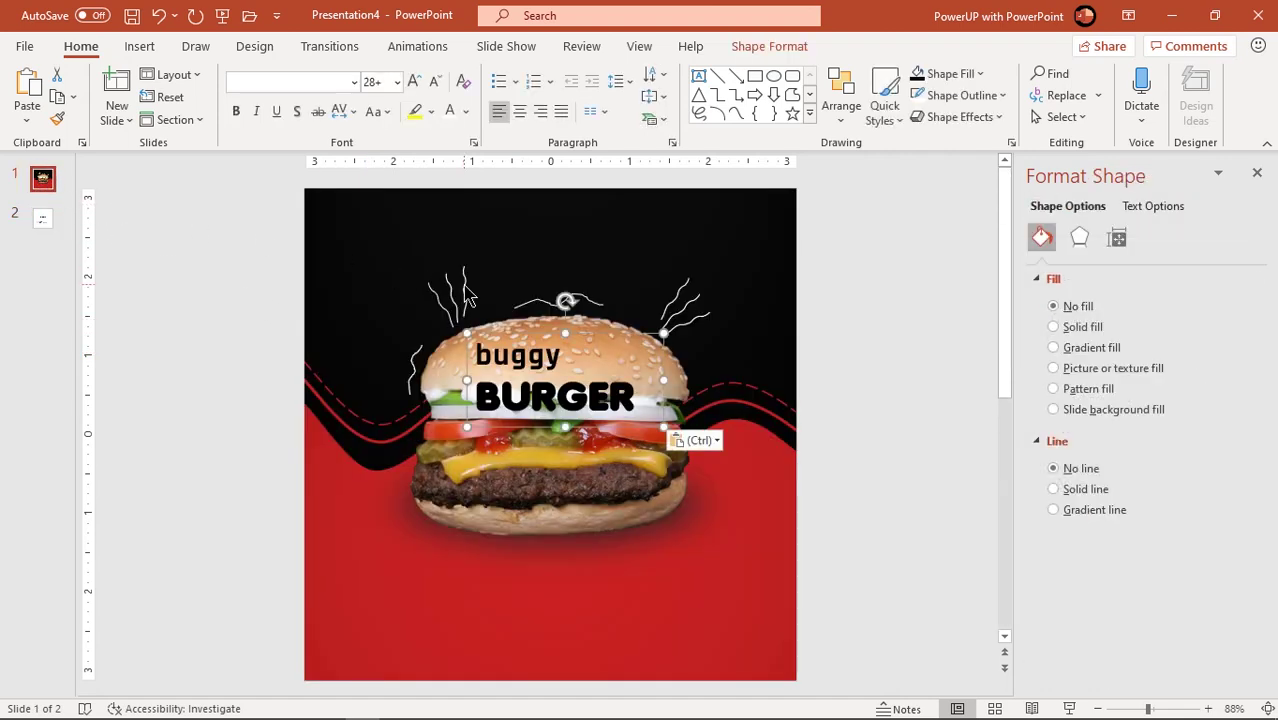
pyautogui.moveTo(540, 334); pyautogui.dragTo(630, 191)
# - Restore white 'buggy', colour 'BURGER' red, and nudge the title slightly right
pyautogui.doubleClick(596, 205)
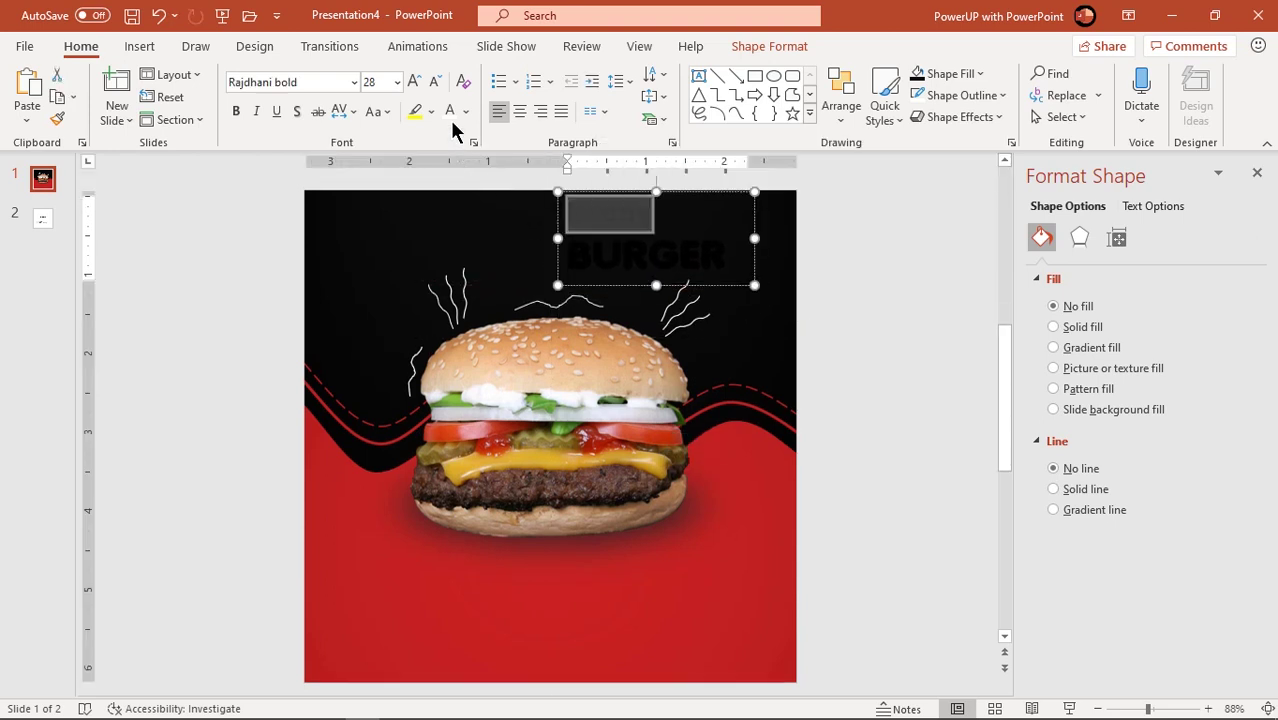
pyautogui.hotkey('ctrl', 'z')
pyautogui.hotkey('ctrl', 'z')
pyautogui.hotkey('ctrl', 'z')
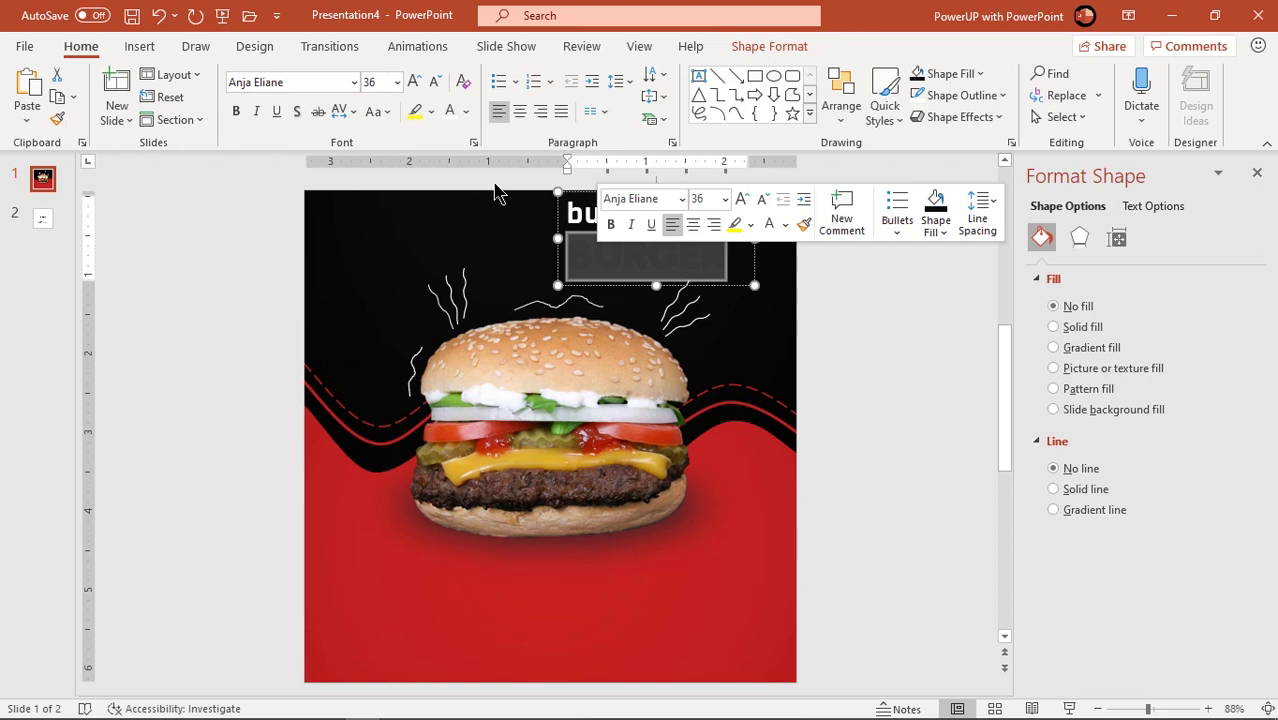
pyautogui.click(466, 115)
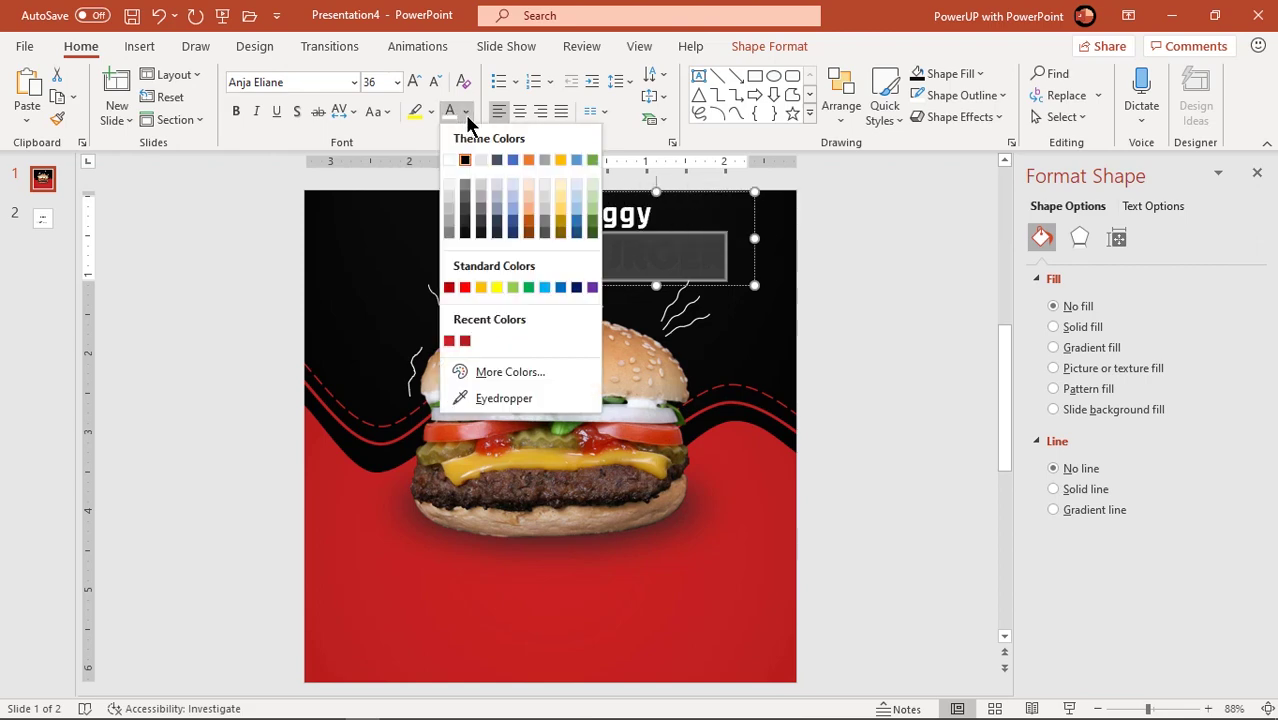
pyautogui.click(449, 341)
pyautogui.click(924, 313)
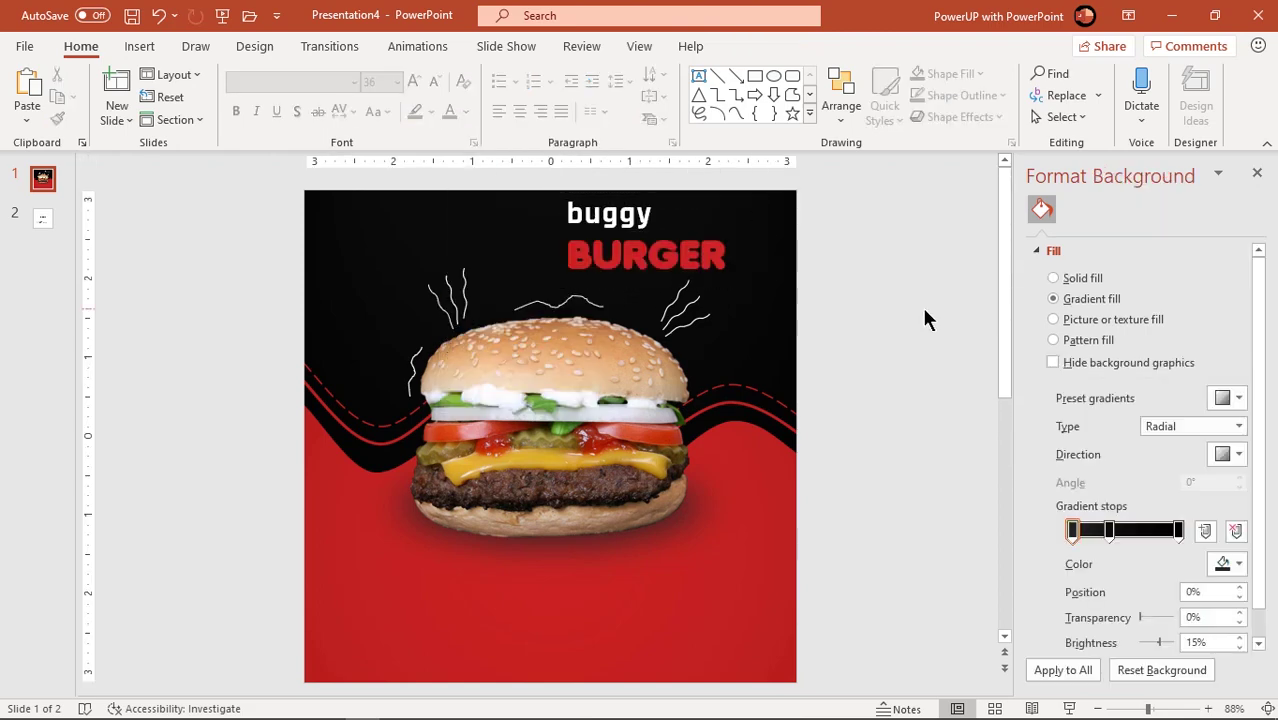
pyautogui.click(747, 257)
pyautogui.moveTo(750, 260); pyautogui.dragTo(771, 261)
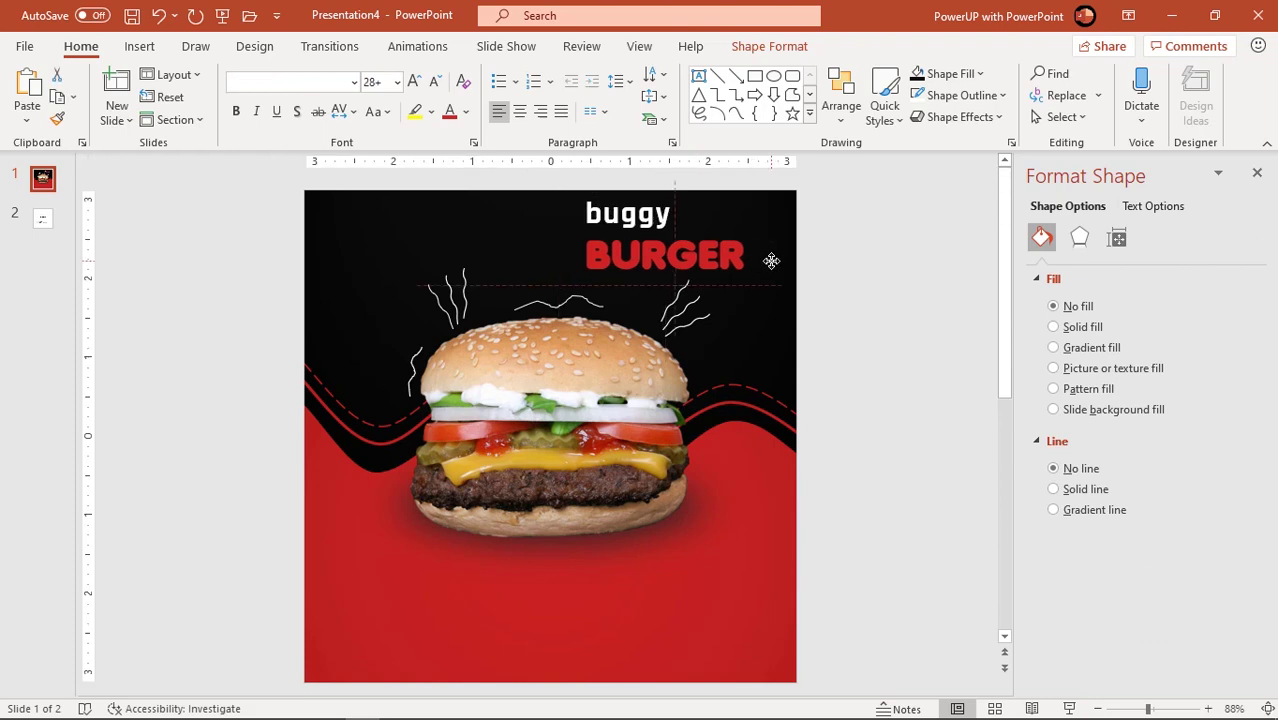
pyautogui.click(862, 329)
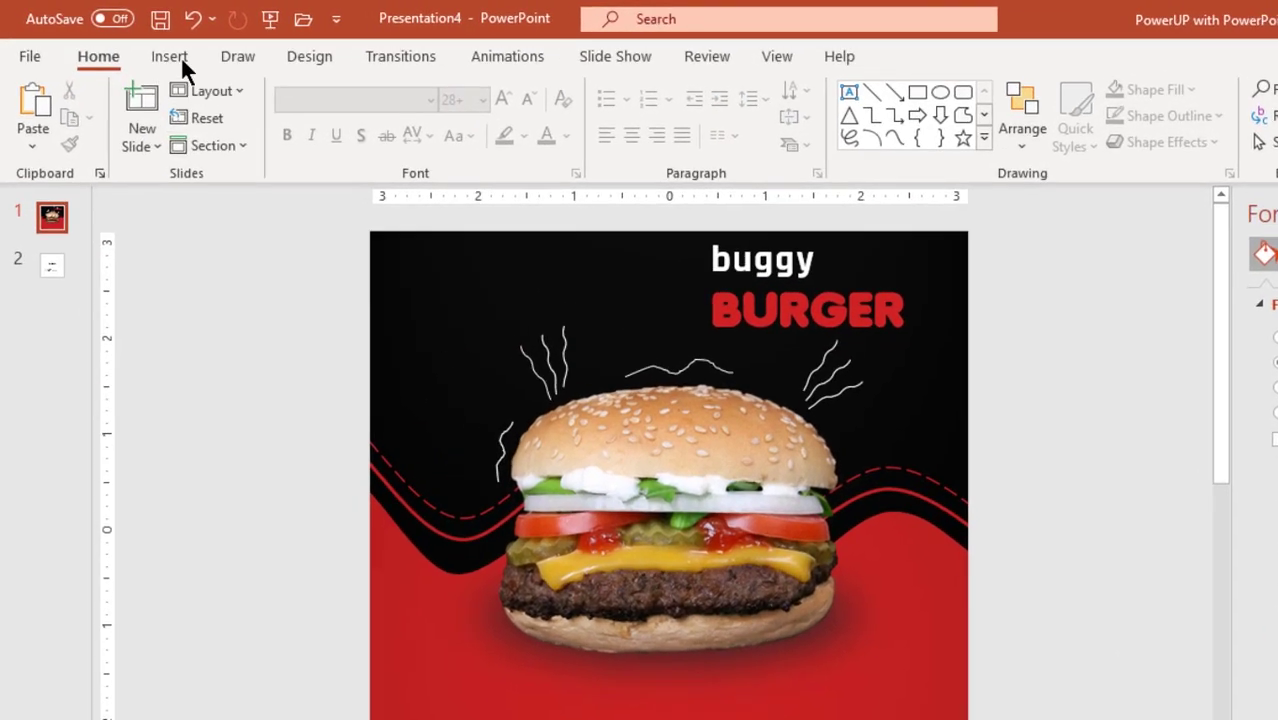
pyautogui.click(139, 46)
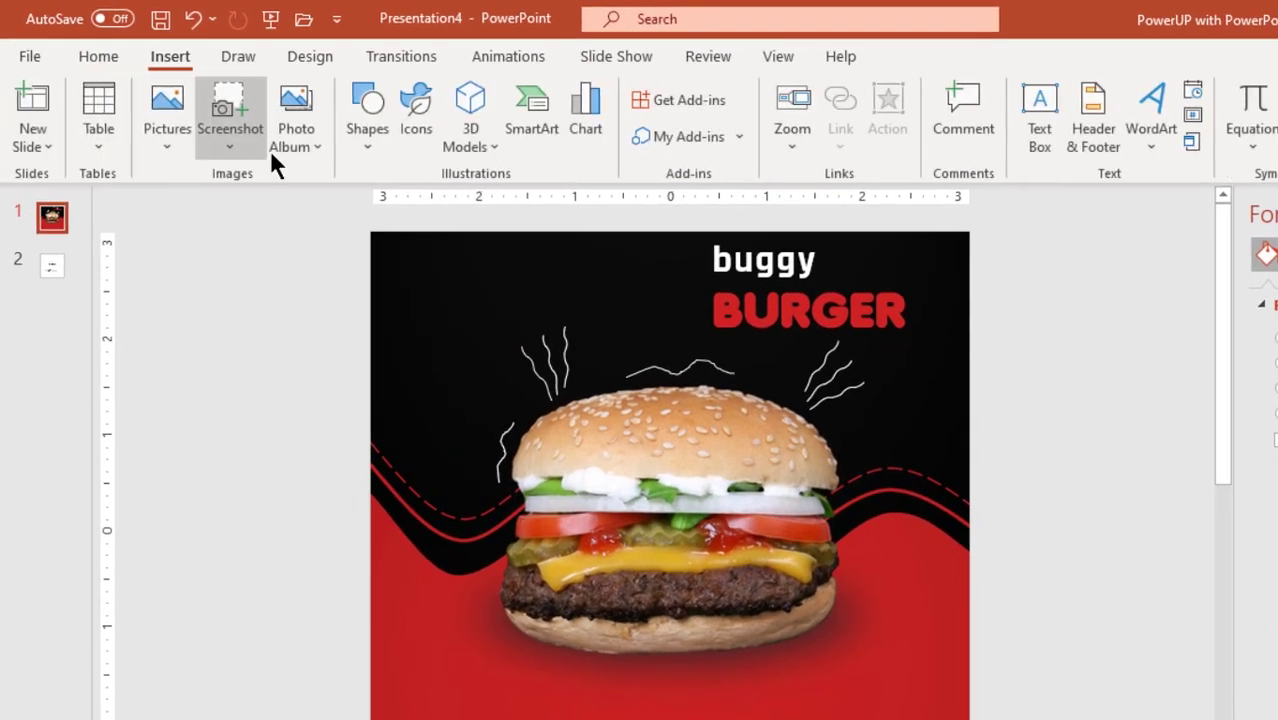
# - Draw an unfilled, outlined offer box below the burger's left side
pyautogui.click(365, 149)
pyautogui.click(426, 215)
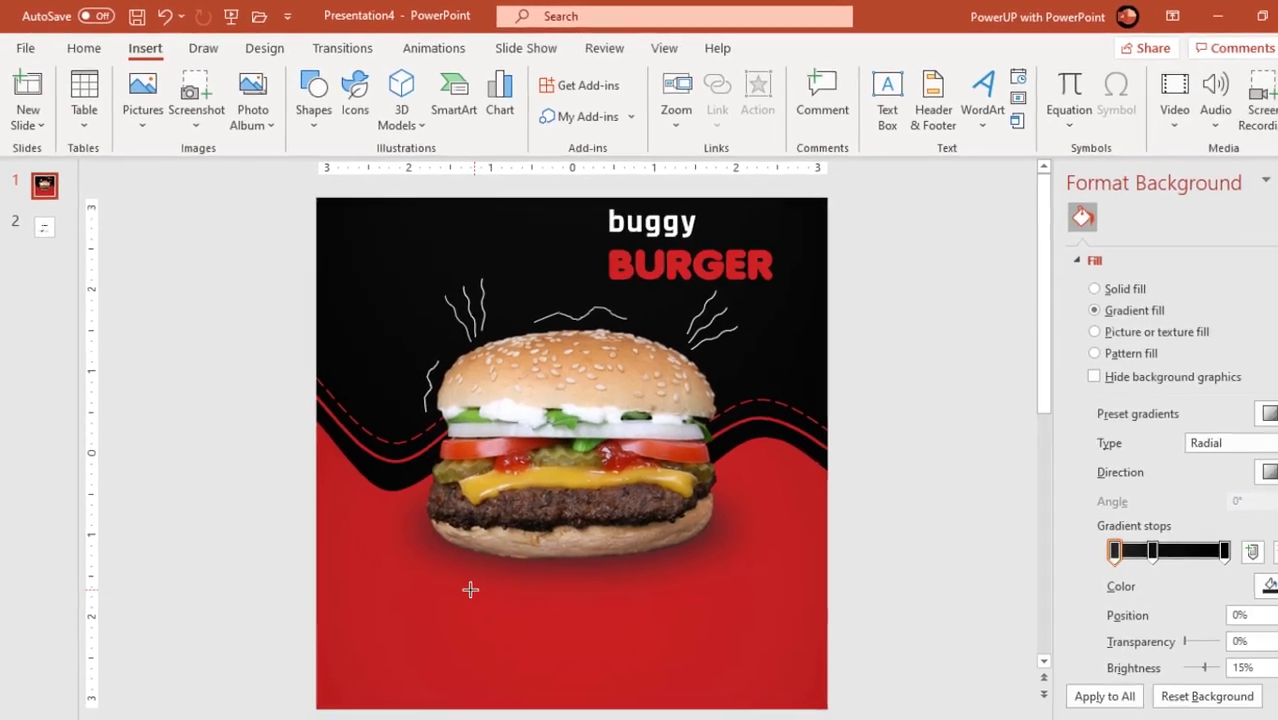
pyautogui.moveTo(470, 590); pyautogui.dragTo(652, 627)
pyautogui.moveTo(504, 568); pyautogui.dragTo(467, 570)
pyautogui.click(472, 74)
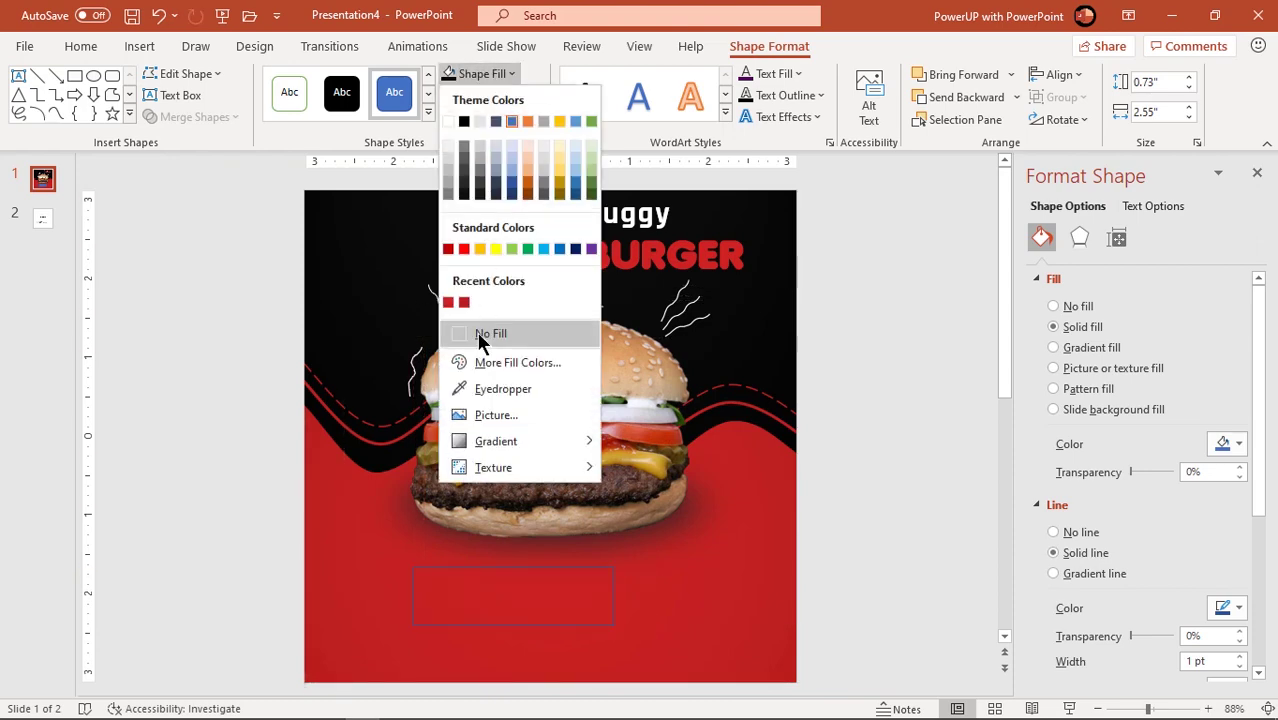
pyautogui.click(480, 334)
pyautogui.click(493, 95)
pyautogui.click(462, 215)
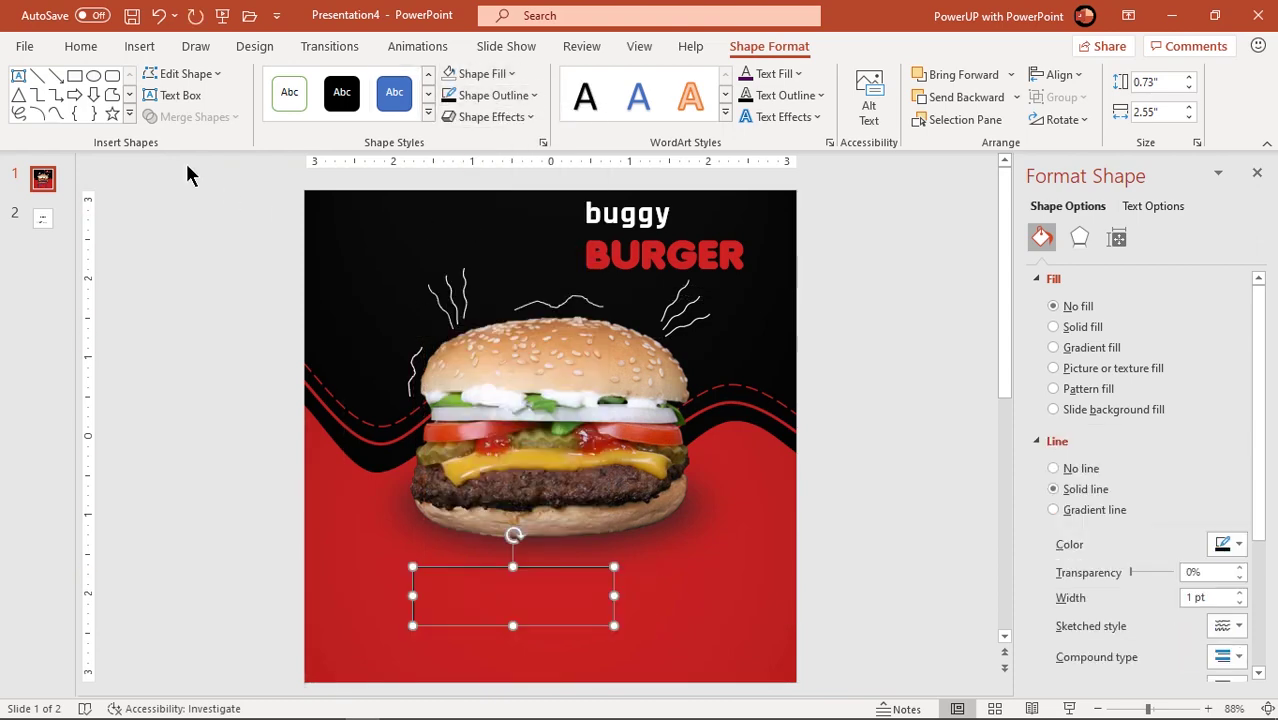
# - Add a black rectangle with no outline overlapping the box's right end
pyautogui.click(76, 78)
pyautogui.moveTo(576, 588); pyautogui.dragTo(710, 613)
pyautogui.moveTo(643, 590)
pyautogui.mouseDown()
pyautogui.moveTo(642, 577)
pyautogui.moveTo(632, 593)
pyautogui.mouseUp()
pyautogui.scroll(5, 628, 592)
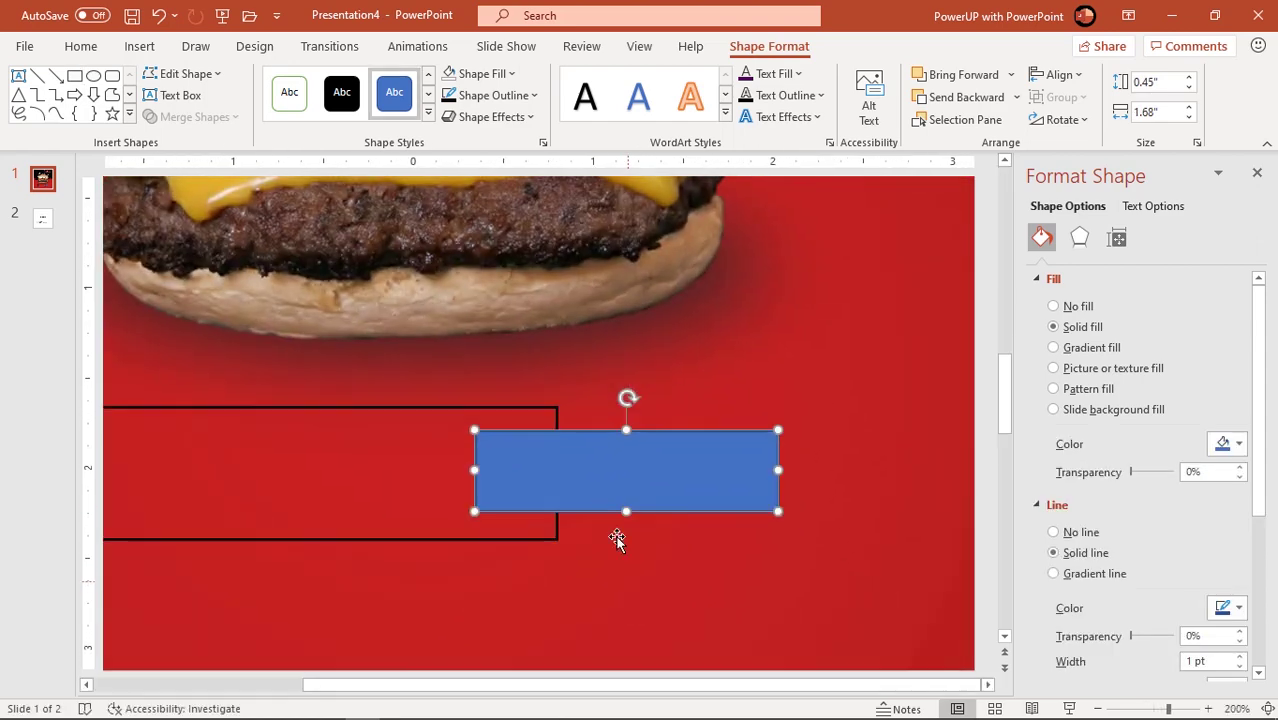
pyautogui.click(490, 95)
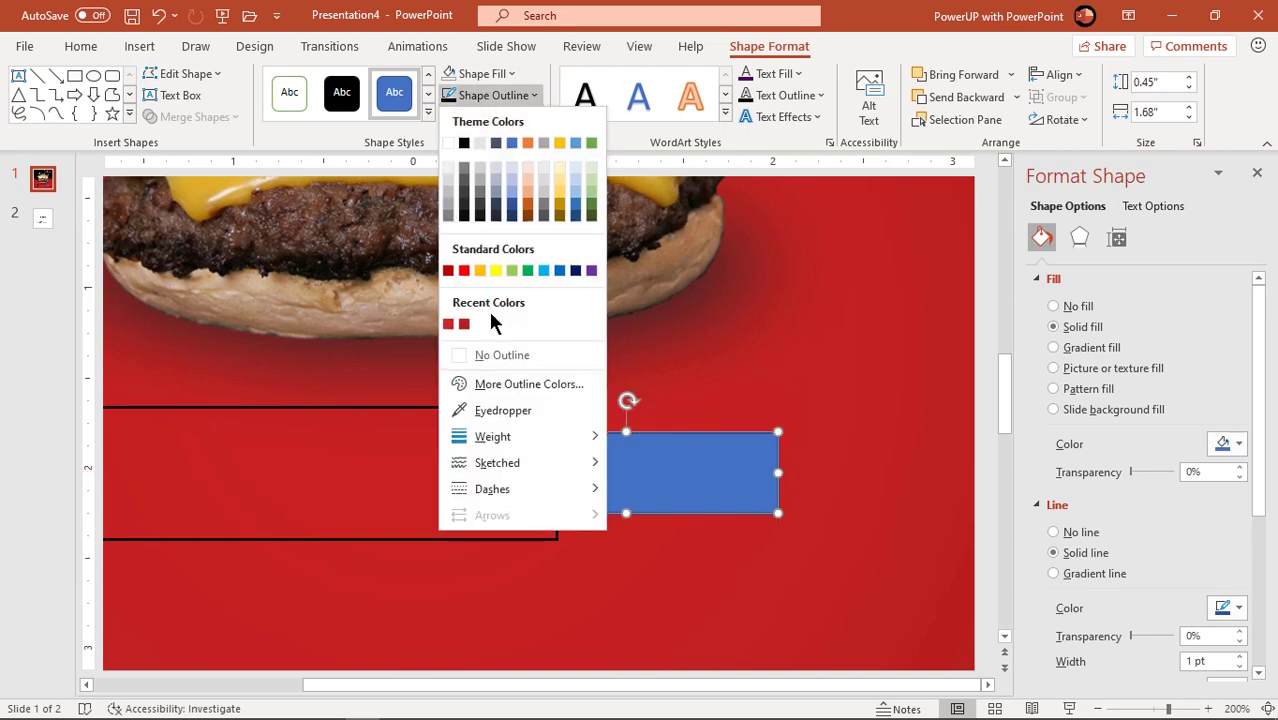
pyautogui.click(490, 354)
pyautogui.click(478, 73)
pyautogui.click(463, 190)
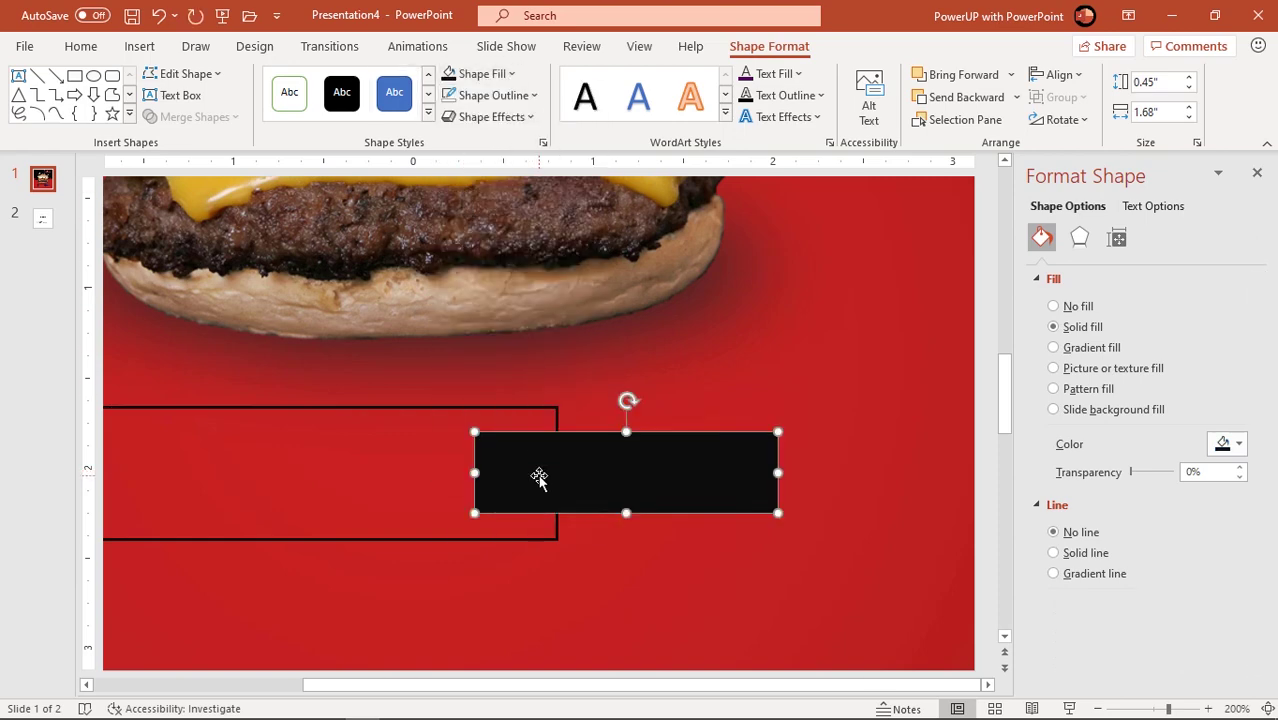
pyautogui.scroll(-3, 540, 482)
pyautogui.click(180, 538)
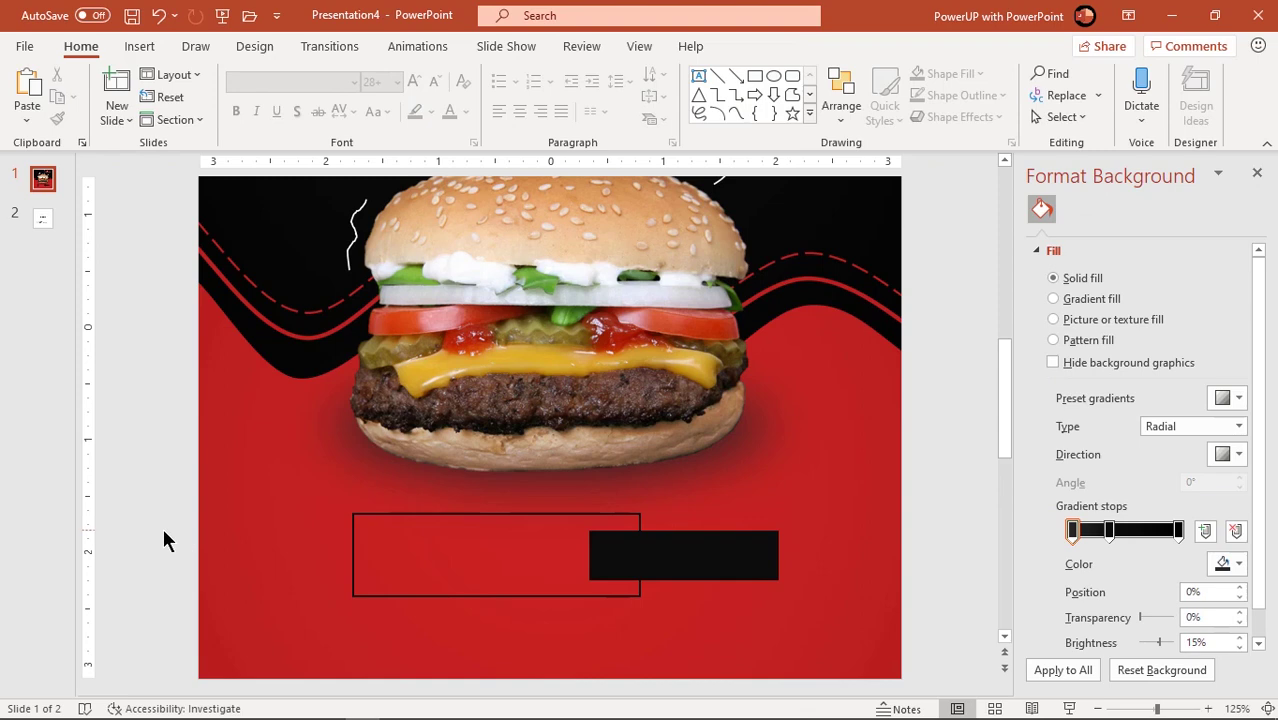
pyautogui.click(41, 218)
# - Copy the BUY ONE BURGER GET ONE FREE and ORDER NOW texts from slide 2 into the boxes
pyautogui.click(360, 510)
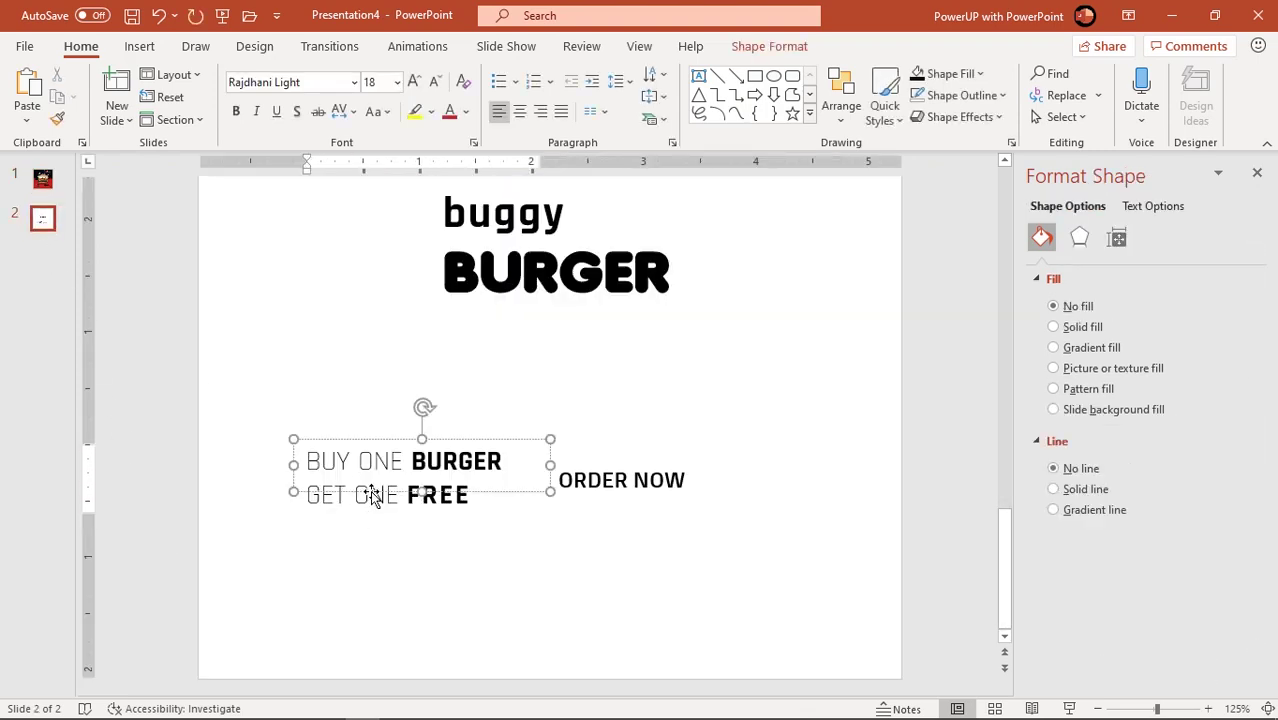
pyautogui.press('Escape')
pyautogui.keyDown('shift'); pyautogui.click(581, 486); pyautogui.keyUp('shift')
pyautogui.hotkey('ctrl', 'c')
pyautogui.click(42, 182)
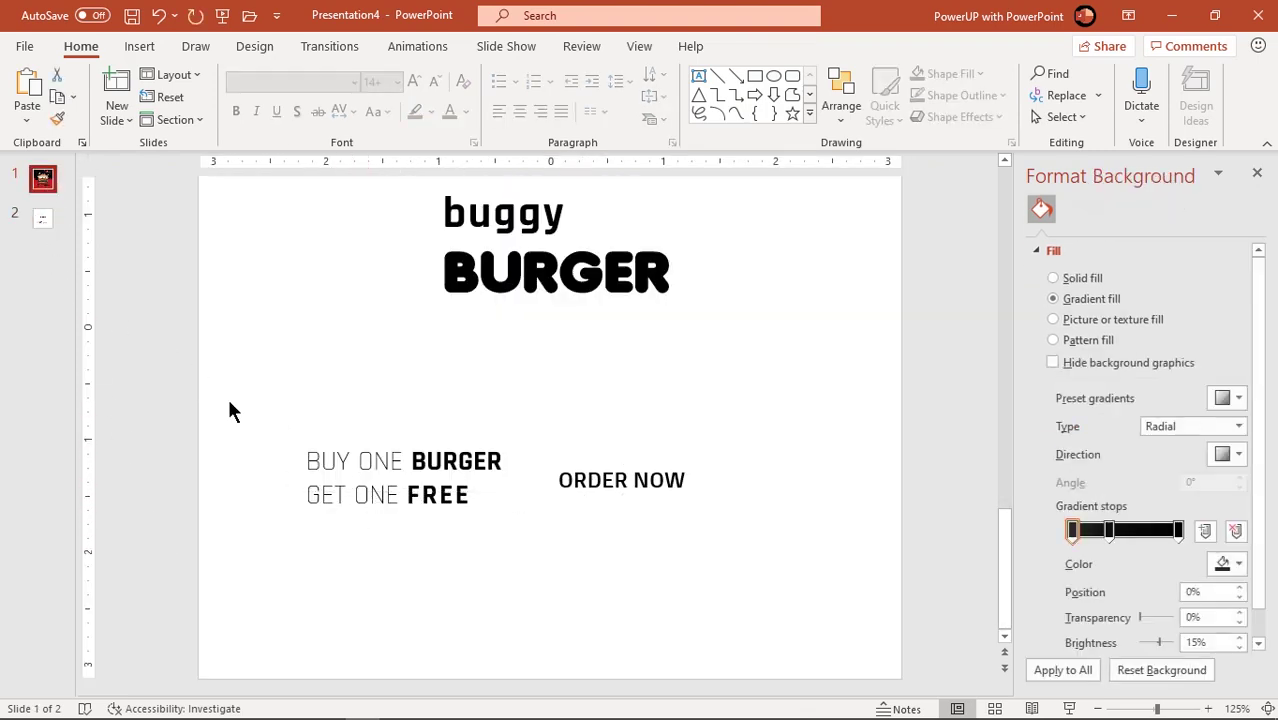
pyautogui.hotkey('ctrl', 'v')
pyautogui.moveTo(488, 492); pyautogui.dragTo(549, 568)
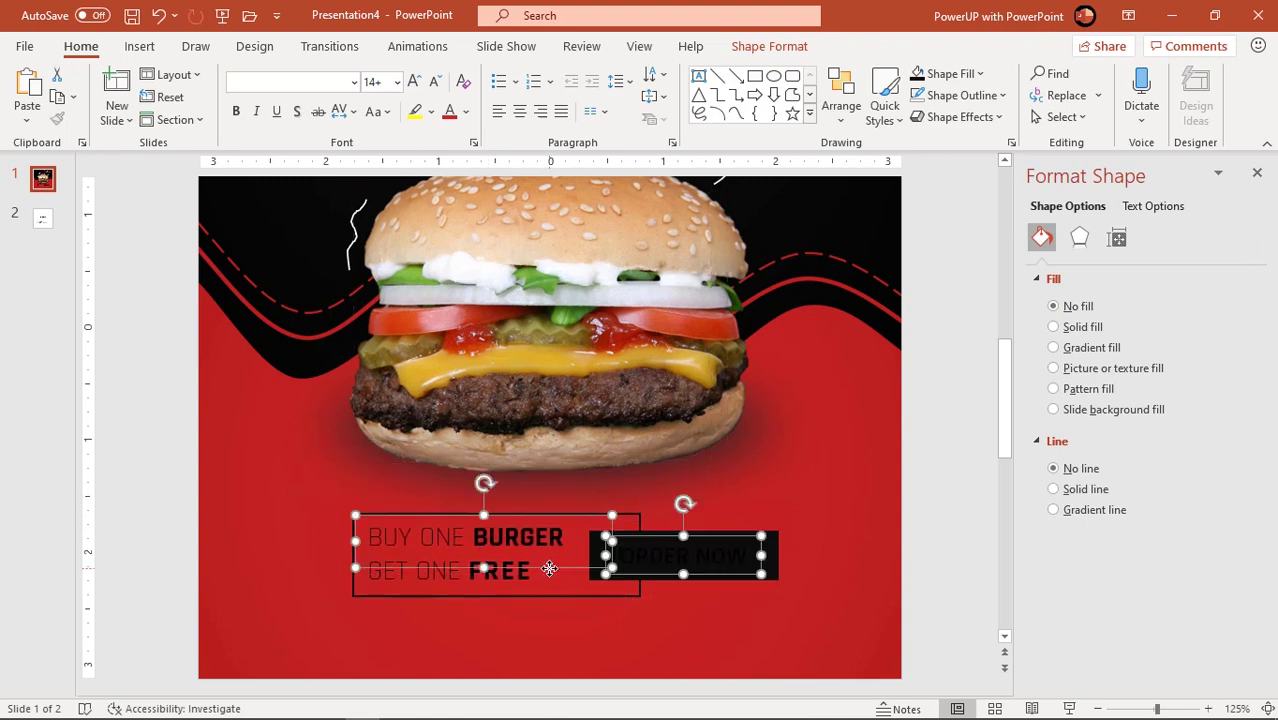
# - Make the ORDER NOW text white on the black bar
pyautogui.click(720, 540)
pyautogui.click(465, 112)
pyautogui.click(452, 155)
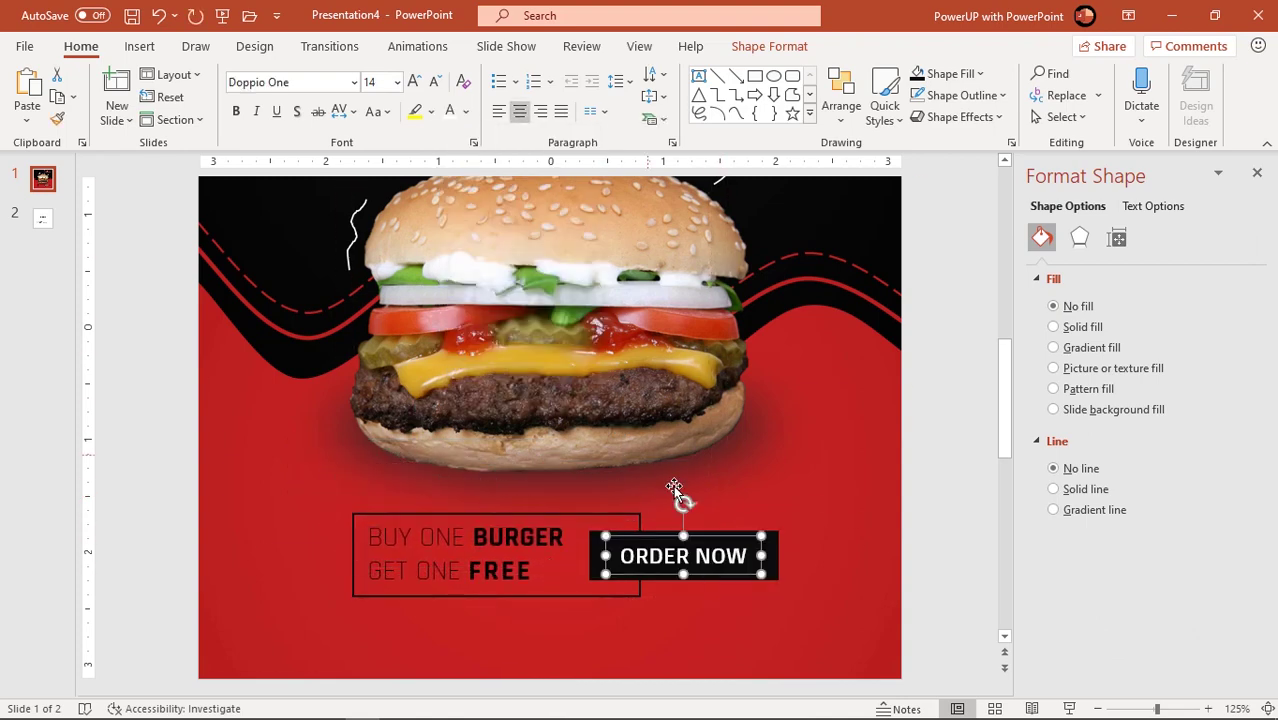
pyautogui.click(920, 523)
pyautogui.scroll(-4, 784, 580)
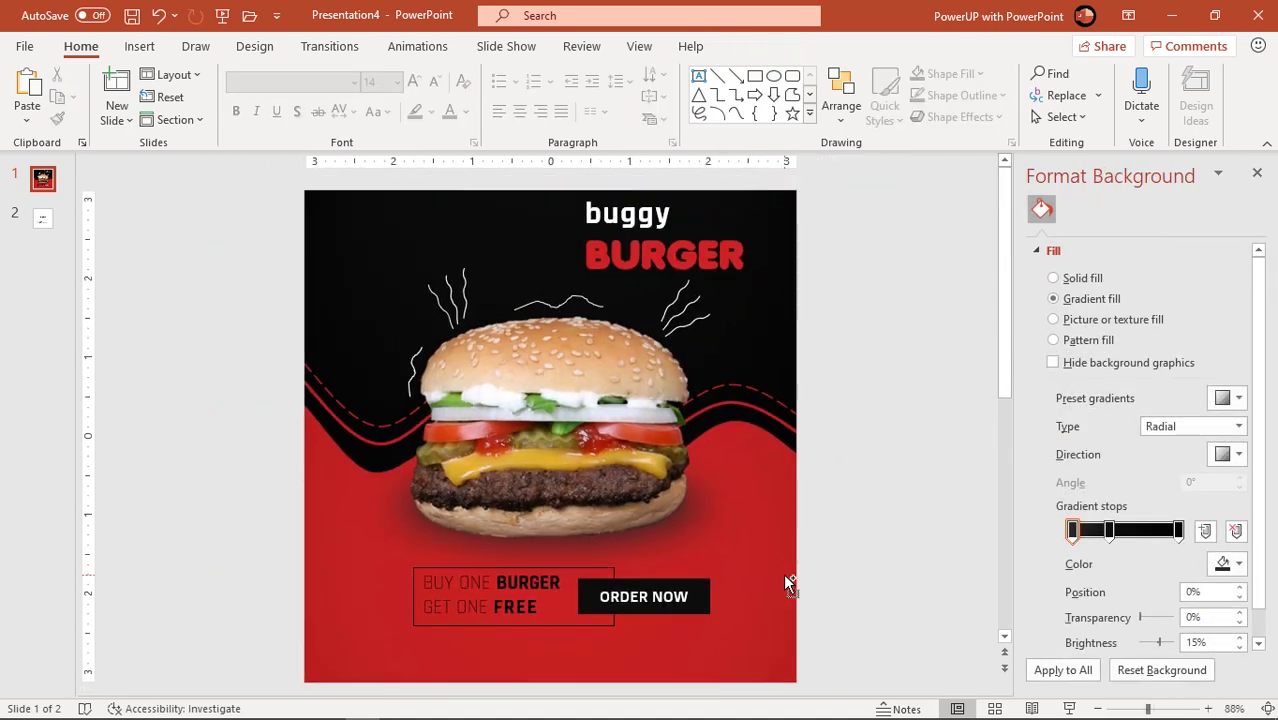